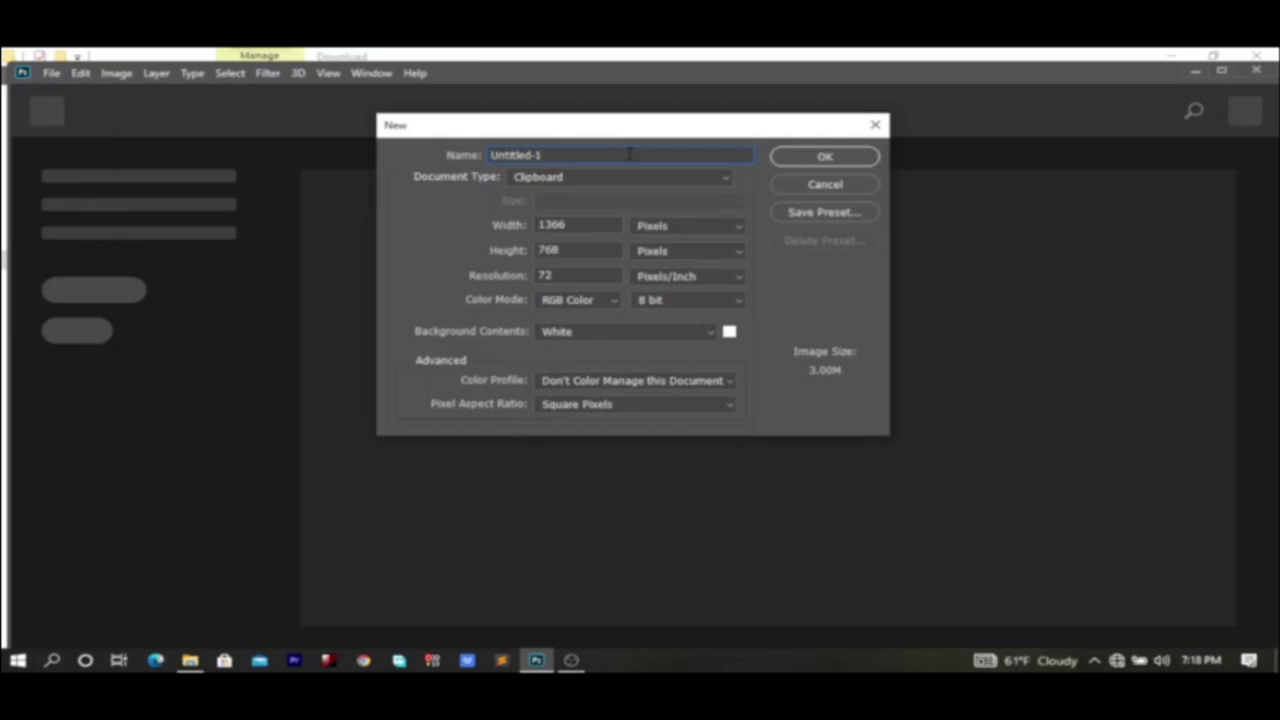
- Name the new document "afaan oromoologo" and set its size to 1080 pixels wide by 720 pixels high
double_click(629, 154)
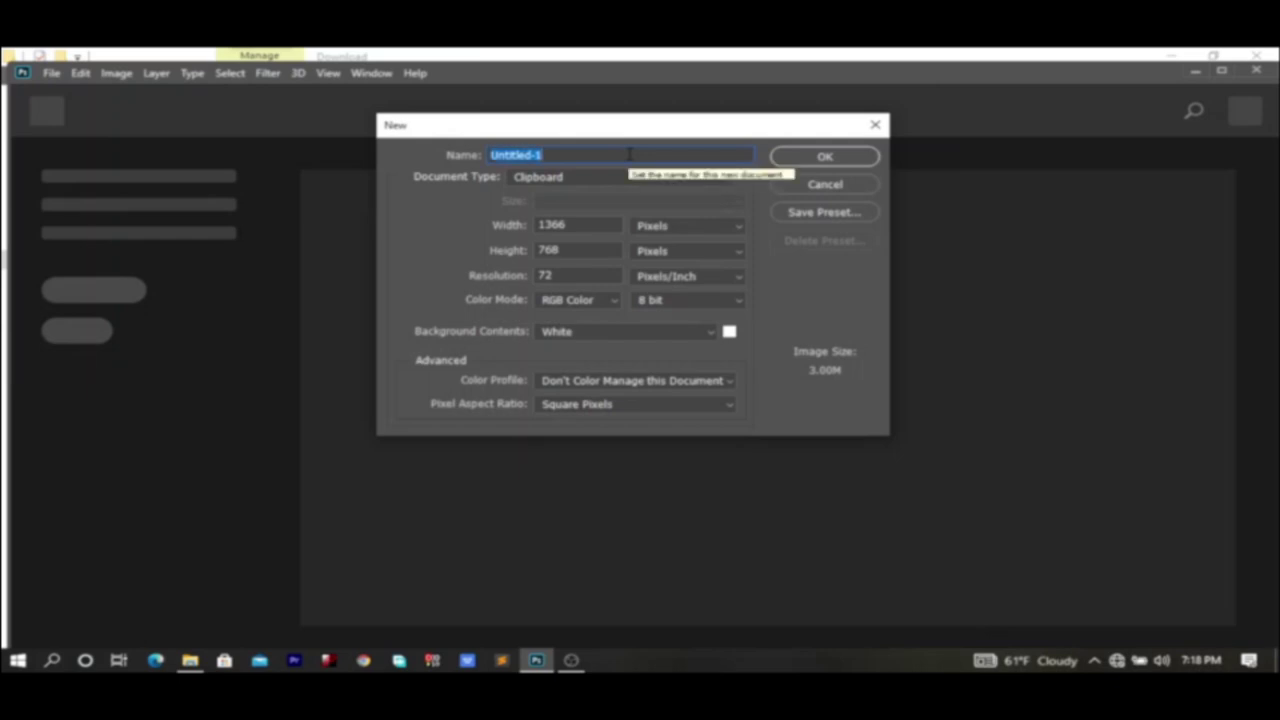
type("afaan oromoologo")
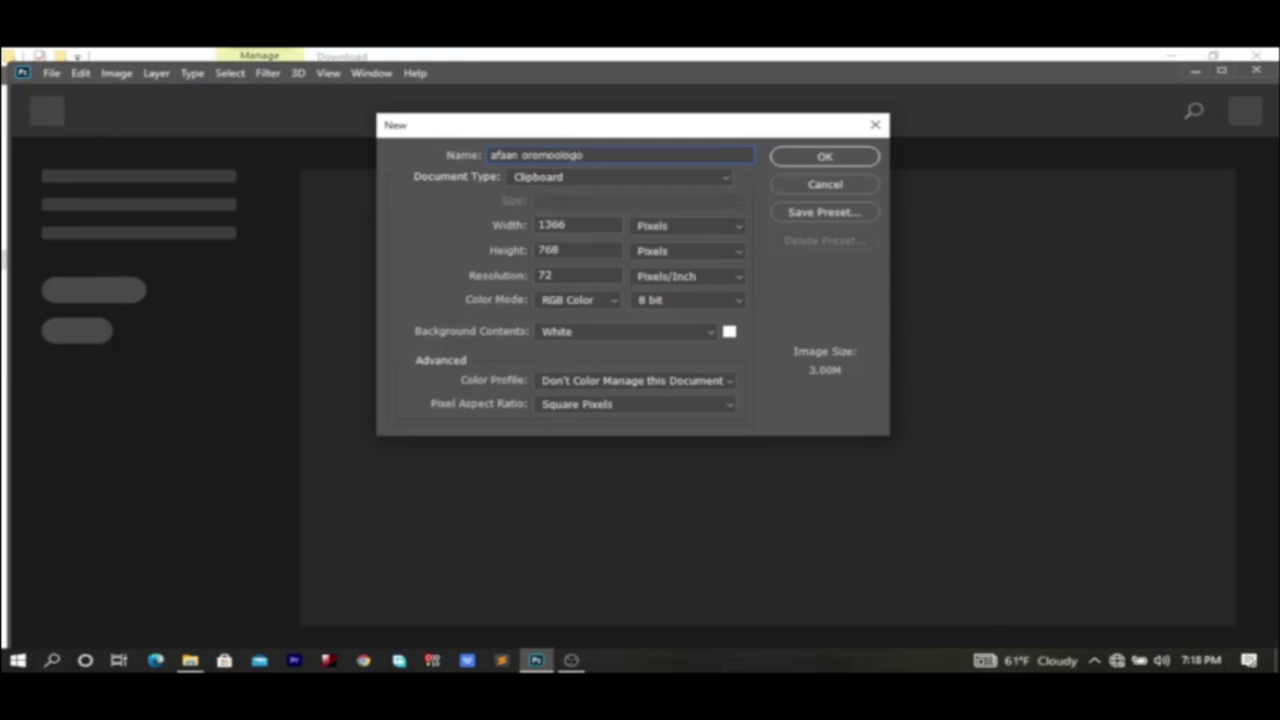
left_click(717, 228)
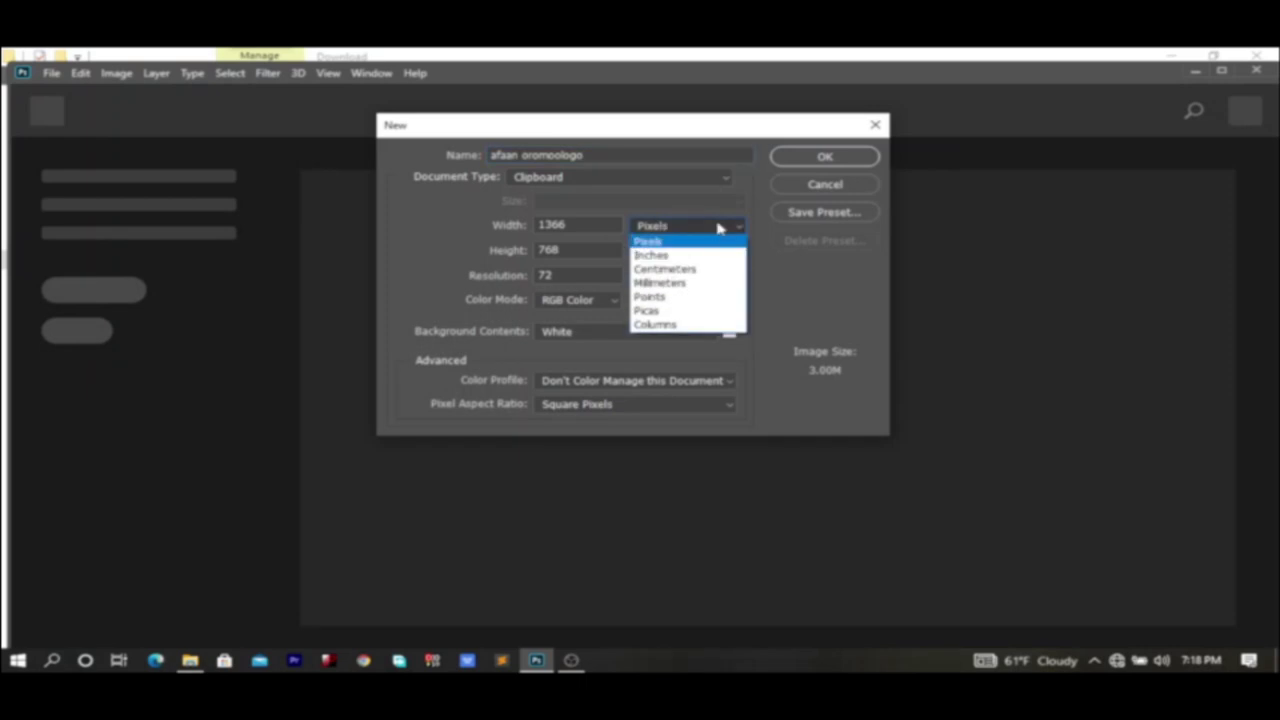
left_click(711, 241)
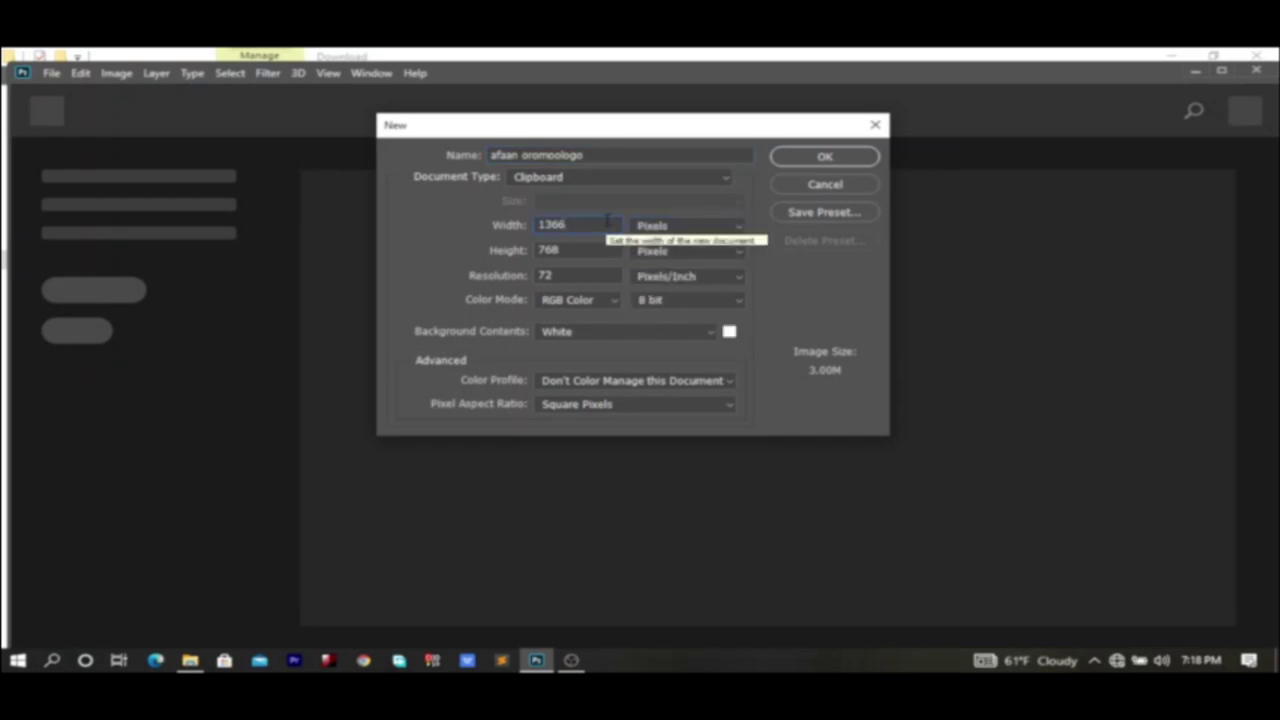
double_click(606, 222)
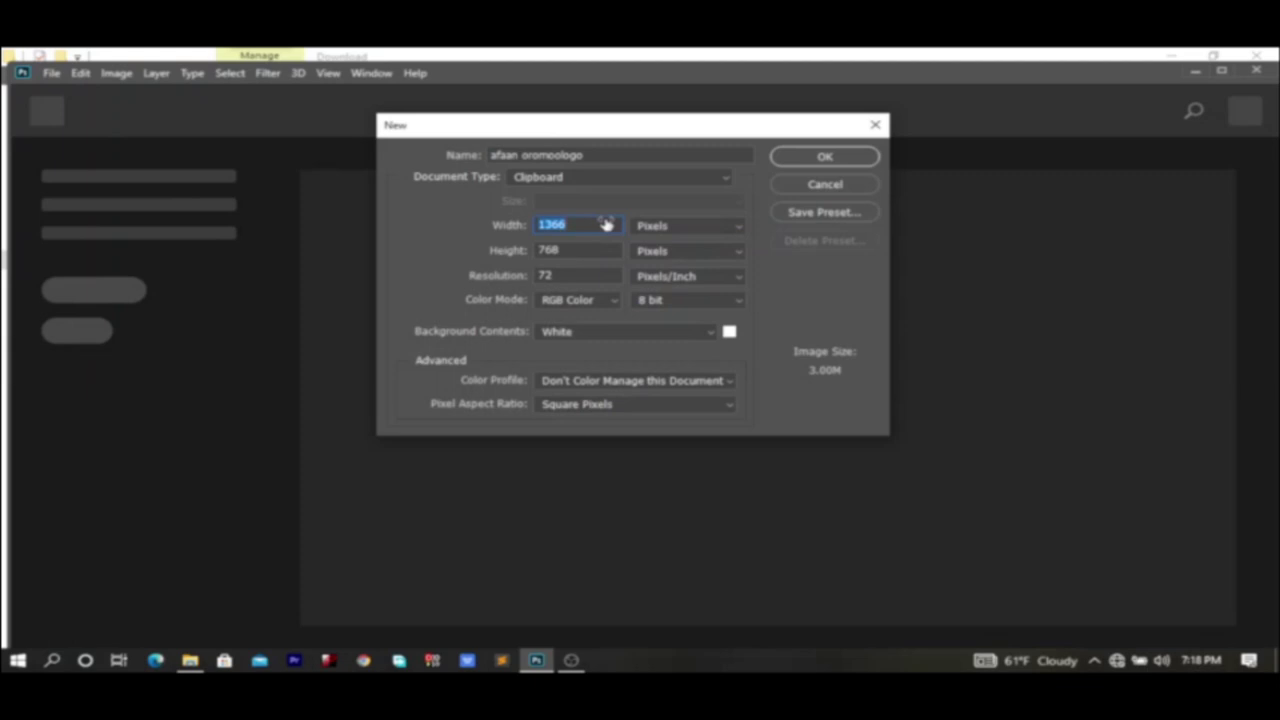
type("108")
key("BackSpace")
key("BackSpace")
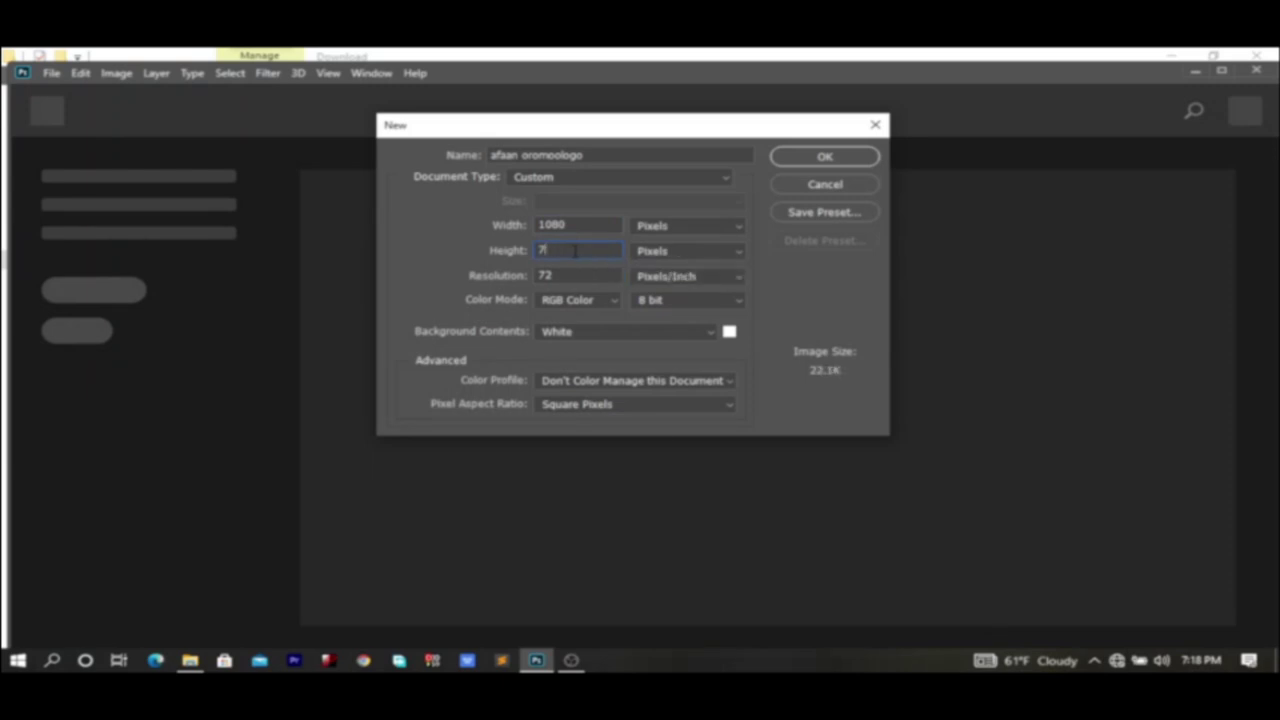
type("20")
- Keep the resolution in Pixels/Inch and the document type as Custom, and create the document
left_click(704, 281)
left_click(704, 290)
left_click(671, 187)
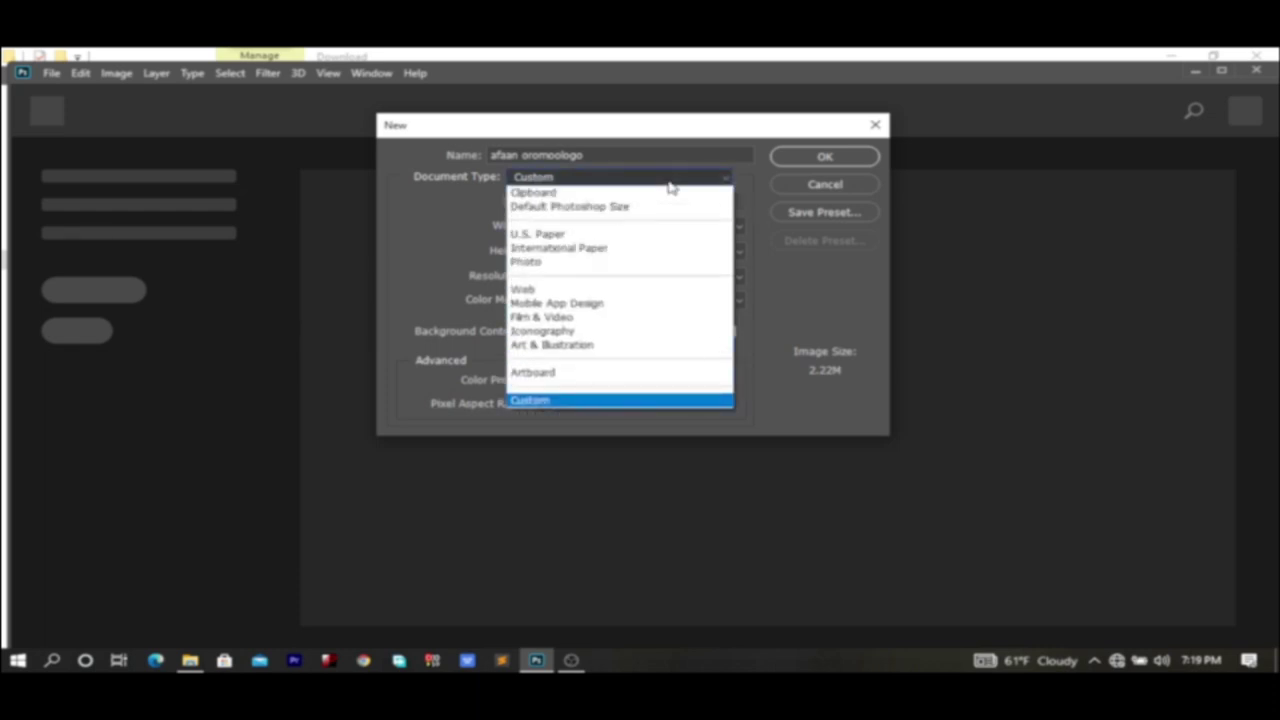
left_click(671, 187)
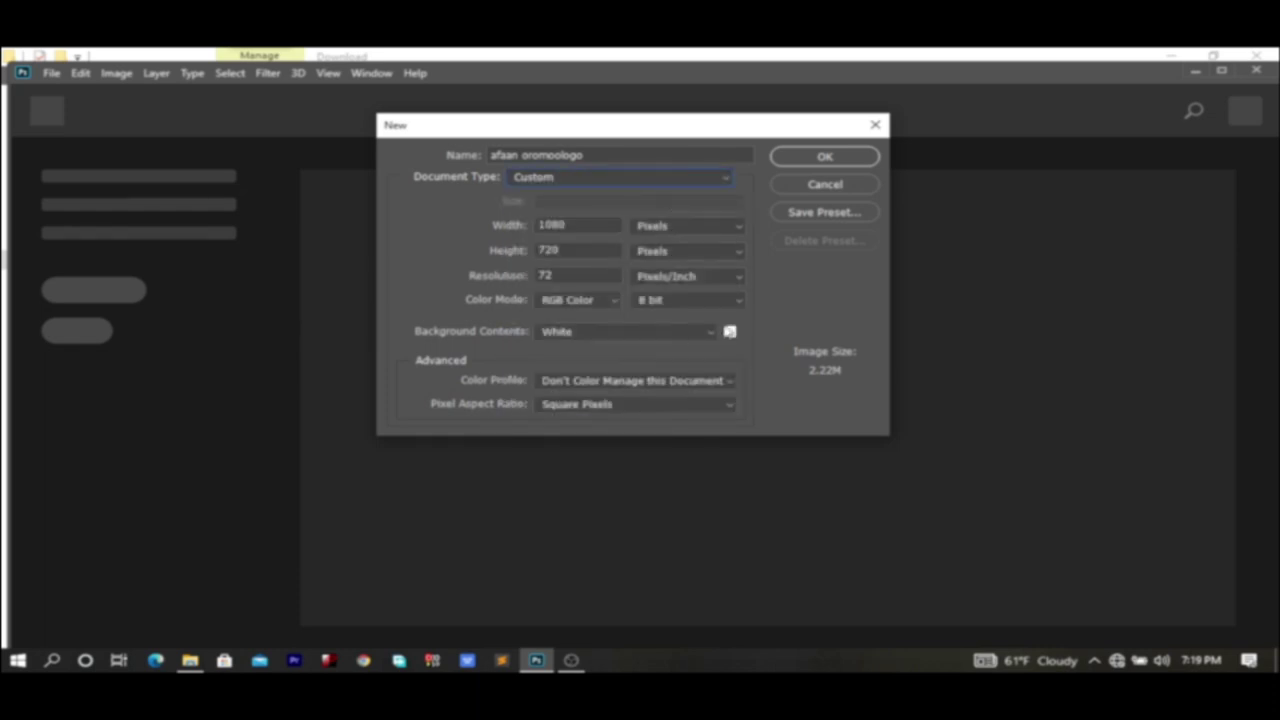
left_click(818, 161)
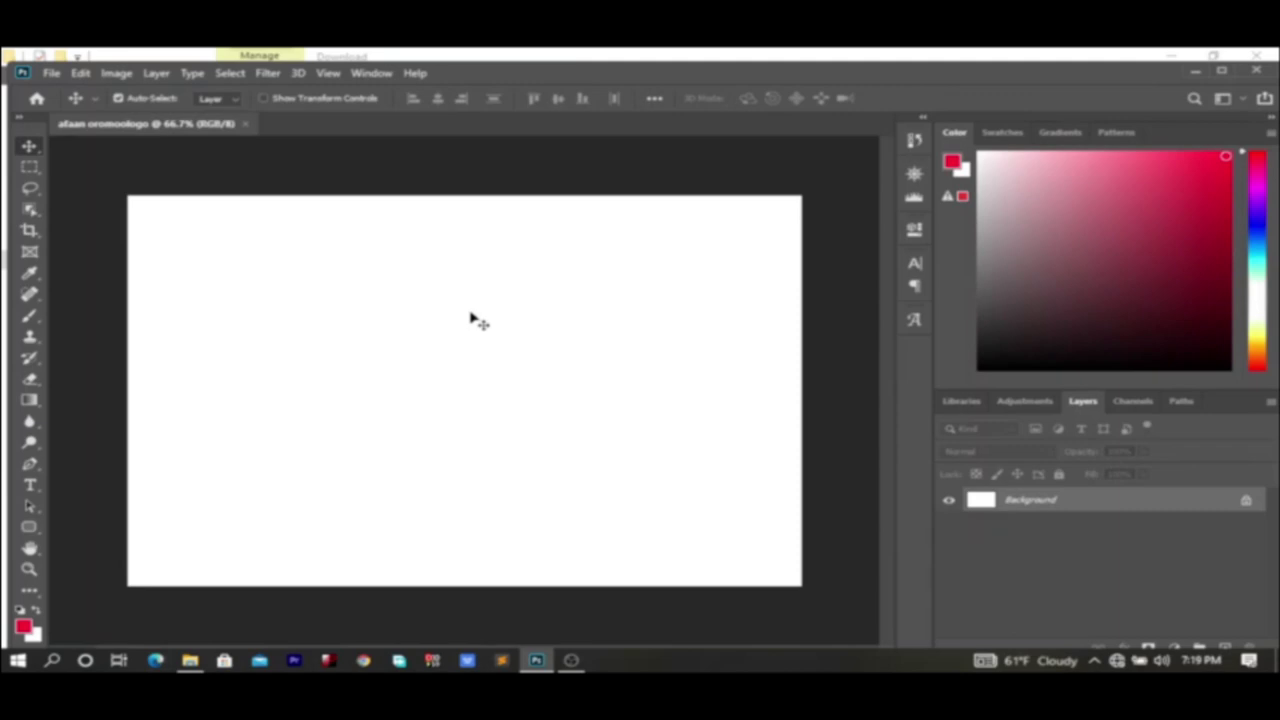
- Place the red and dark B logo file "images" from the Download folder and enlarge it to about 485% so it covers the canvas
left_click(190, 660)
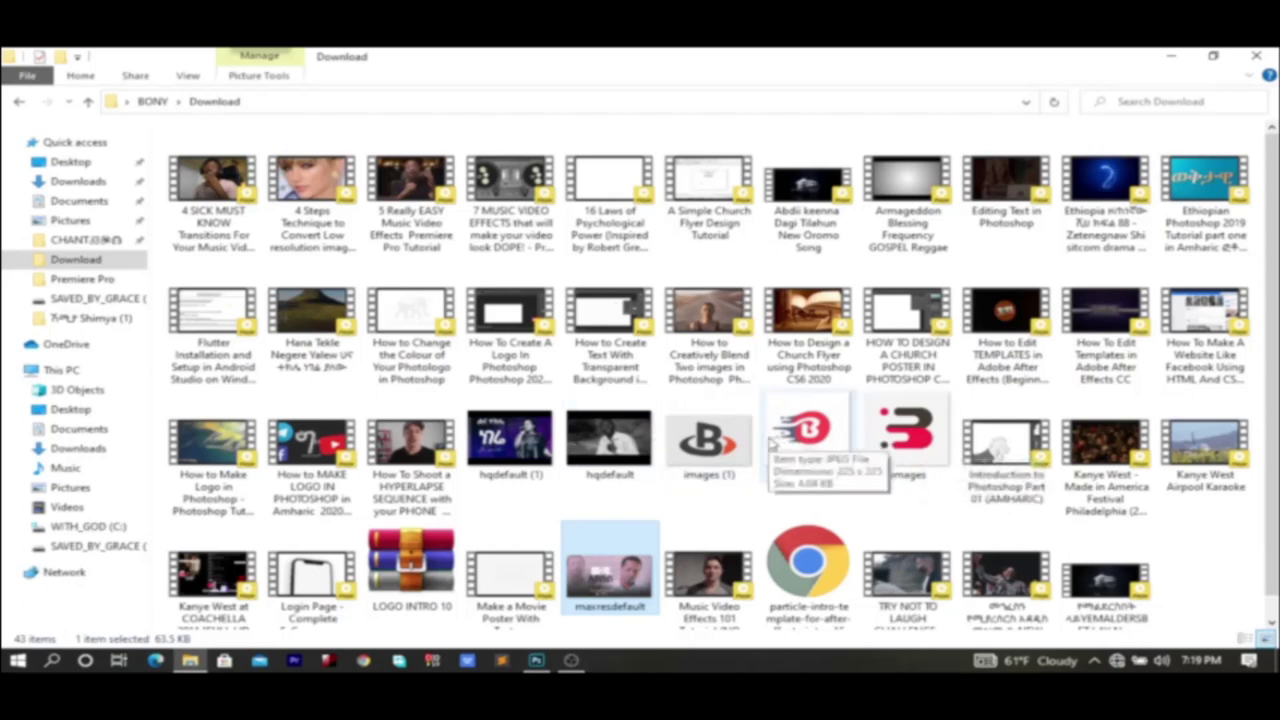
left_click_drag(893, 445, 427, 373)
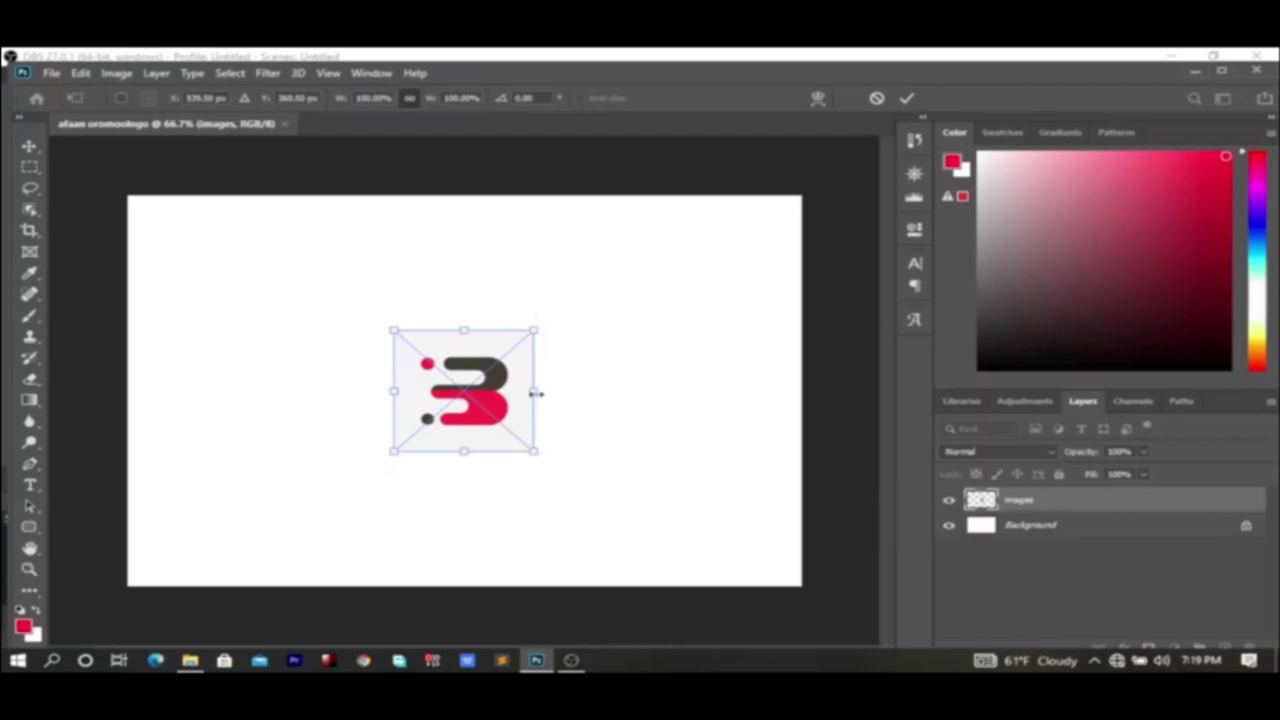
left_click_drag(537, 393, 738, 400)
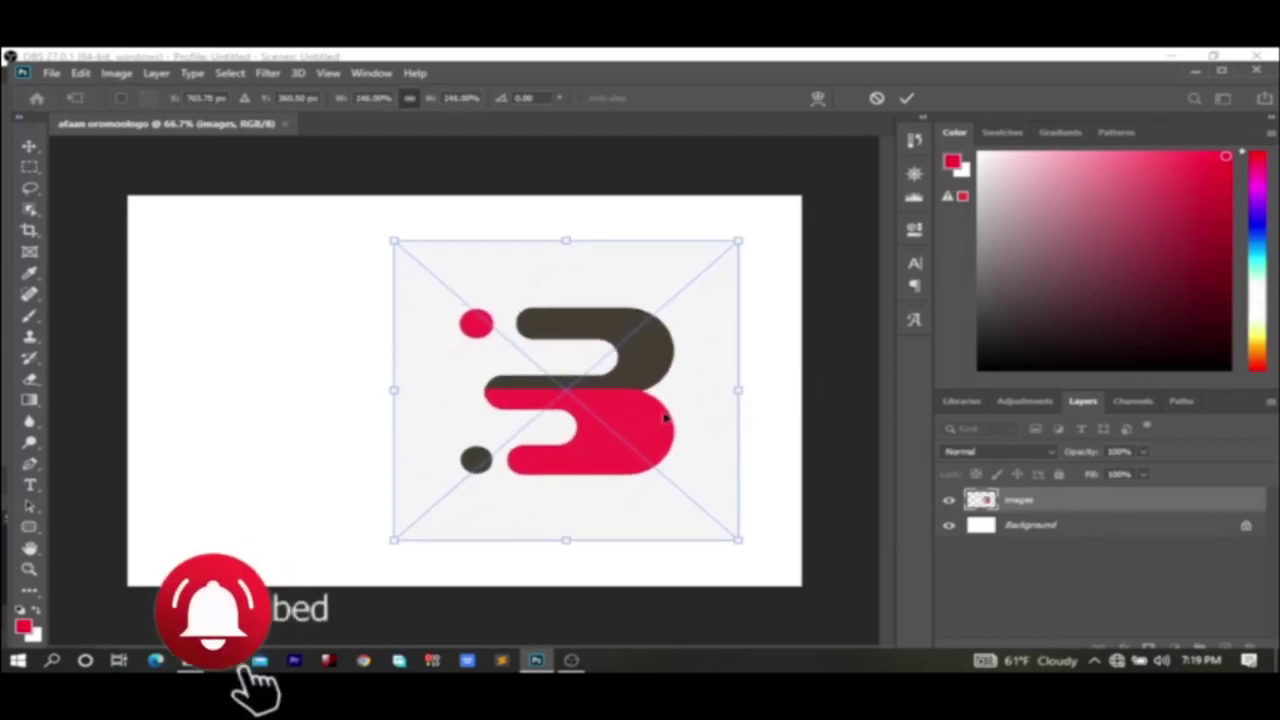
left_click_drag(398, 392, 104, 389)
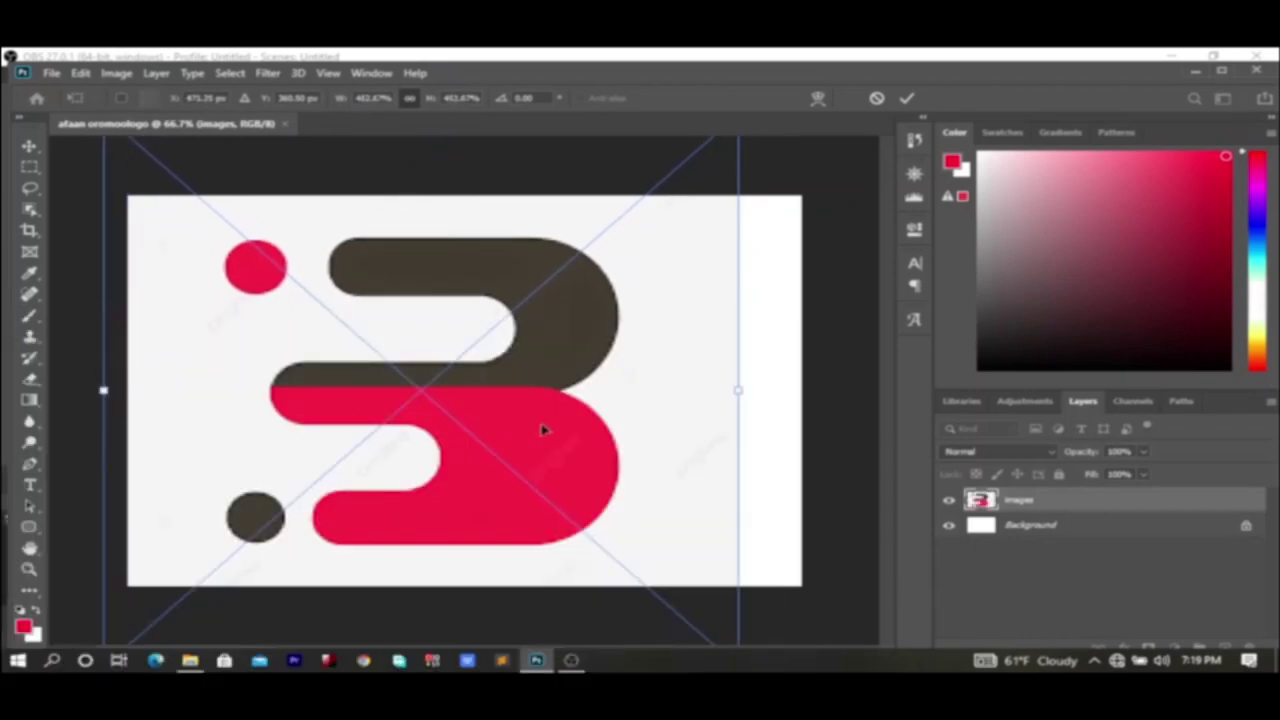
left_click_drag(744, 391, 788, 391)
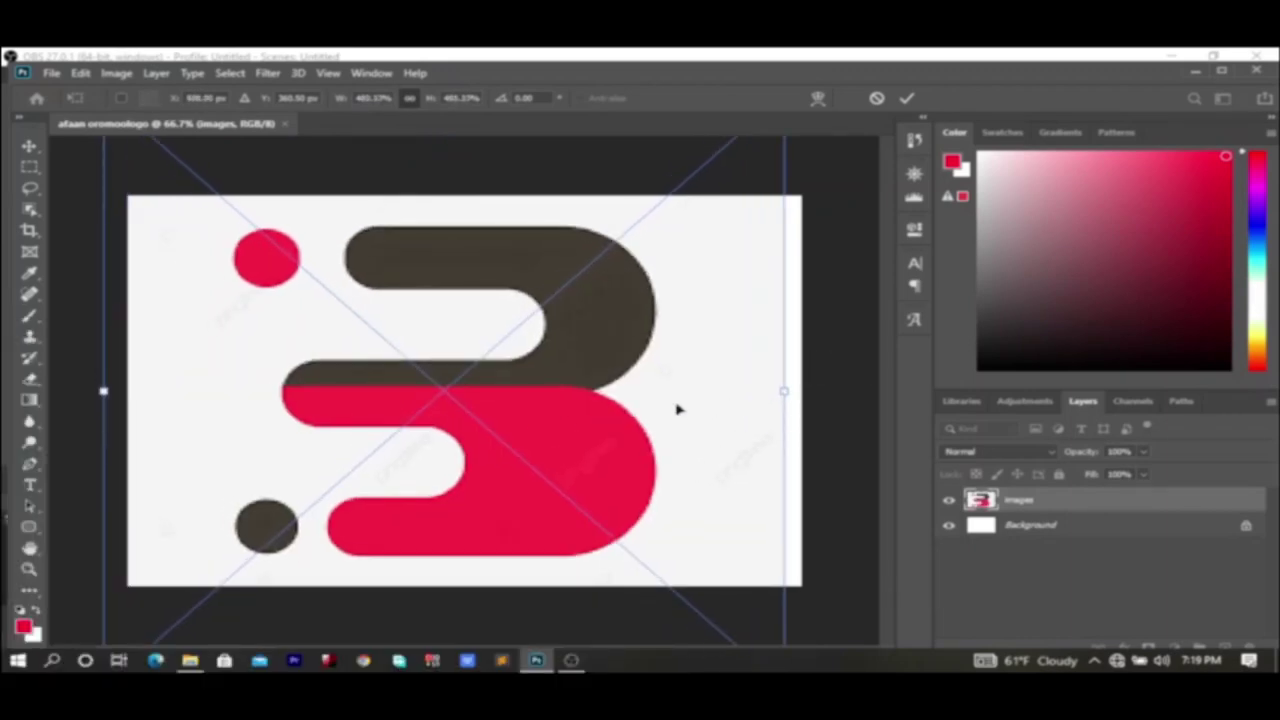
left_click_drag(677, 408, 692, 410)
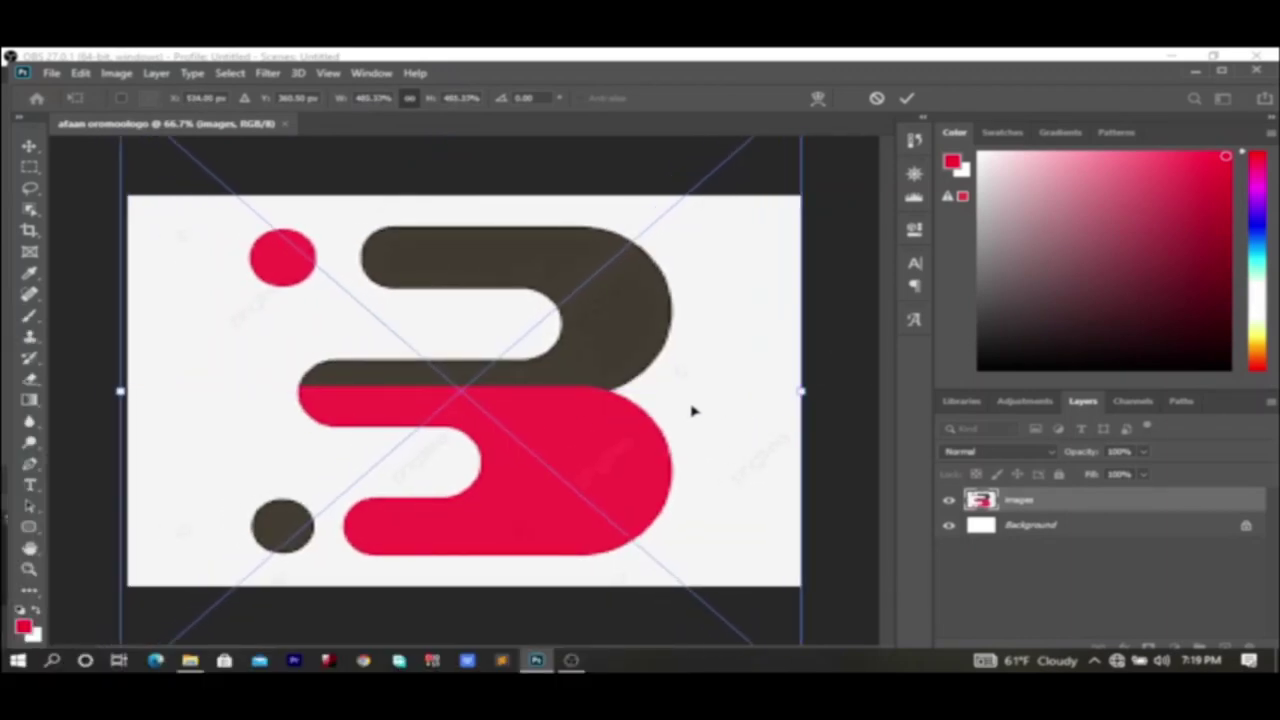
left_click(907, 98)
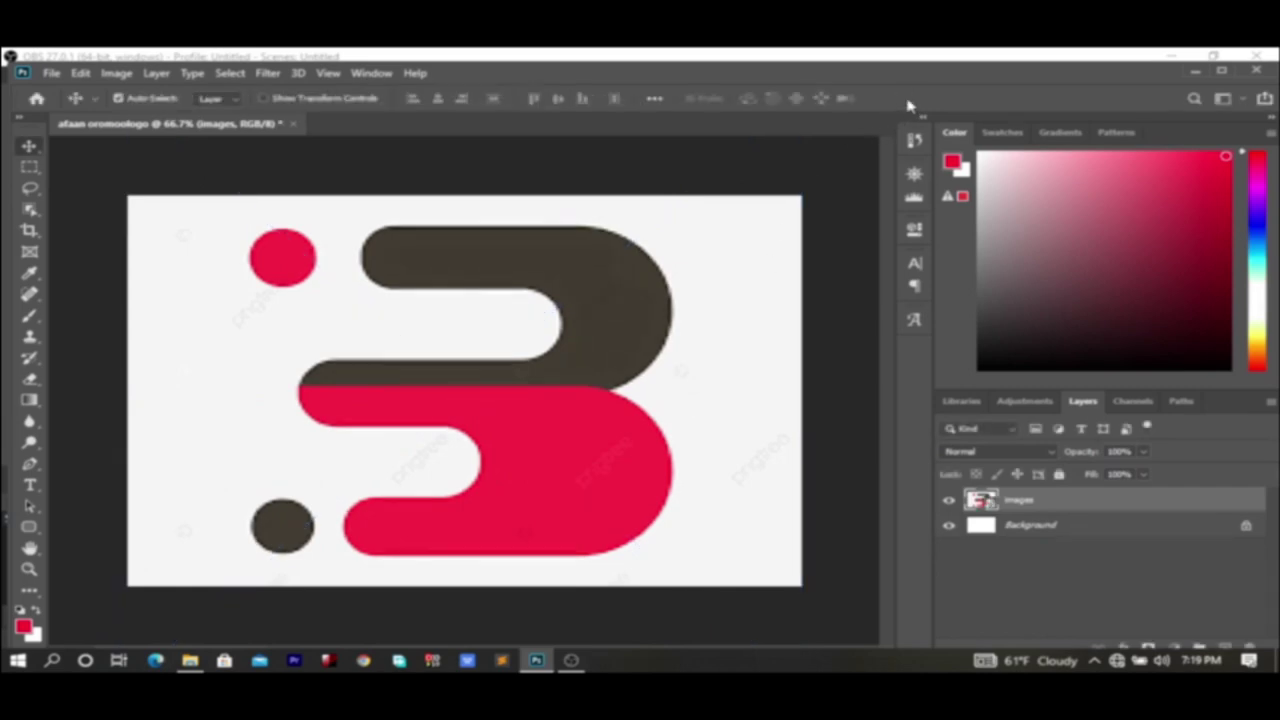
- Add a new layer above the placed logo and start a Pen tool path where the dark upper bar's top edge meets its rounded left end
left_click(1221, 648)
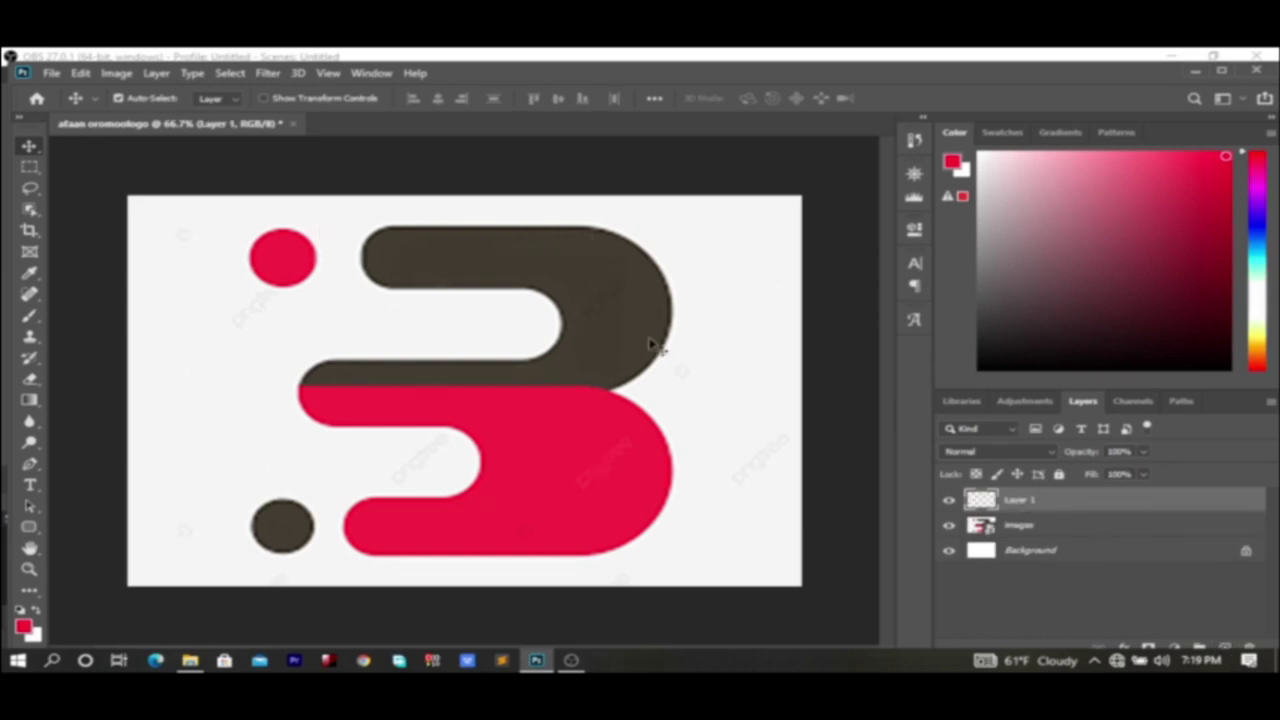
left_click(30, 466)
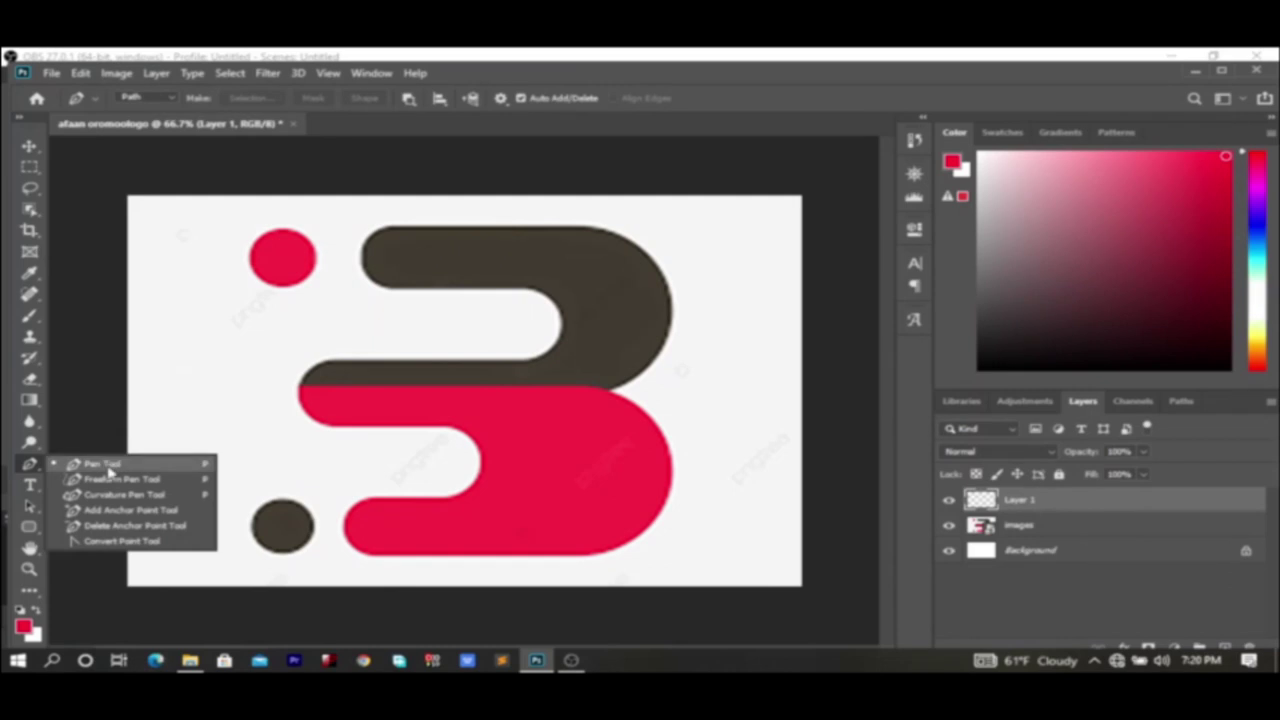
left_click(108, 463)
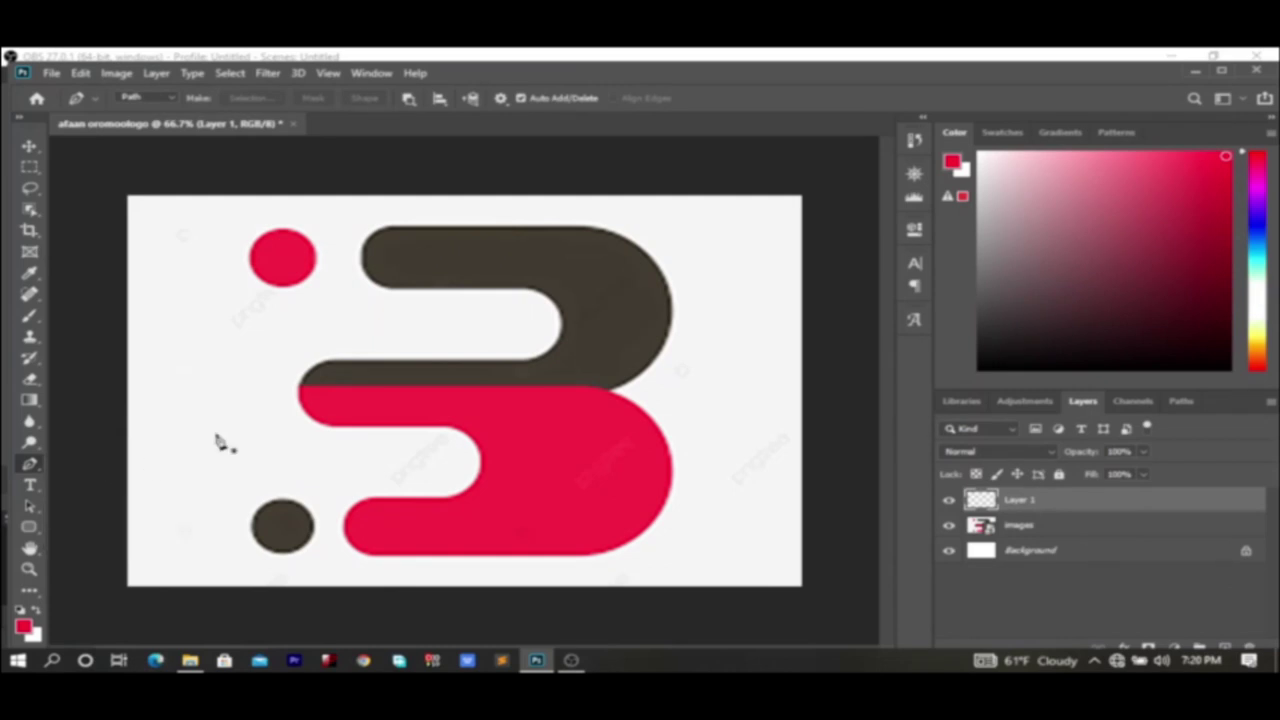
scroll(395, 345, "up", 3)
scroll(395, 345, "up", 1)
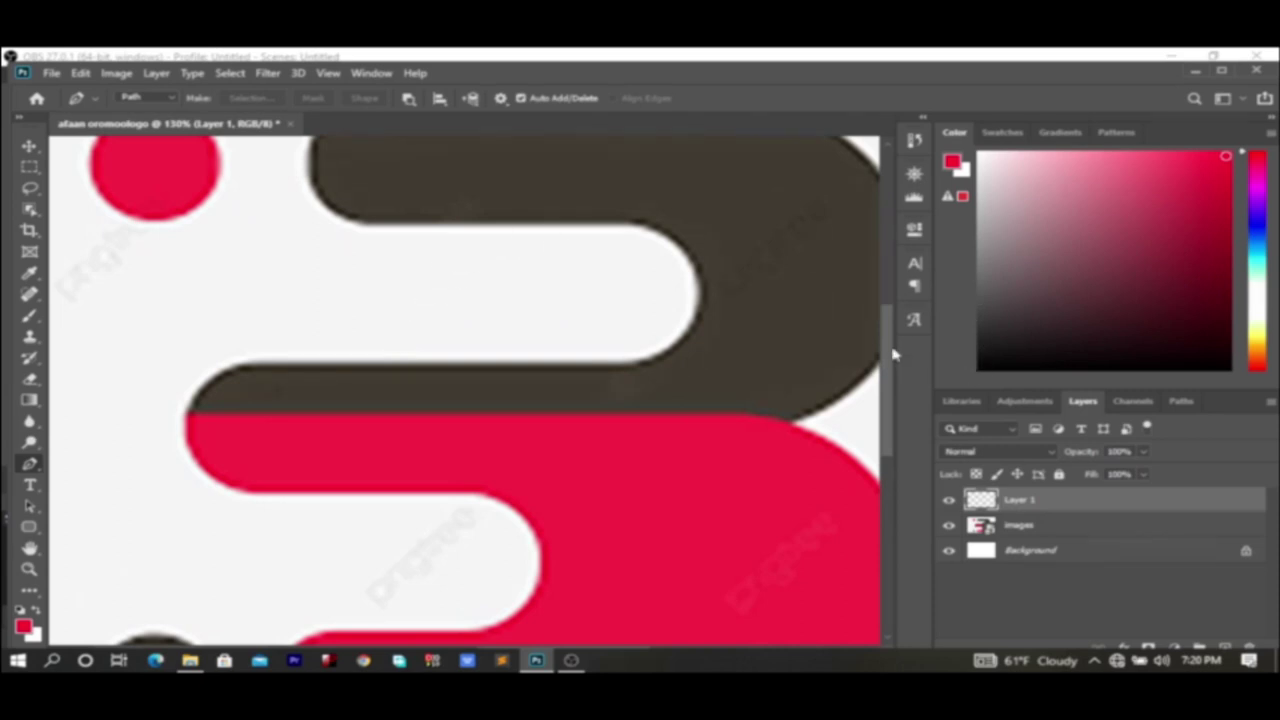
left_click_drag(893, 352, 897, 298)
scroll(460, 305, "up", 1)
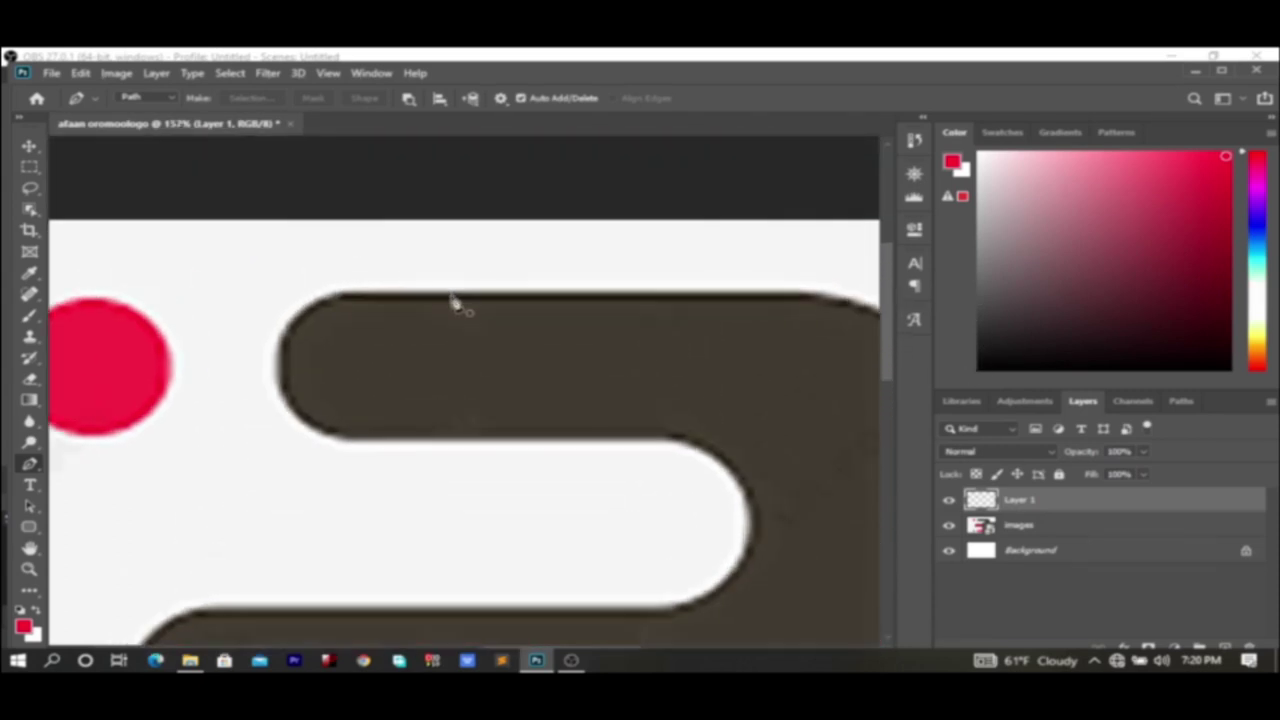
scroll(455, 303, "up", 2)
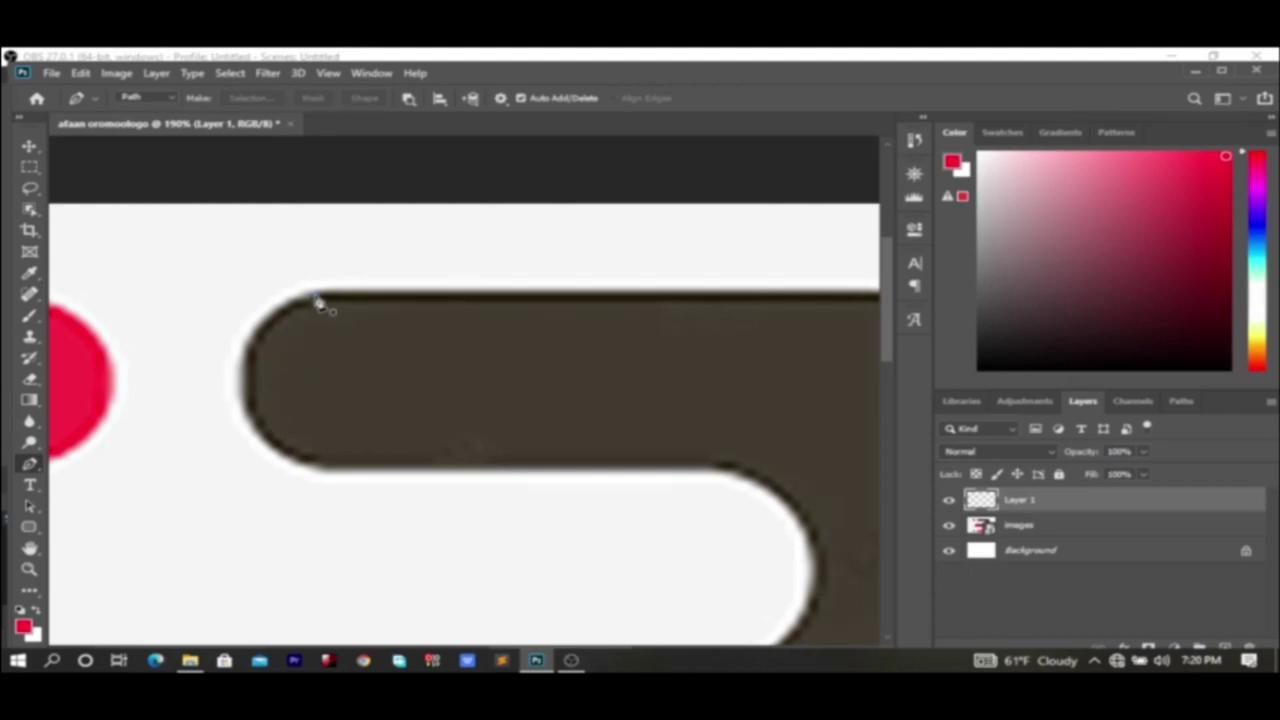
left_click(316, 297)
- Trace the rounded left end and the straight lower edge of the dark upper bar with path points
left_click_drag(309, 464, 406, 560)
key("ctrl+z")
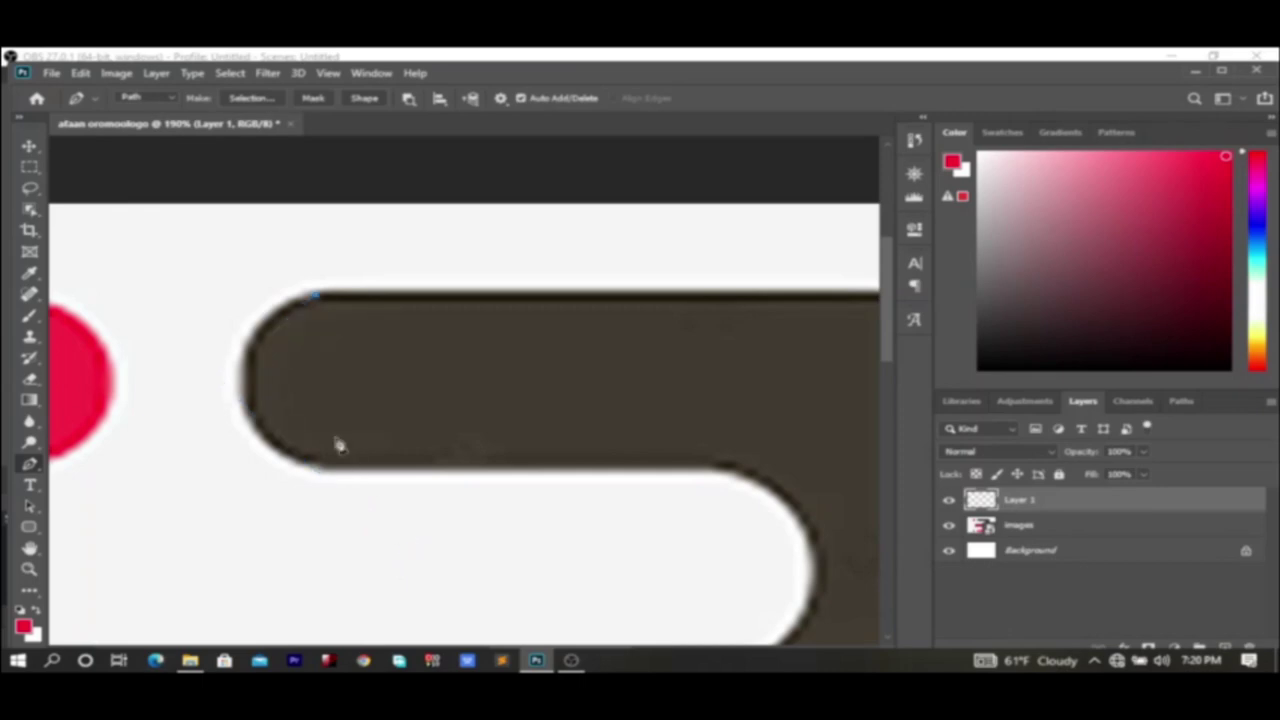
left_click_drag(251, 337, 225, 391)
left_click_drag(258, 446, 292, 470)
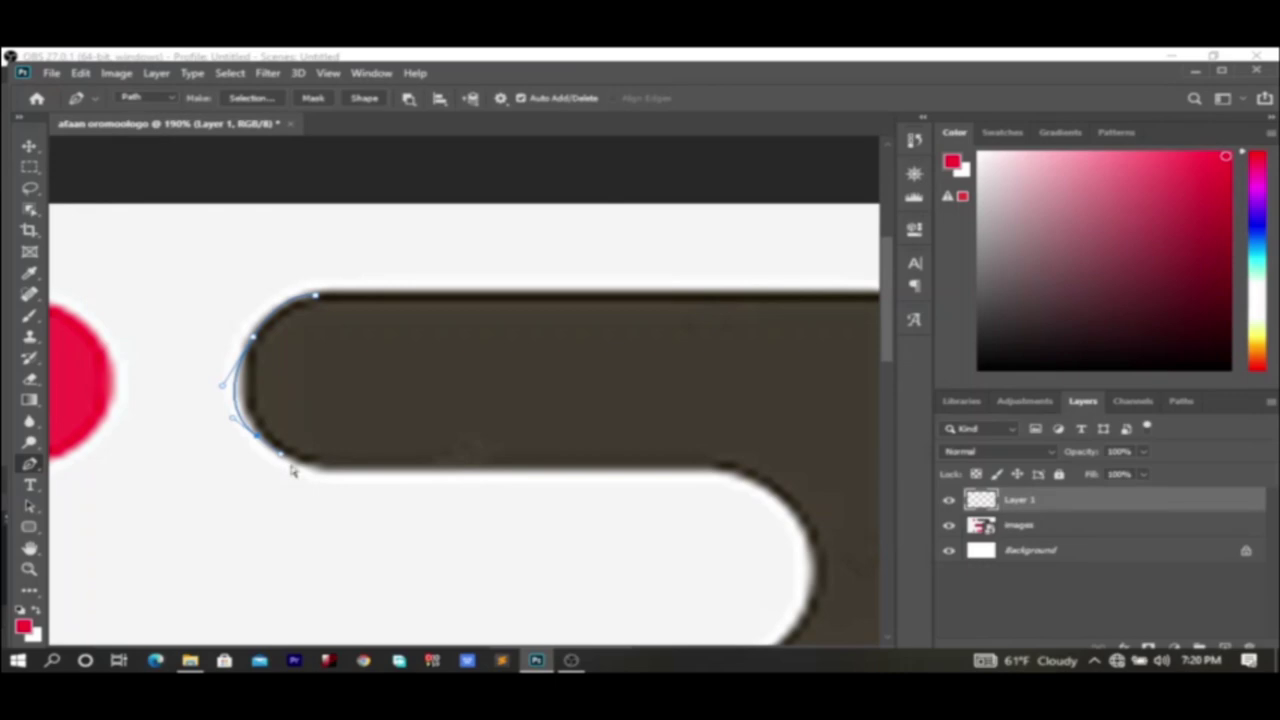
key("ctrl+z")
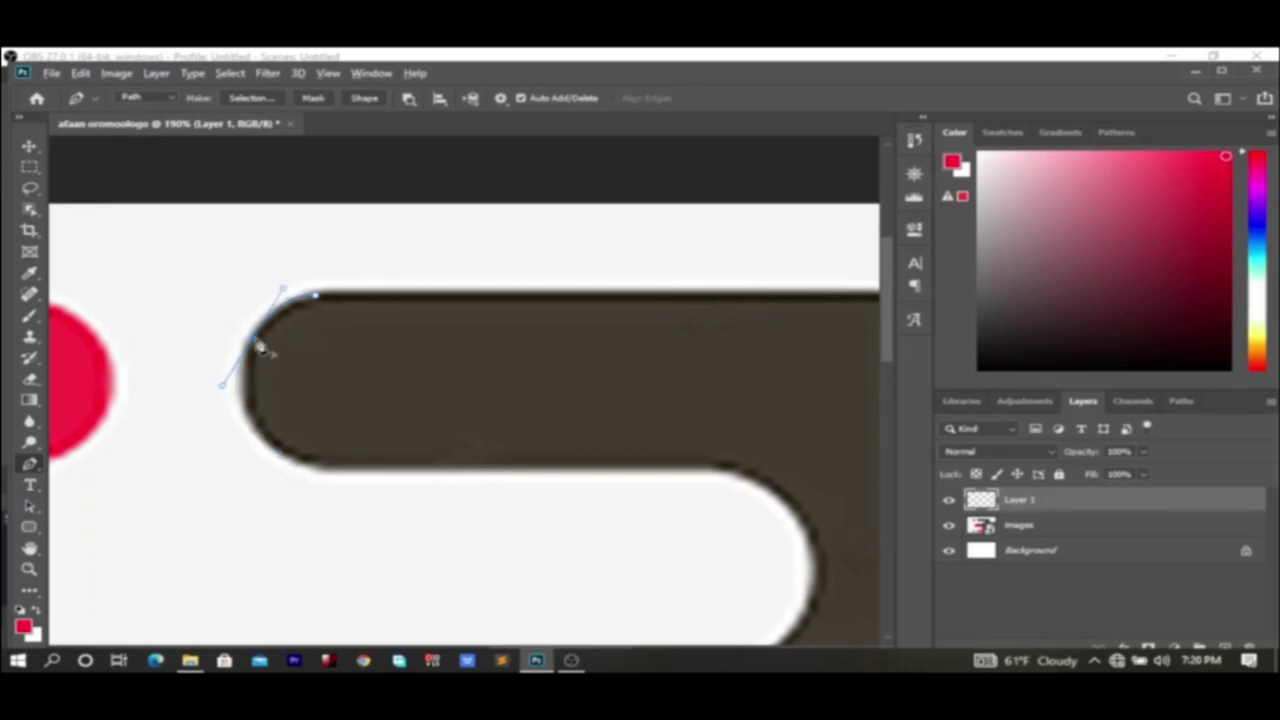
left_click_drag(298, 456, 380, 487)
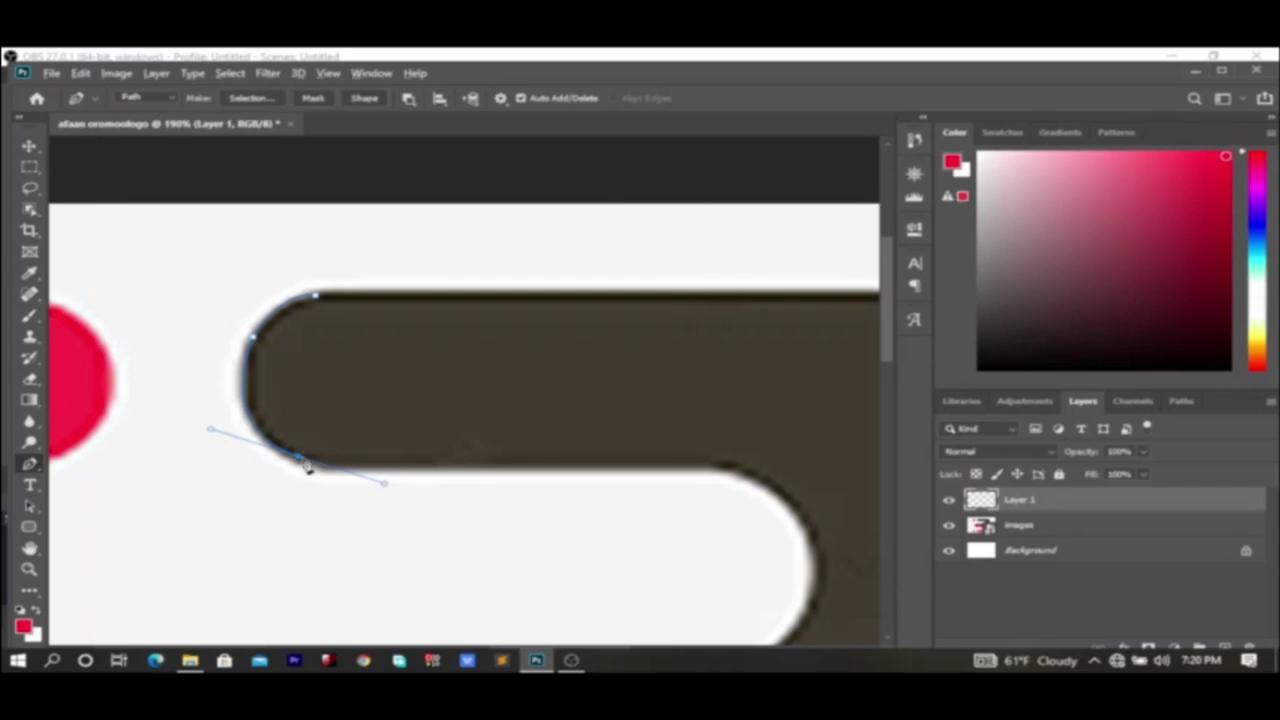
left_click(303, 462, "alt")
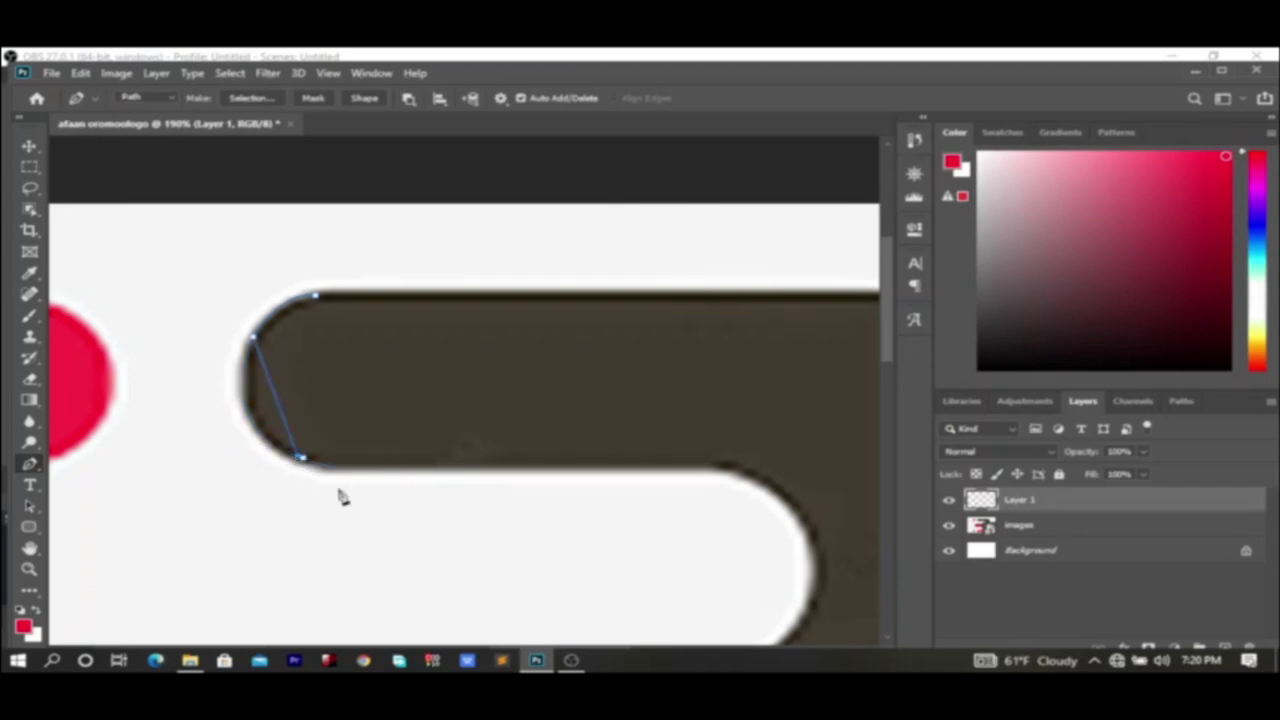
key("ctrl+z")
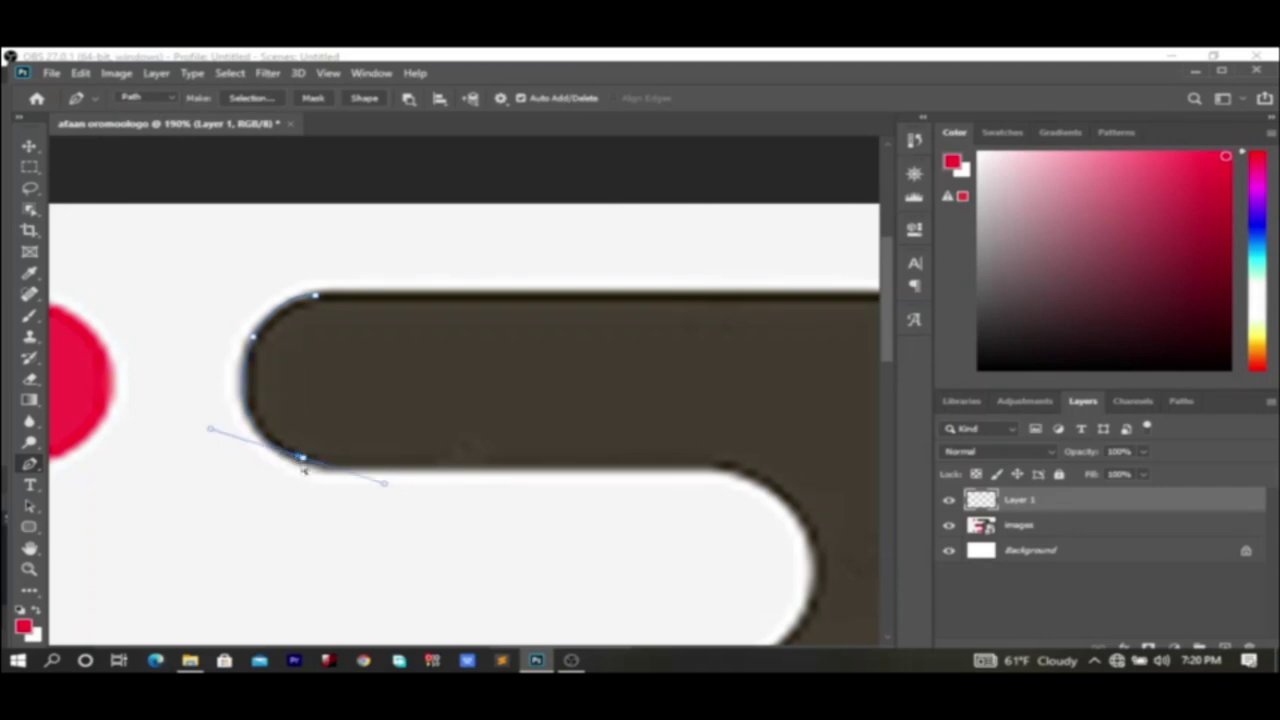
left_click(303, 463, "alt")
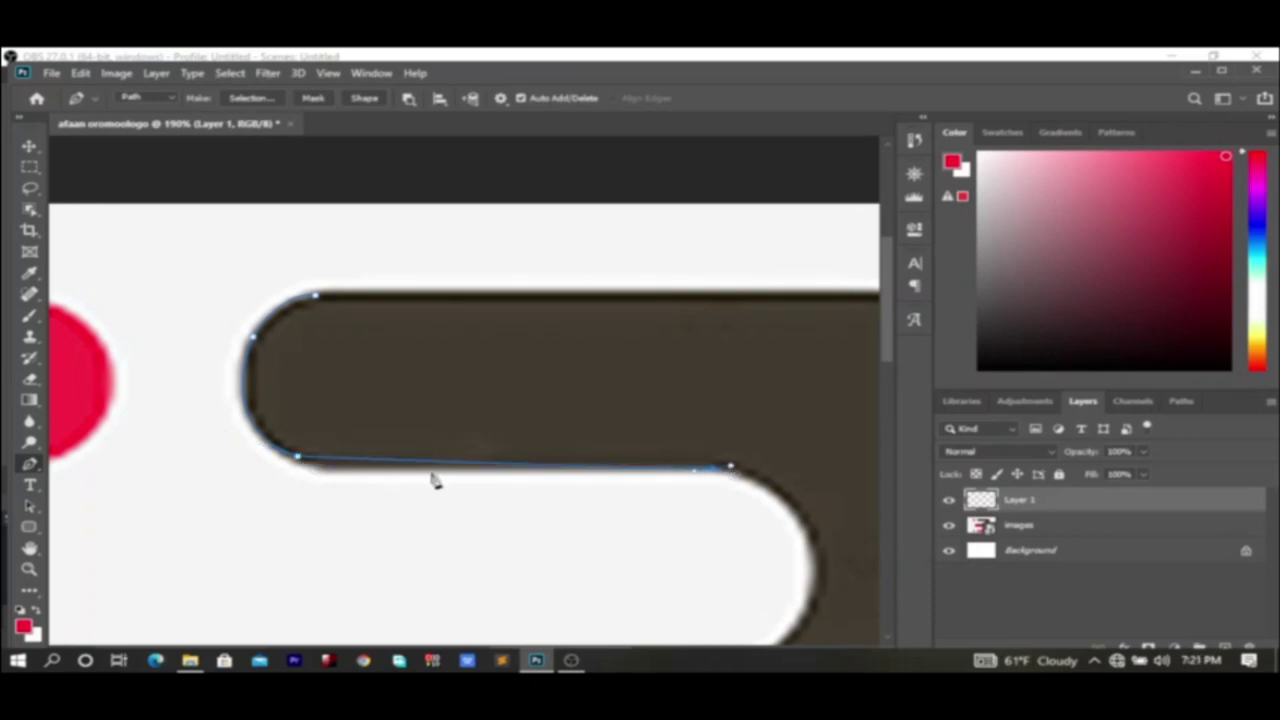
left_click_drag(376, 472, 465, 472)
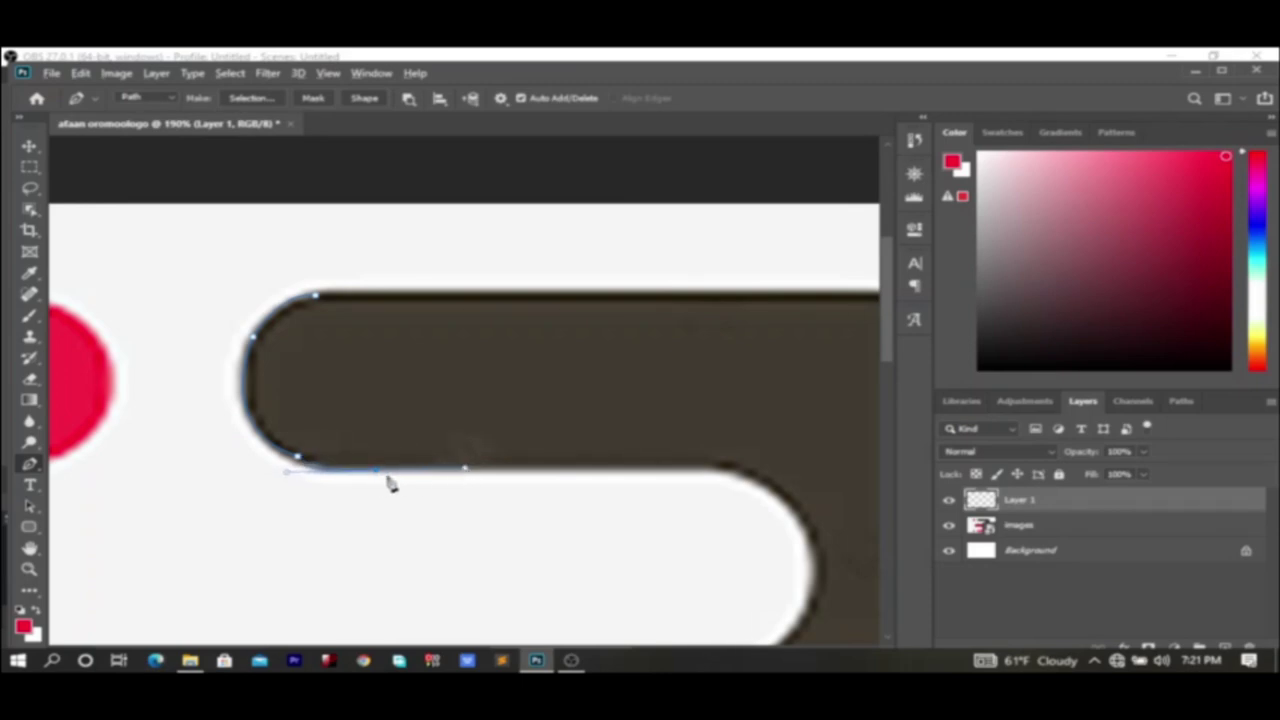
left_click(716, 470)
- Continue the path around the dark shape's inner curve and back along the top edge of its lower arm
left_click_drag(885, 341, 886, 378)
left_click_drag(820, 412, 820, 510)
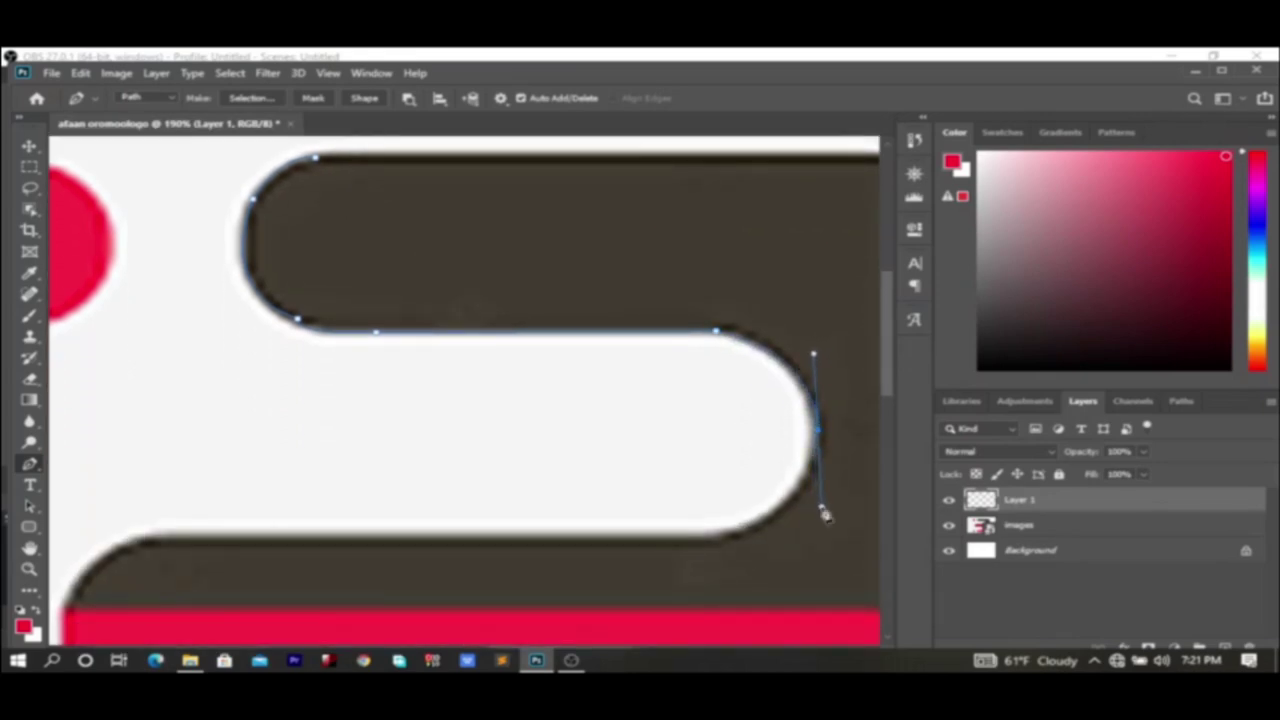
left_click(819, 432, "alt")
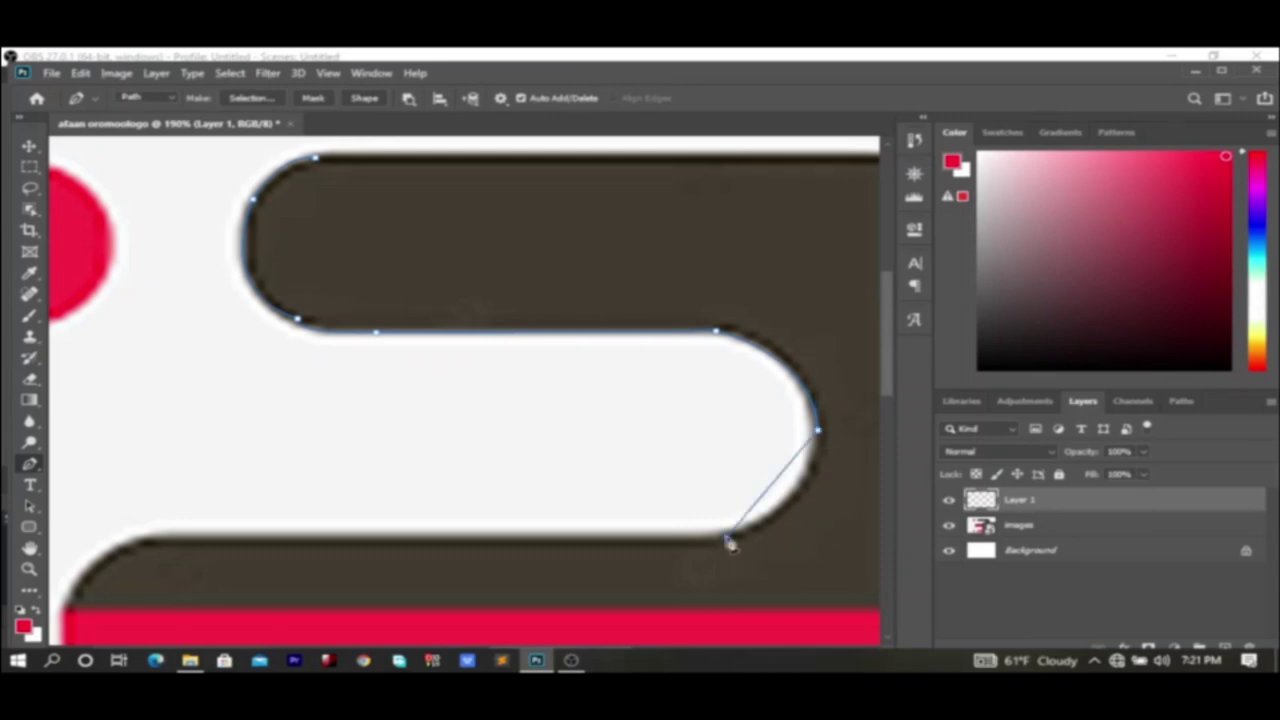
left_click_drag(728, 538, 640, 566)
left_click(728, 538, "alt")
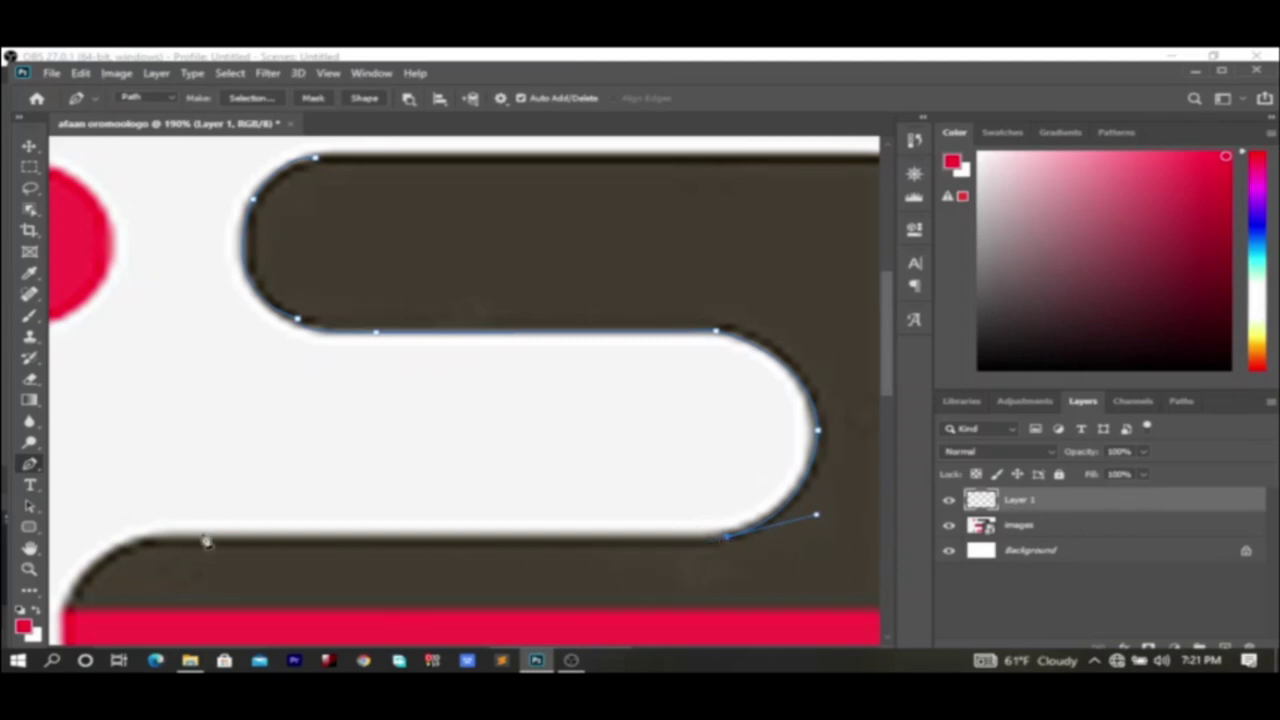
left_click(142, 540)
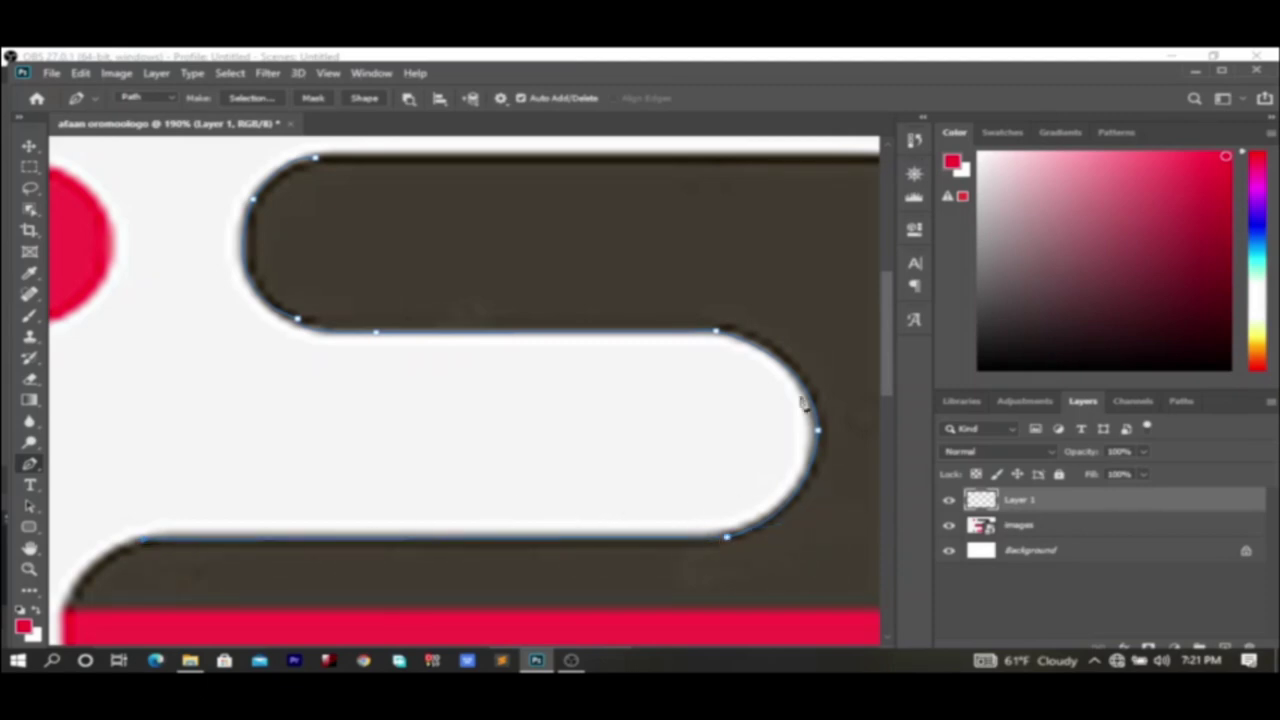
scroll(886, 306, "down", 5)
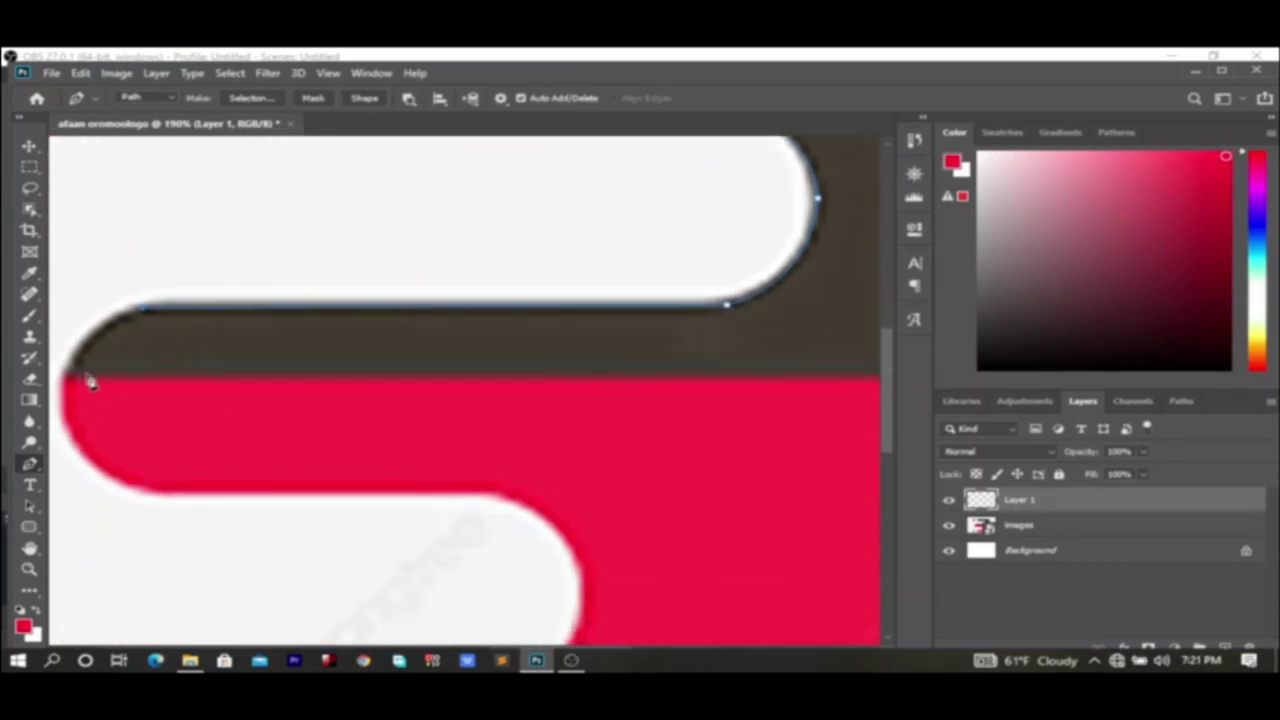
- Continue the path around the lower arm's rounded left end and along the dark-red boundary to where the two shapes part
left_click_drag(71, 377, 64, 430)
left_click_drag(983, 84, 981, 68)
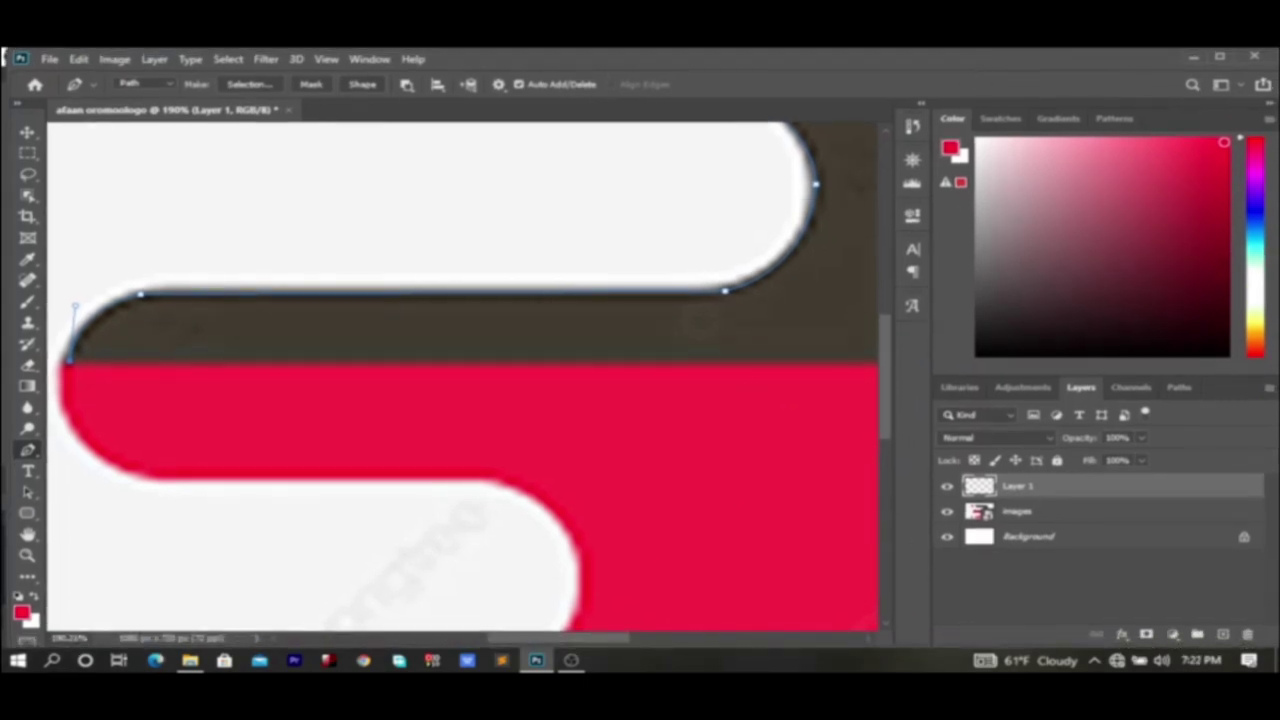
left_click_drag(576, 640, 612, 640)
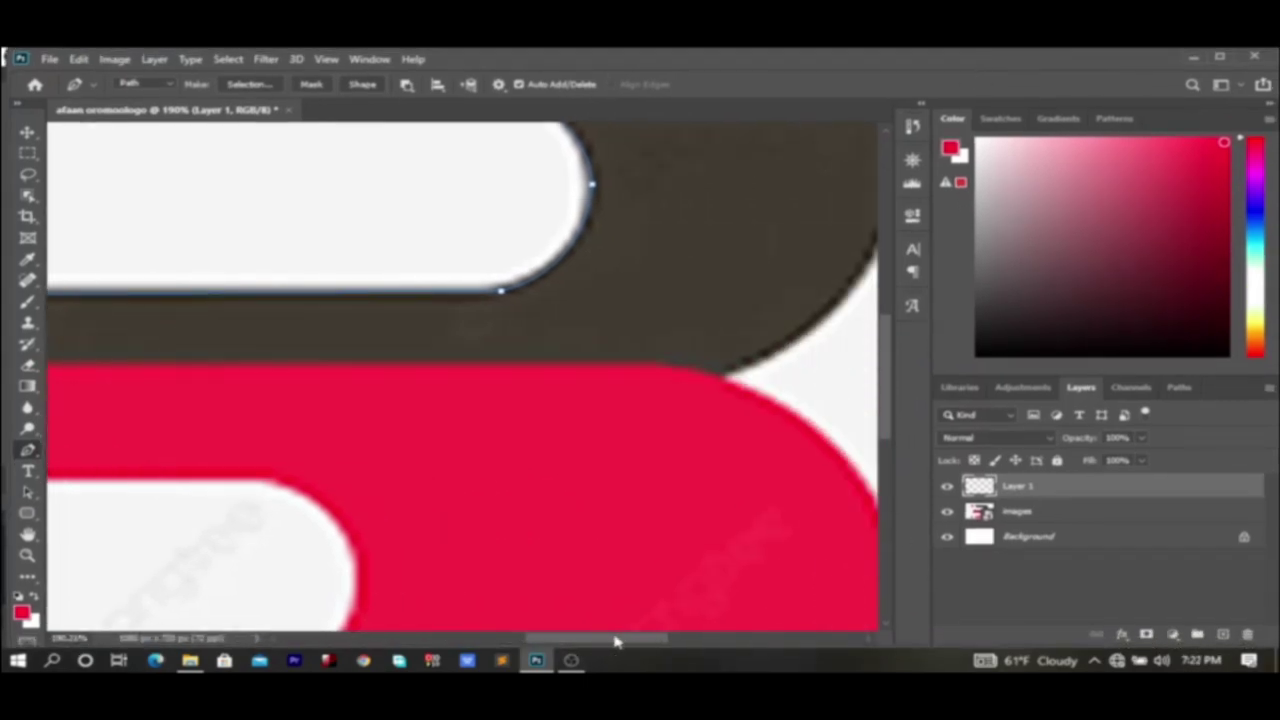
left_click(686, 367)
left_click(721, 374)
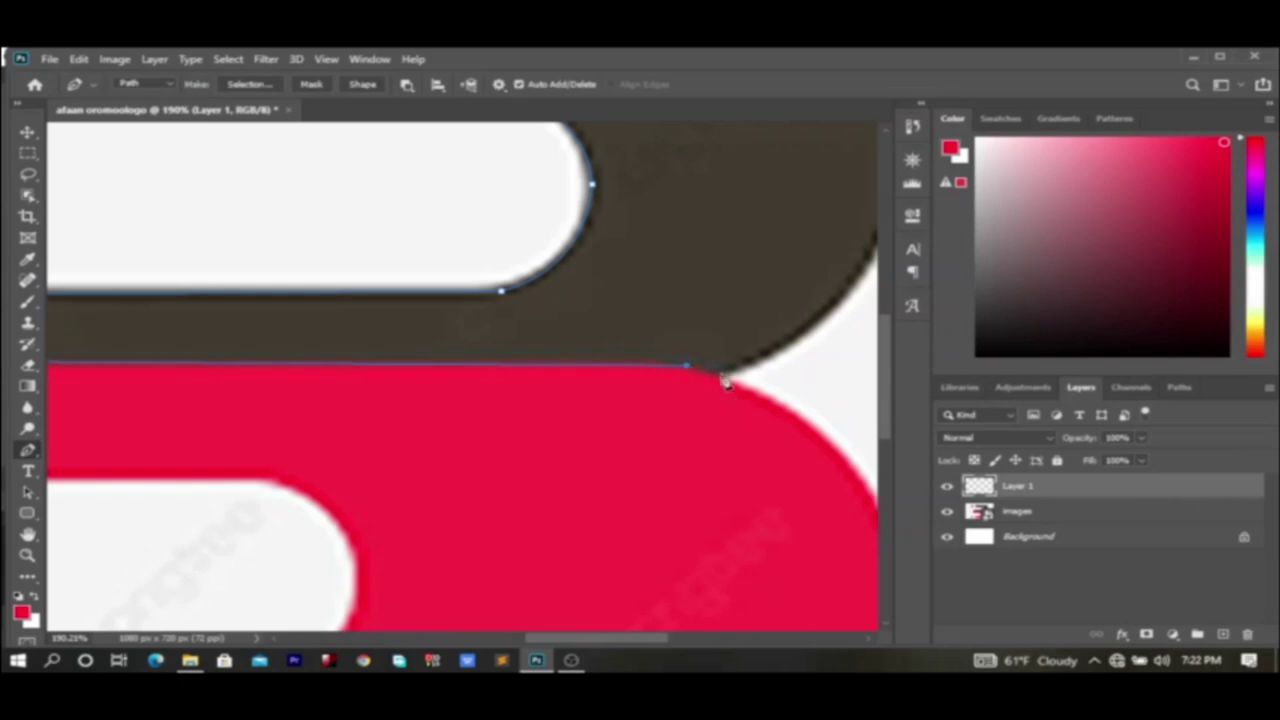
- Trace the dark shape's large outer right curve with curved points up to the start of its straight top edge
scroll(890, 366, "up", 2)
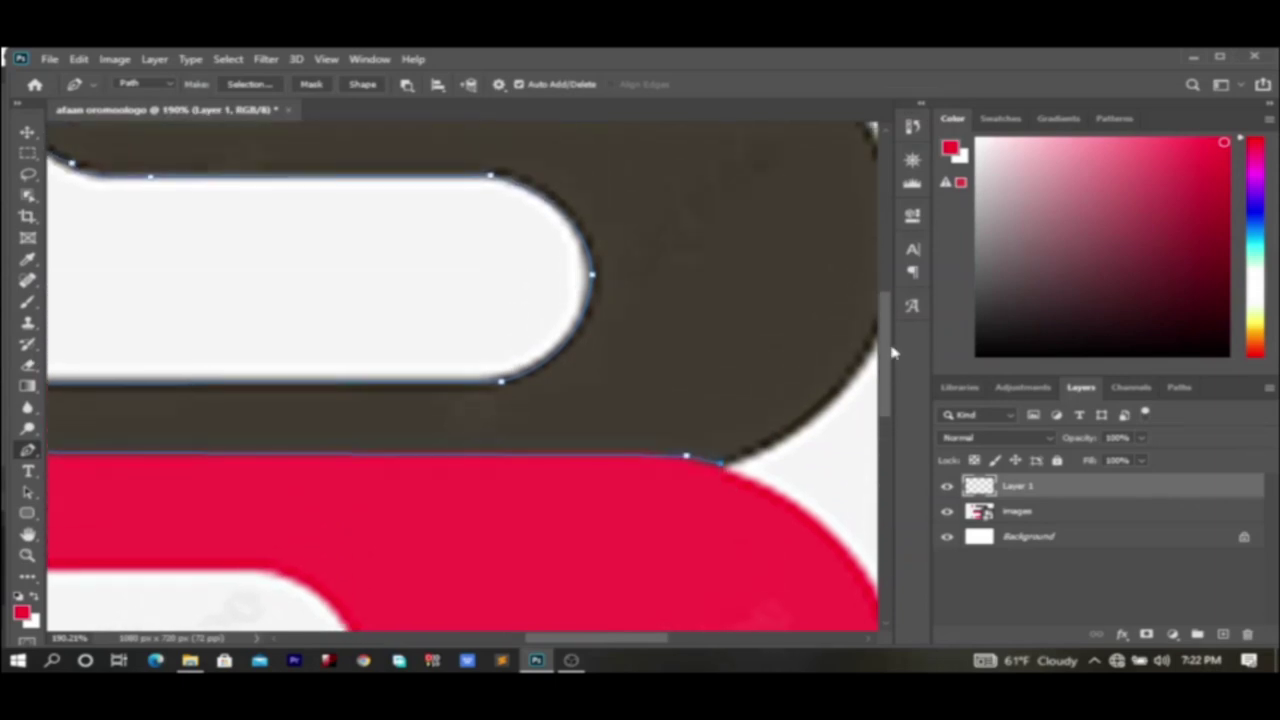
left_click_drag(615, 645, 660, 640)
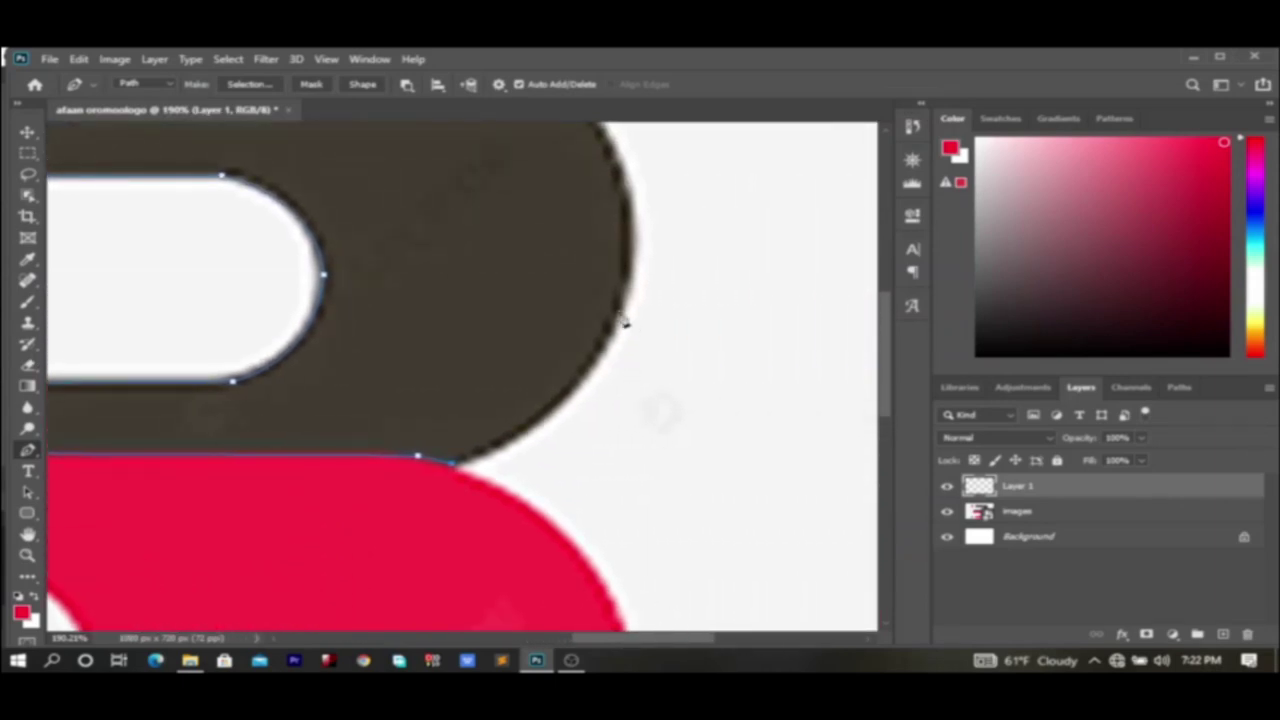
left_click(617, 310)
left_click_drag(614, 288, 641, 222)
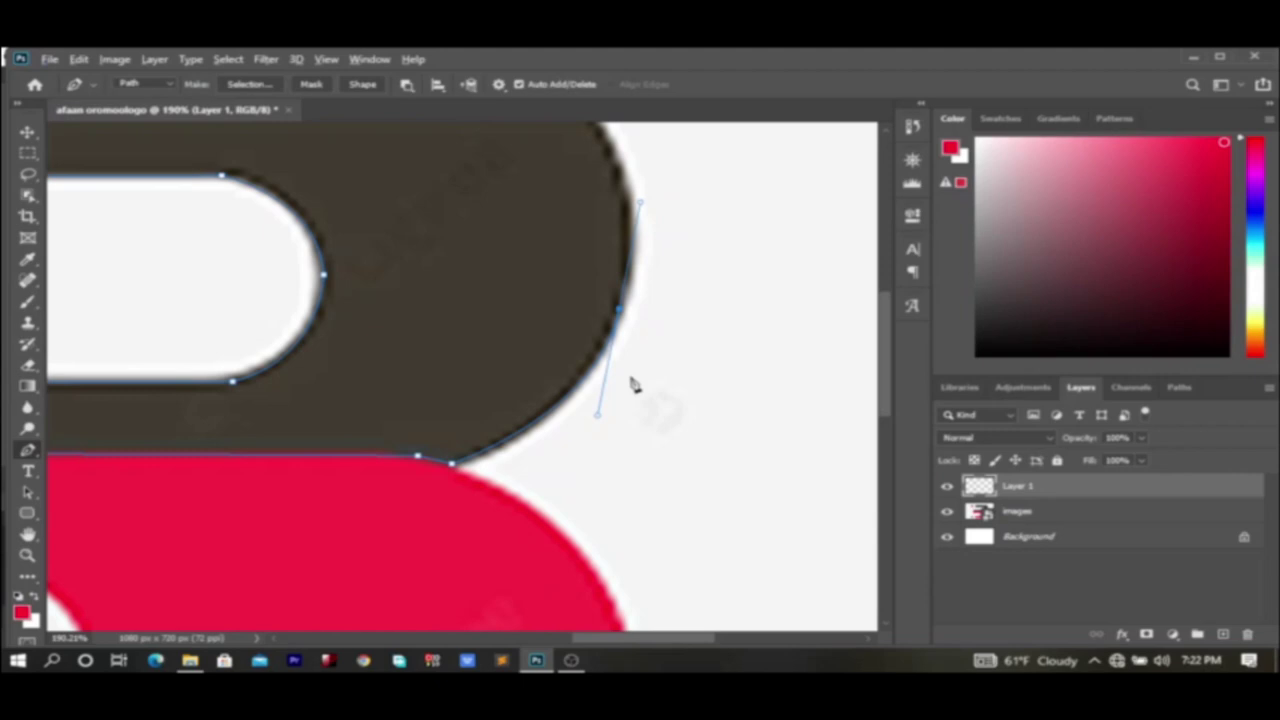
left_click(620, 311, "alt")
left_click_drag(886, 323, 886, 277)
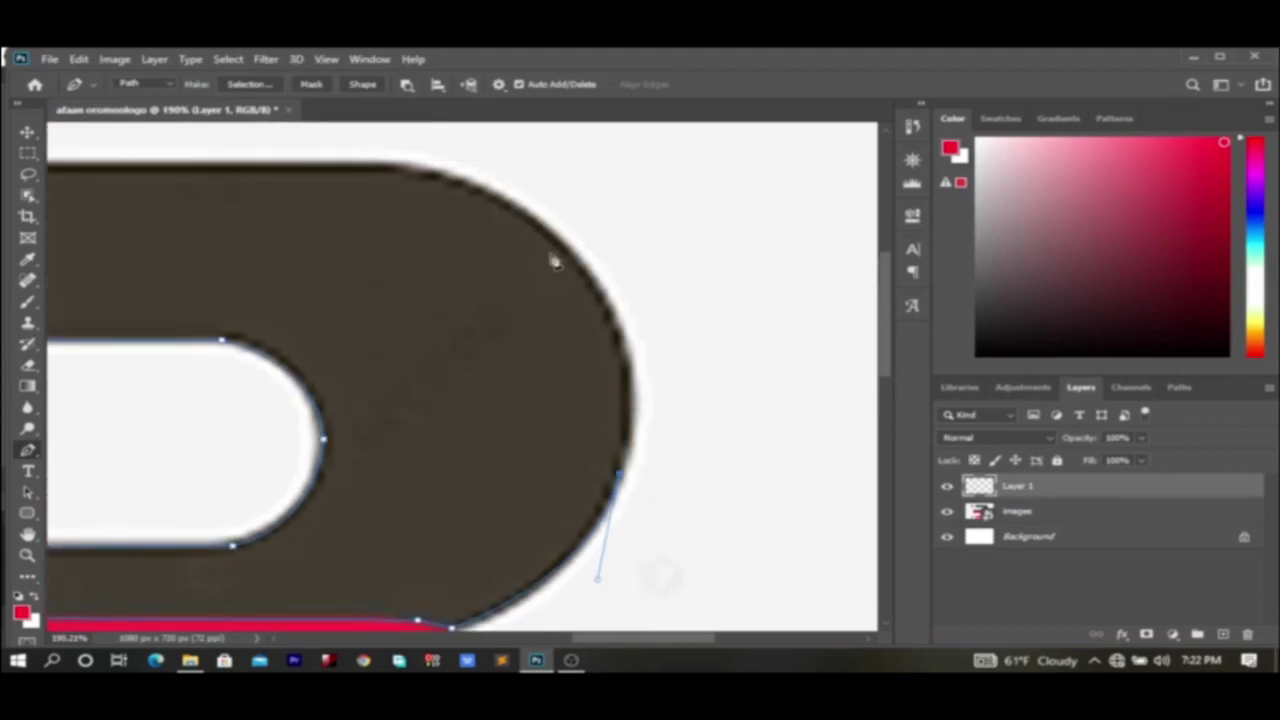
left_click_drag(565, 245, 463, 173)
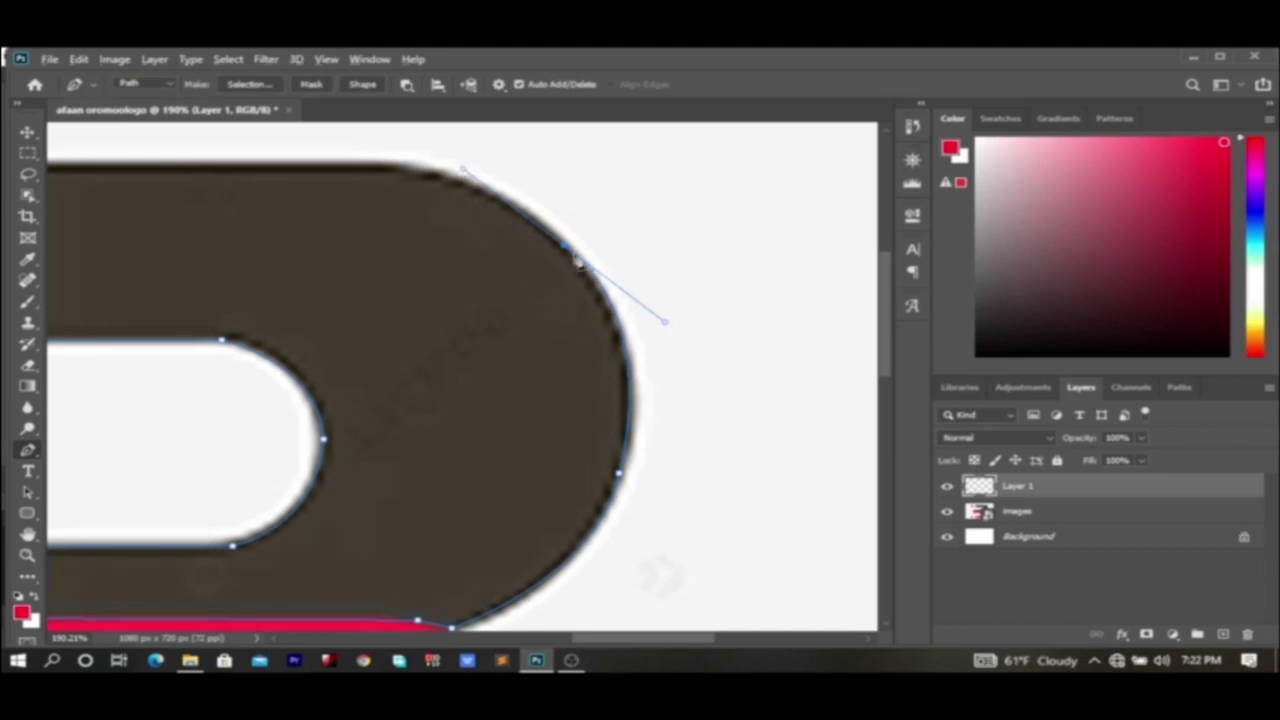
left_click(565, 245, "alt")
left_click_drag(398, 170, 265, 137)
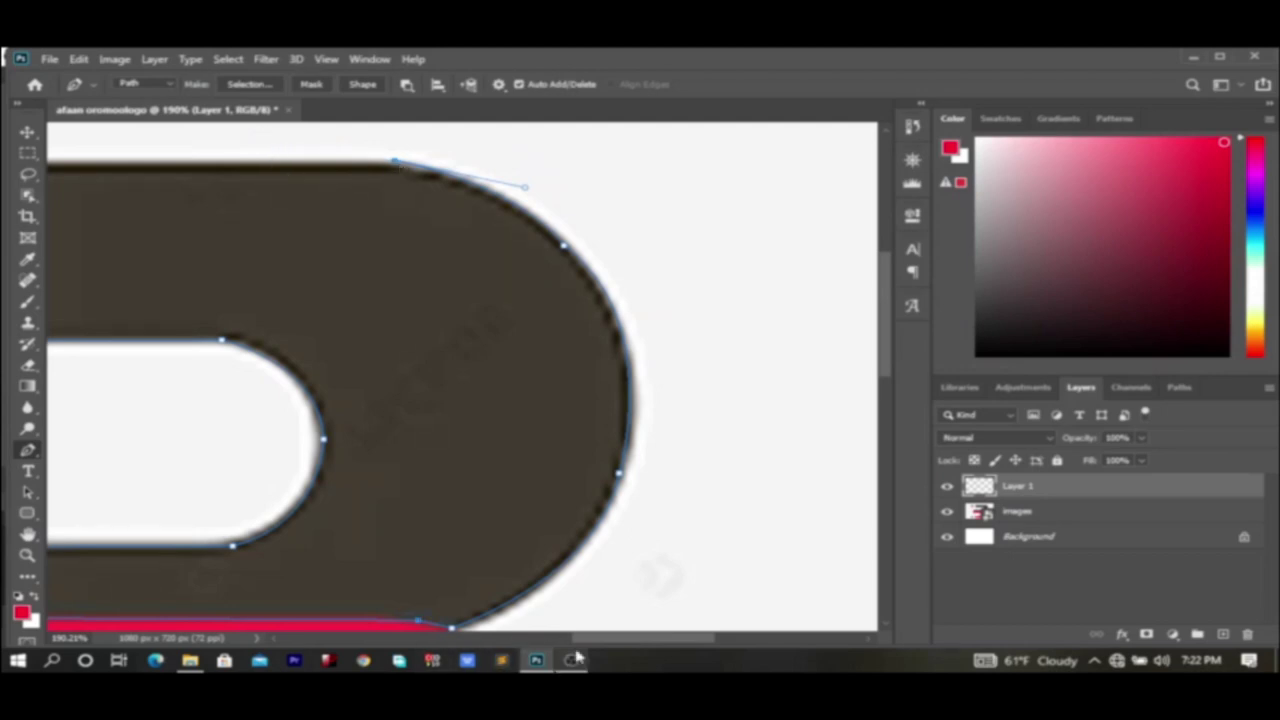
- Close the dark shape's path at its starting point and turn it into a selection of the dark area, using Inverse
left_click_drag(604, 640, 536, 641)
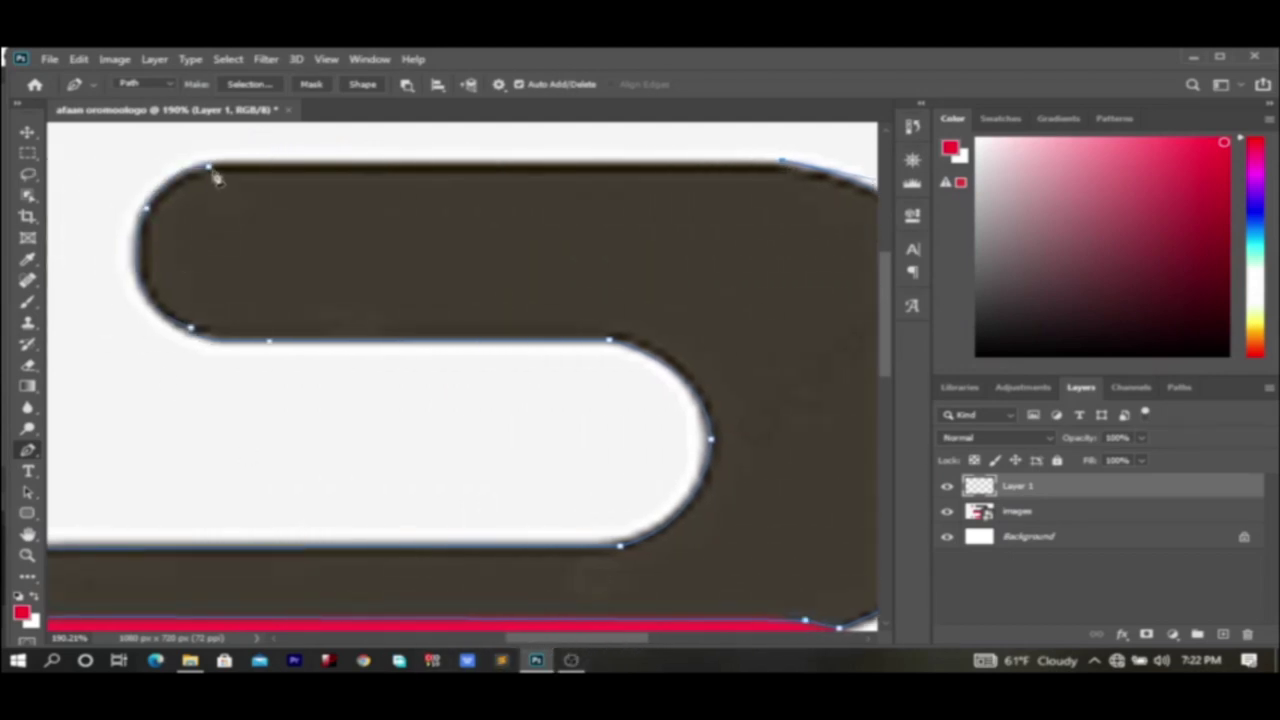
right_click(312, 288)
left_click(410, 351)
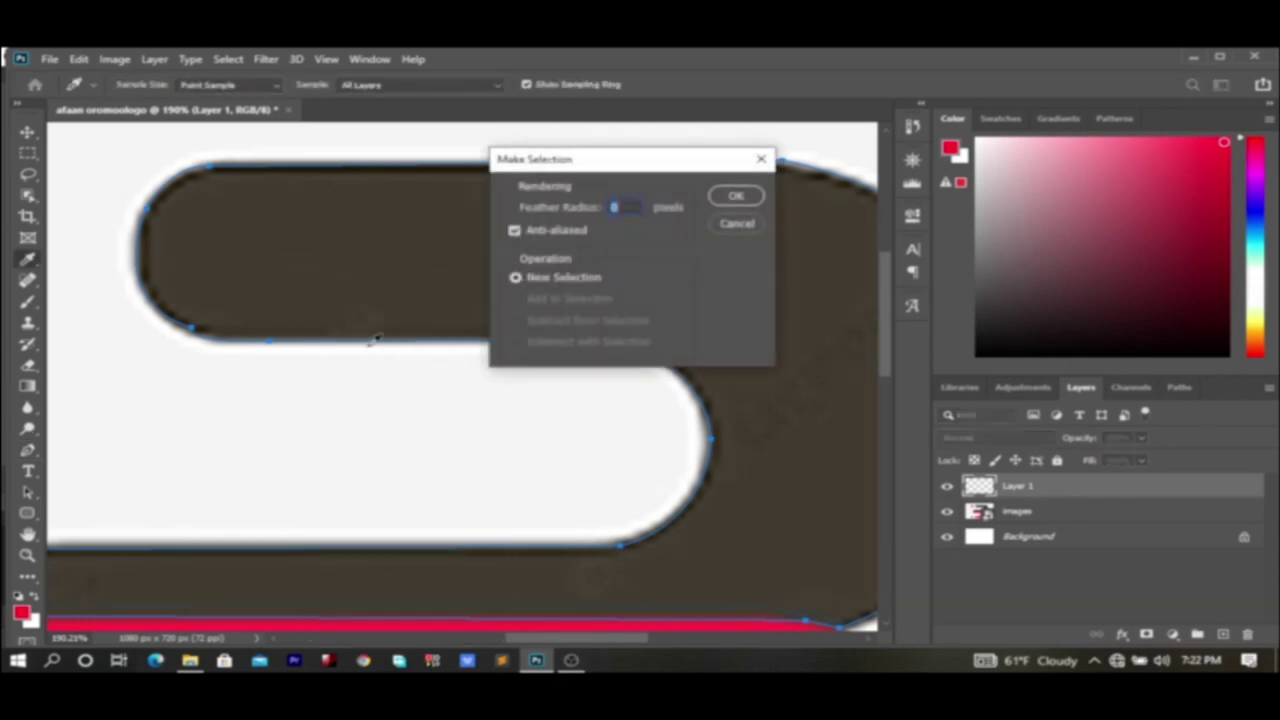
left_click(735, 196)
left_click(228, 59)
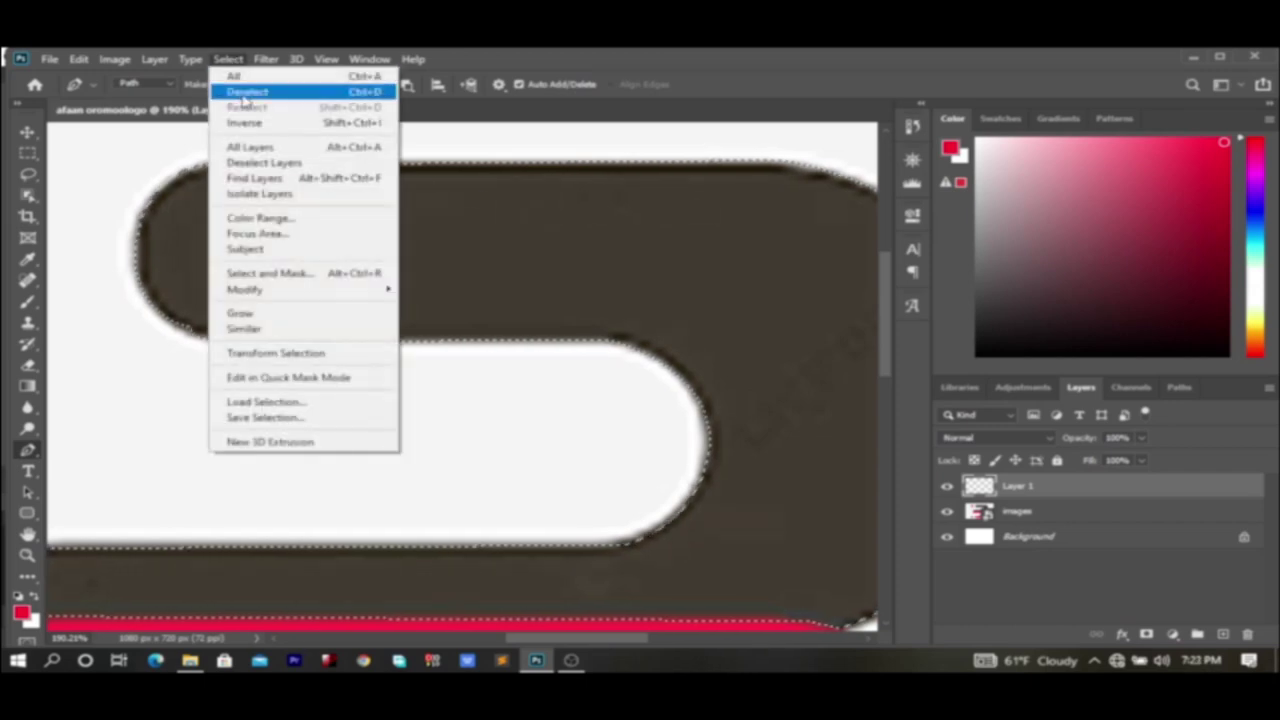
left_click(243, 122)
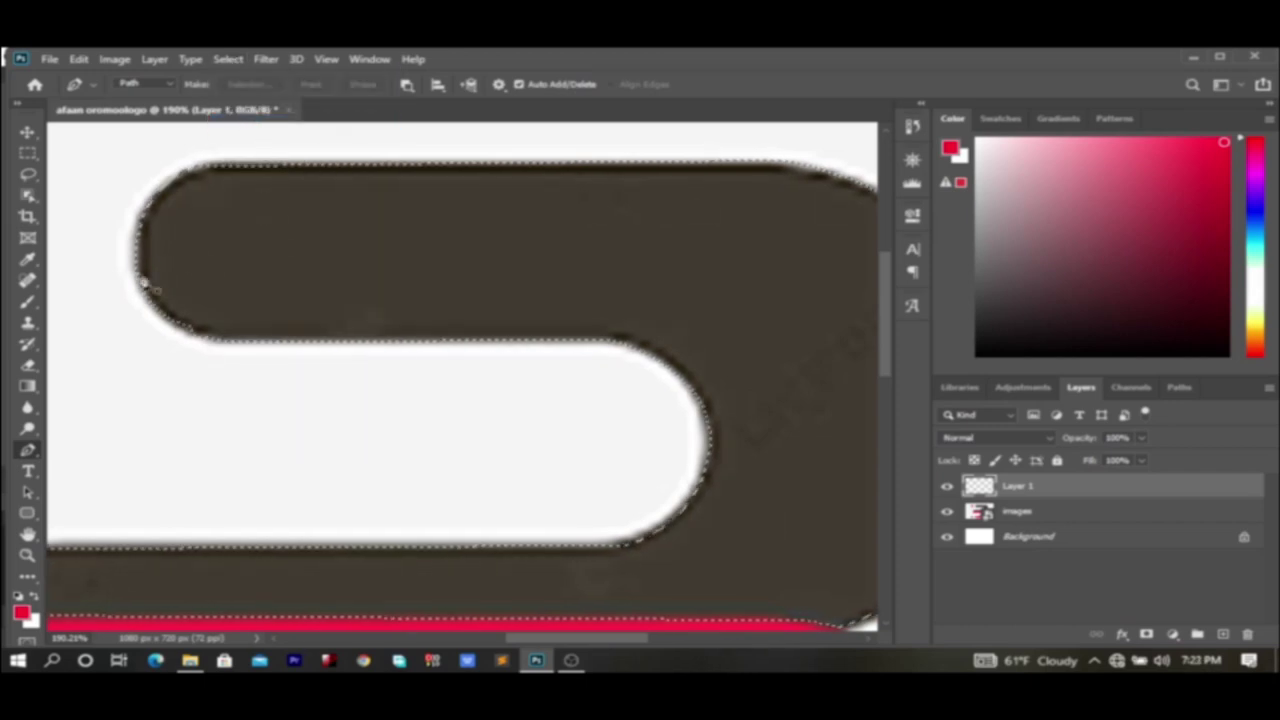
- Paint the selected dark shape with the Brush in colour #393334 and clear the selection
left_click(29, 306)
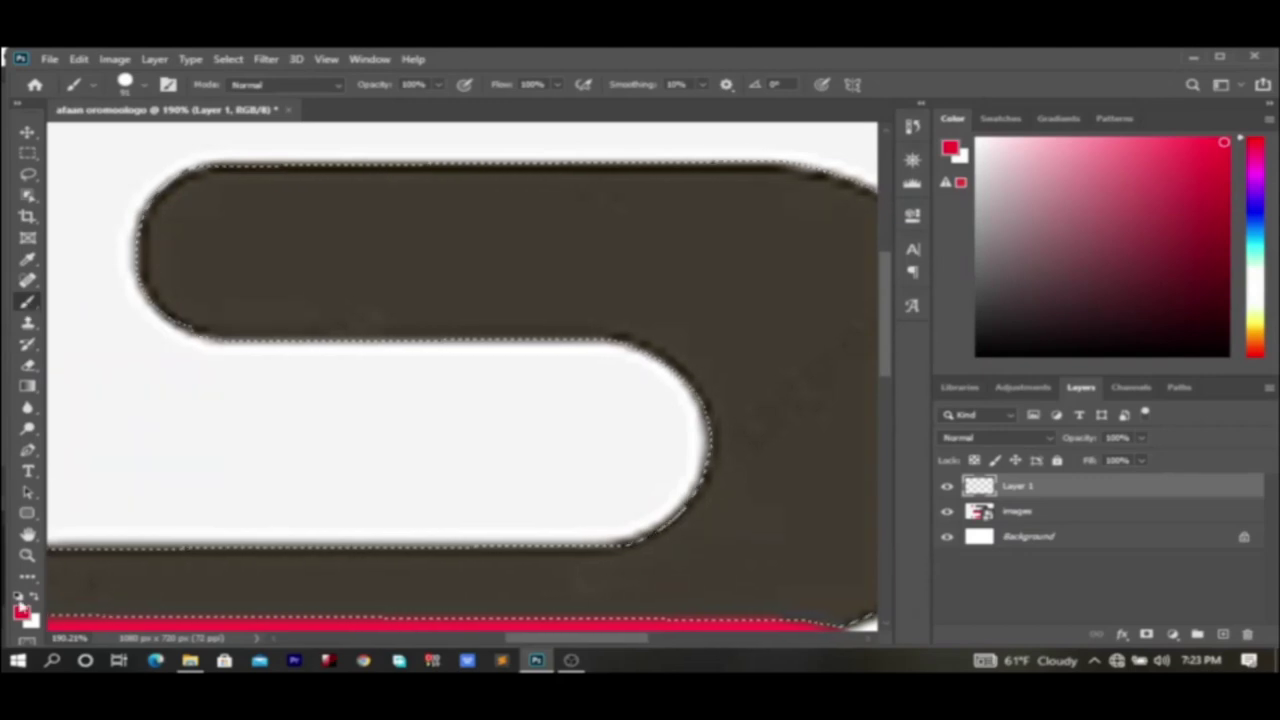
left_click(20, 610)
left_click(663, 341)
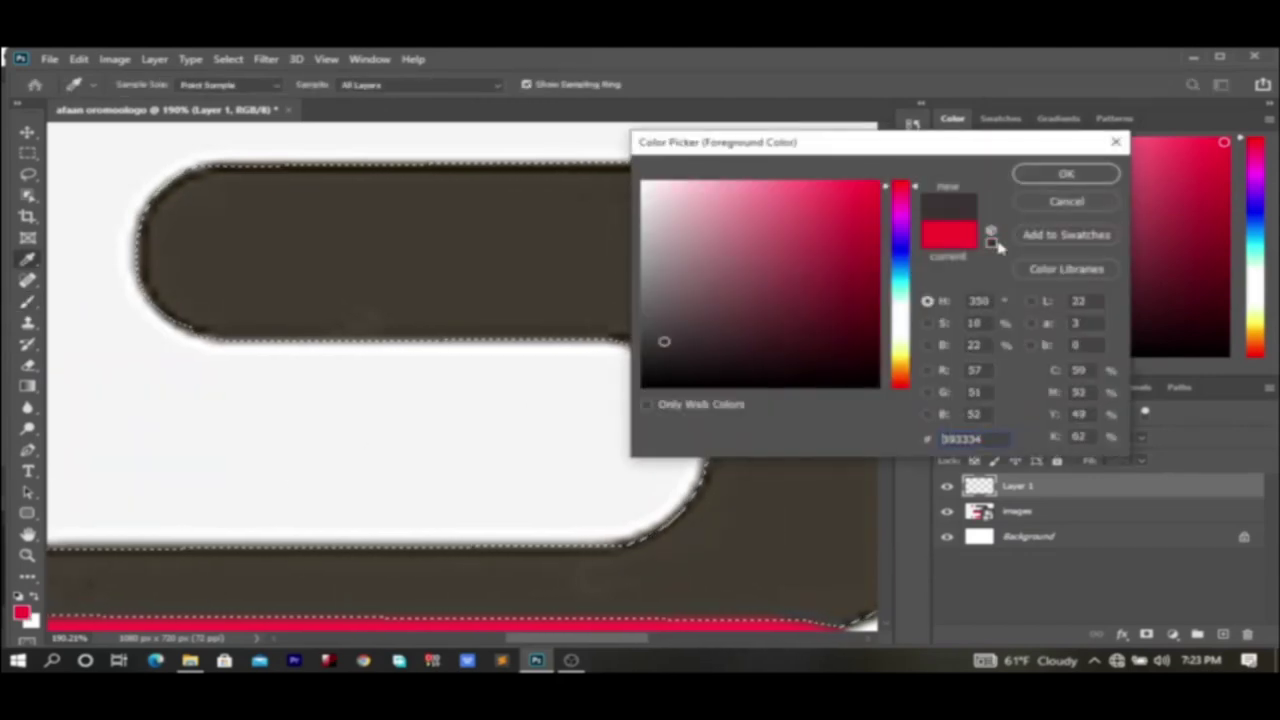
left_click(1066, 173)
mouse_move(700, 230)
left_mouse_down()
mouse_move(189, 200)
mouse_move(218, 277)
mouse_move(791, 214)
mouse_move(886, 651)
mouse_move(737, 529)
mouse_move(695, 681)
mouse_move(860, 585)
mouse_move(114, 612)
mouse_move(870, 615)
left_mouse_up()
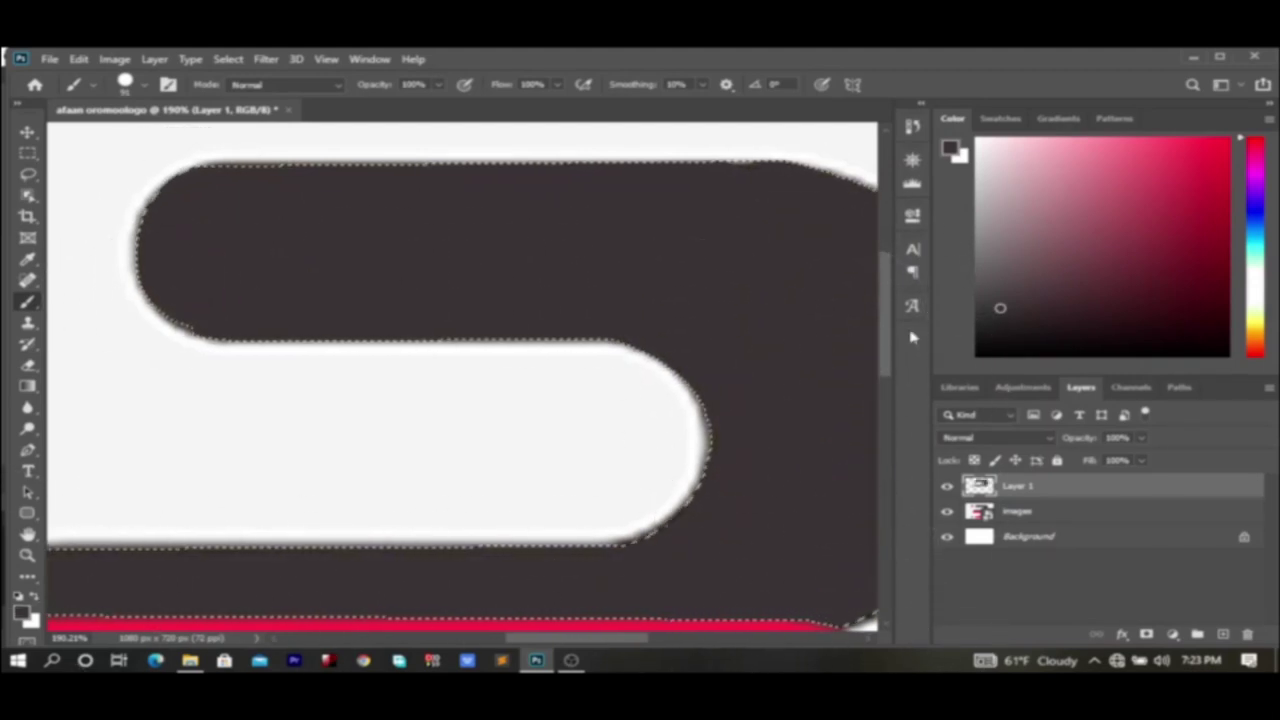
scroll(891, 350, "down", 3)
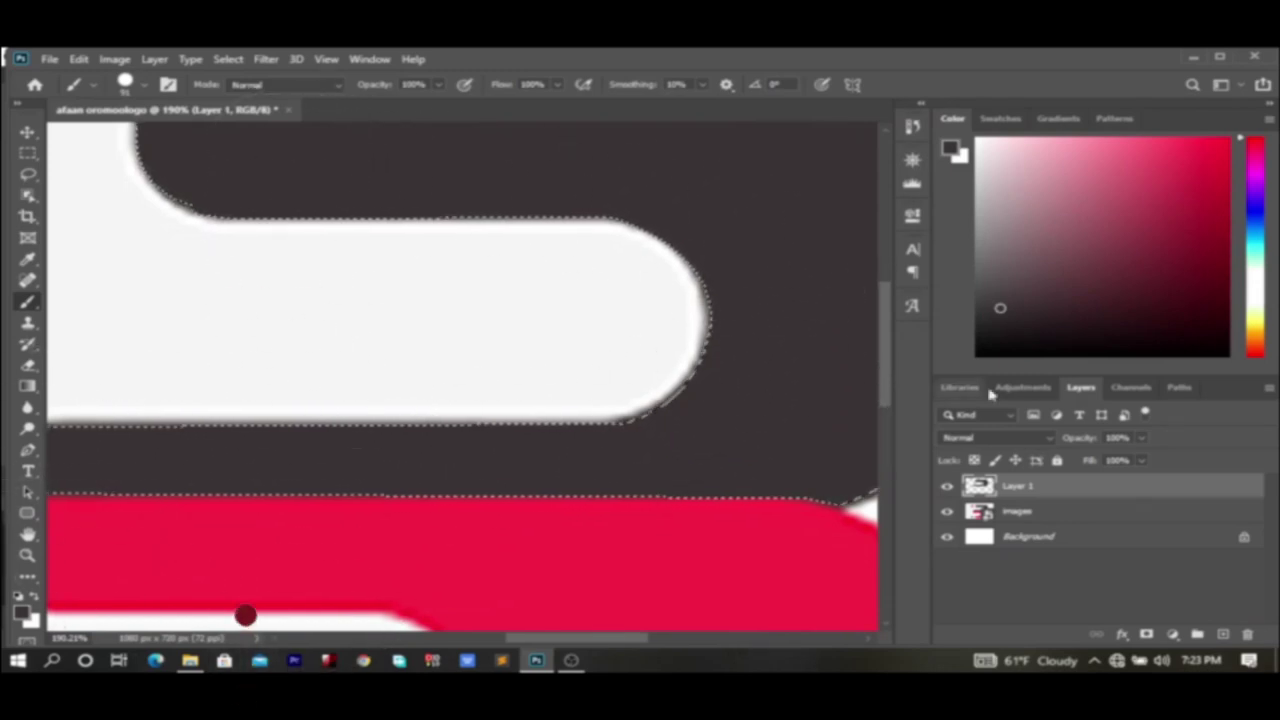
key("d")
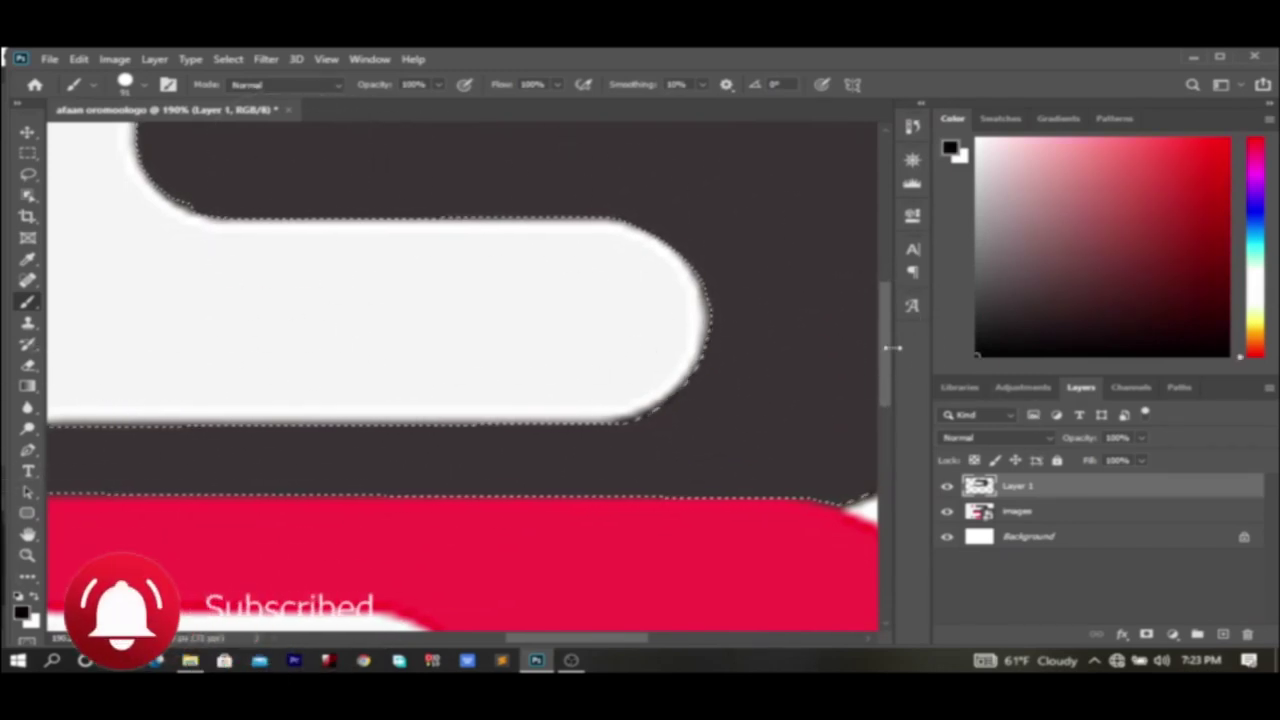
key("ctrl+d")
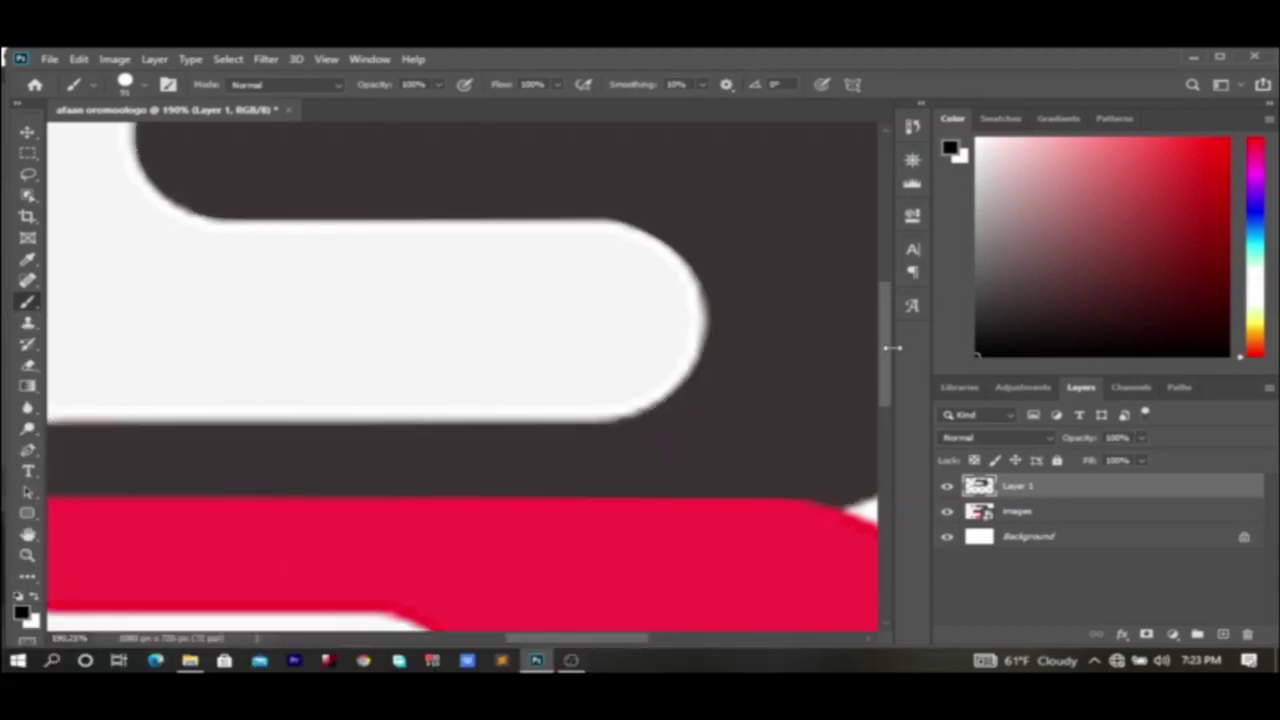
- Start a Pen tool path at the red dot's left edge and curve it up to the dot's top
scroll(886, 345, "up", 5)
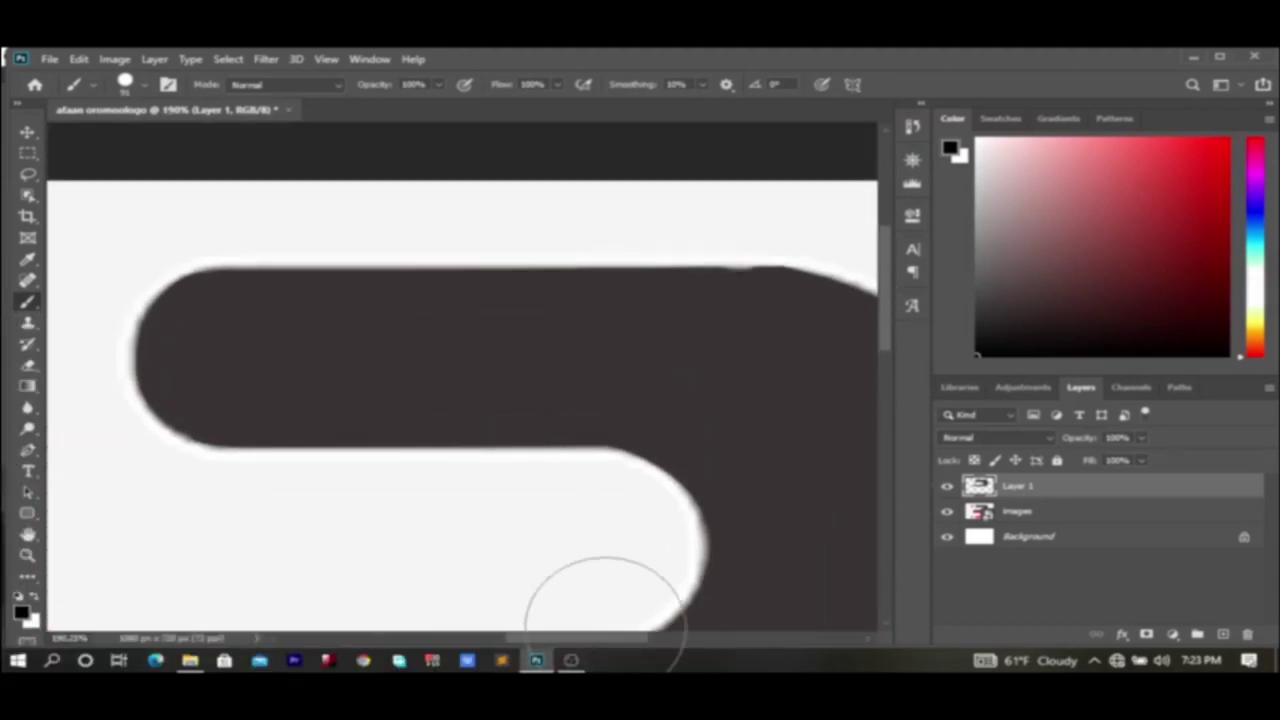
left_click_drag(606, 645, 521, 646)
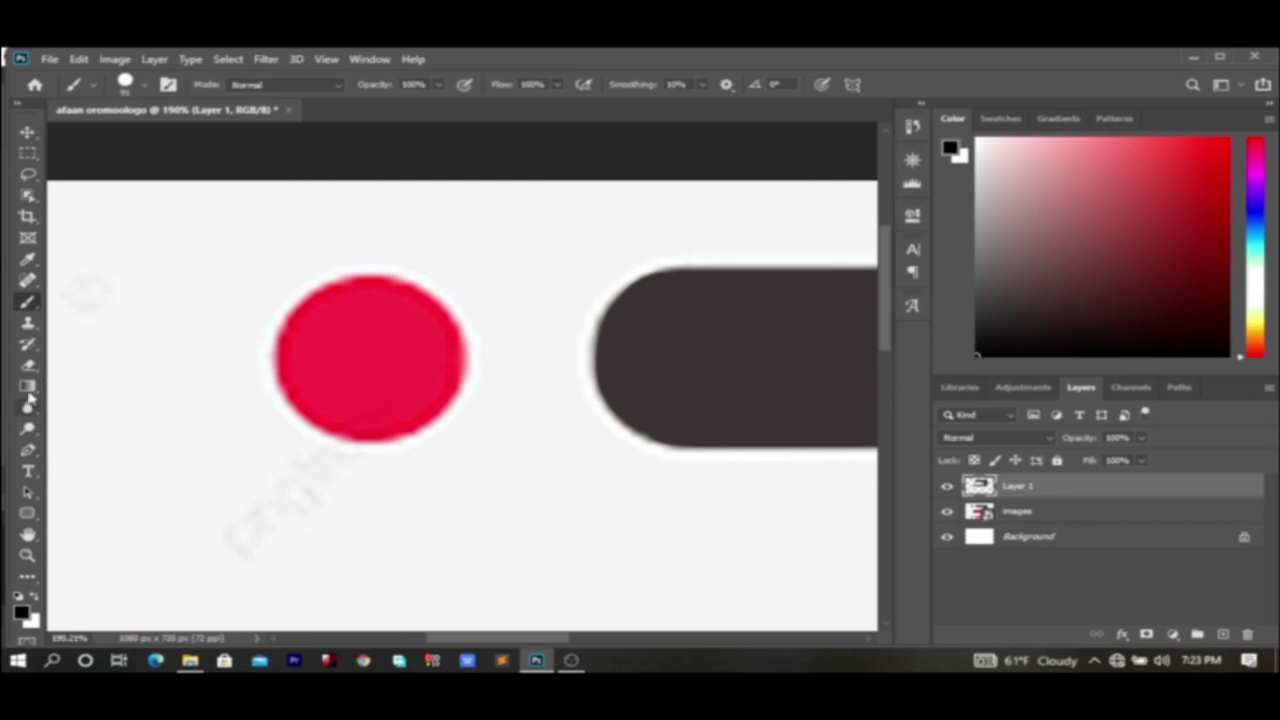
left_click(31, 454)
left_click(167, 455)
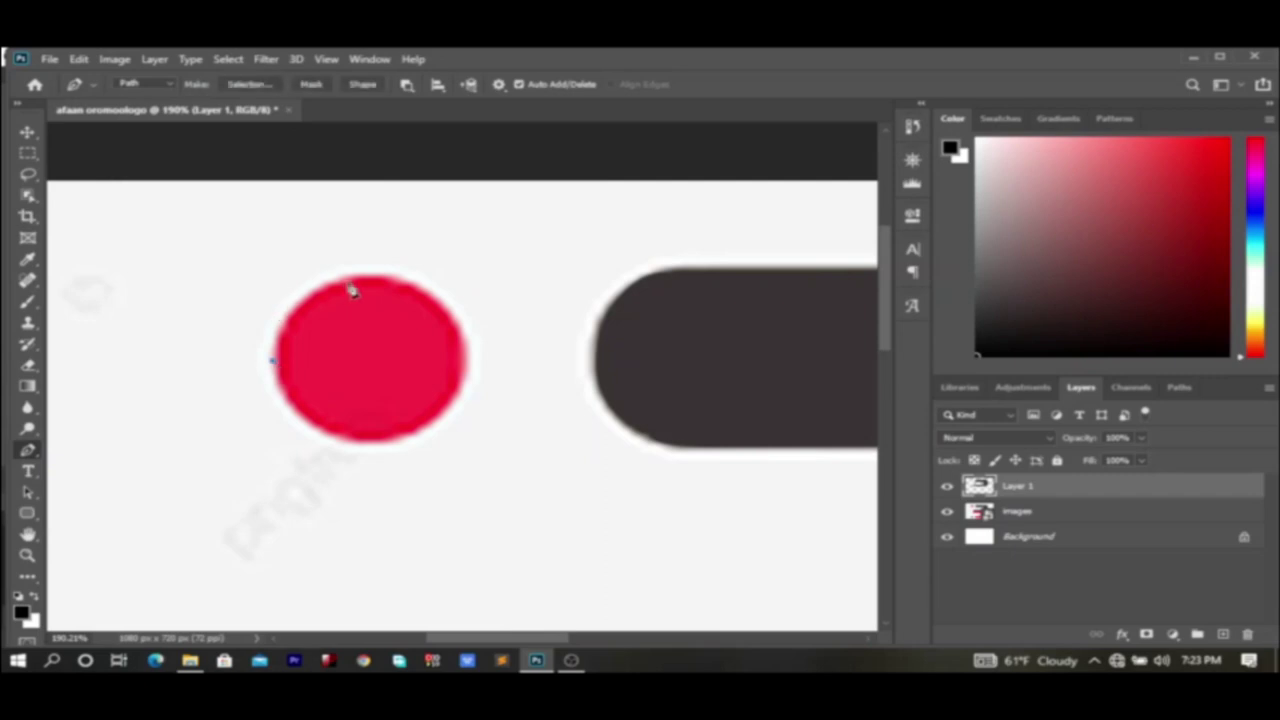
left_click_drag(368, 296, 432, 264)
- Continue the path around the red dot's right side and bottom and close it at the starting point
left_click_drag(448, 402, 392, 563)
key("ctrl+z")
left_click_drag(458, 407, 423, 545)
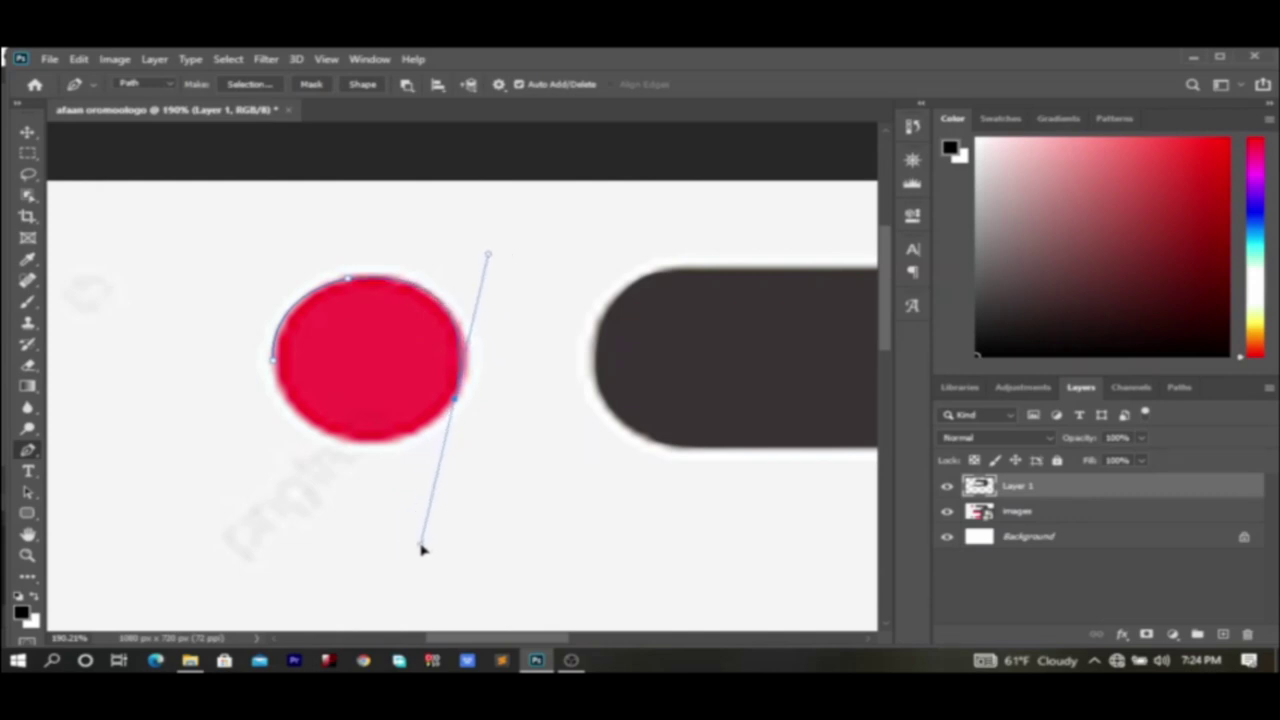
mouse_move(422, 548)
left_mouse_down()
mouse_move(394, 535)
mouse_move(409, 540)
left_mouse_up()
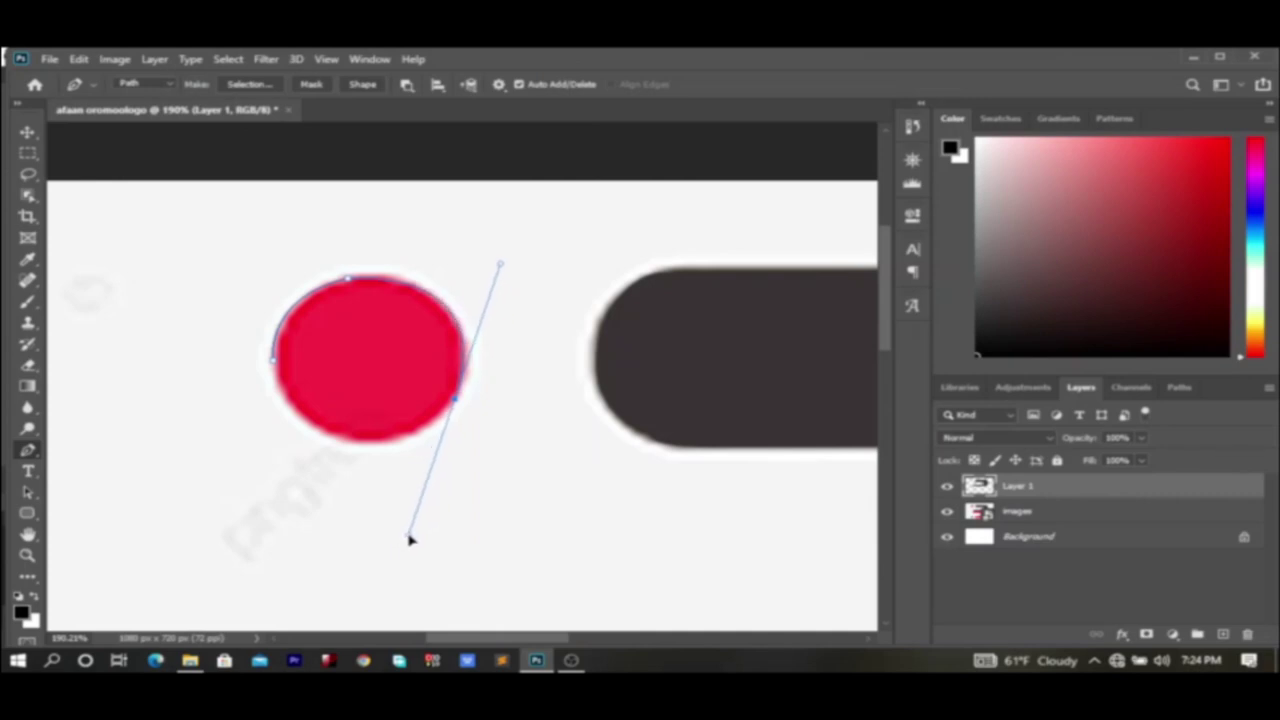
left_click(455, 400, "alt")
left_click_drag(360, 442, 300, 428)
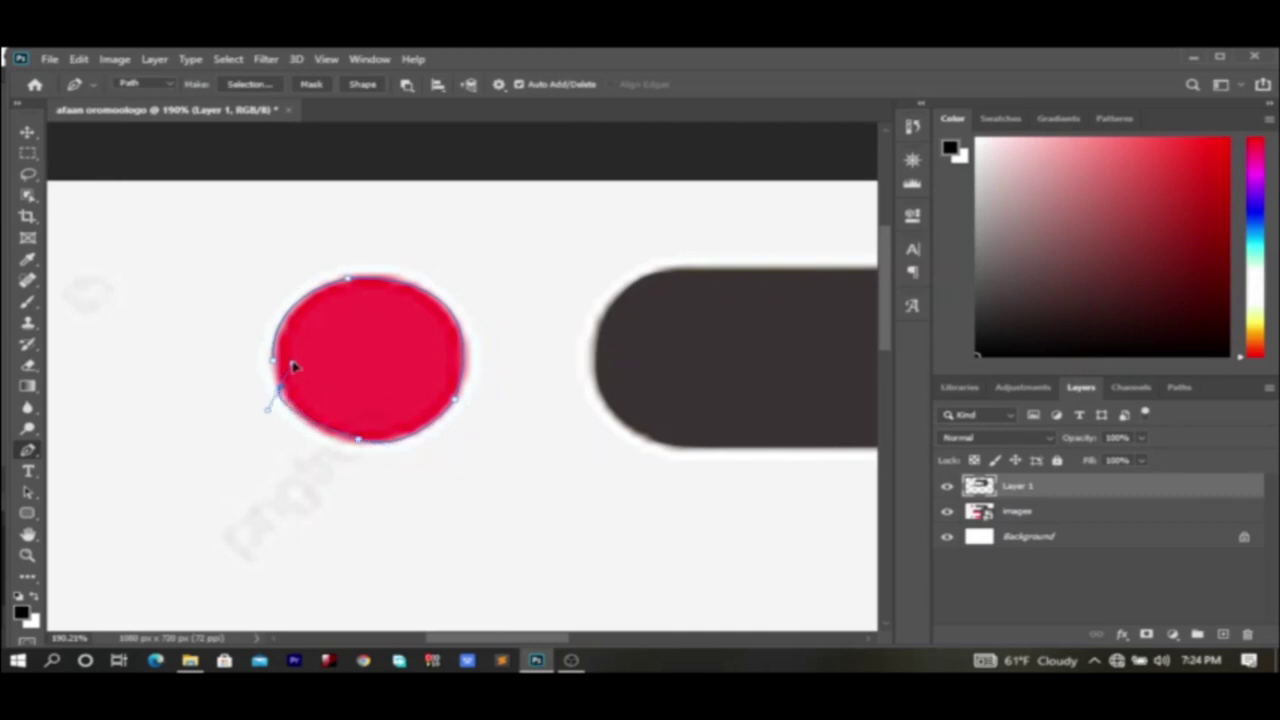
left_click_drag(274, 359, 265, 353)
- Make a selection from the red dot's path and invert it so the dot's interior is selected
right_click(378, 390)
left_click(448, 353)
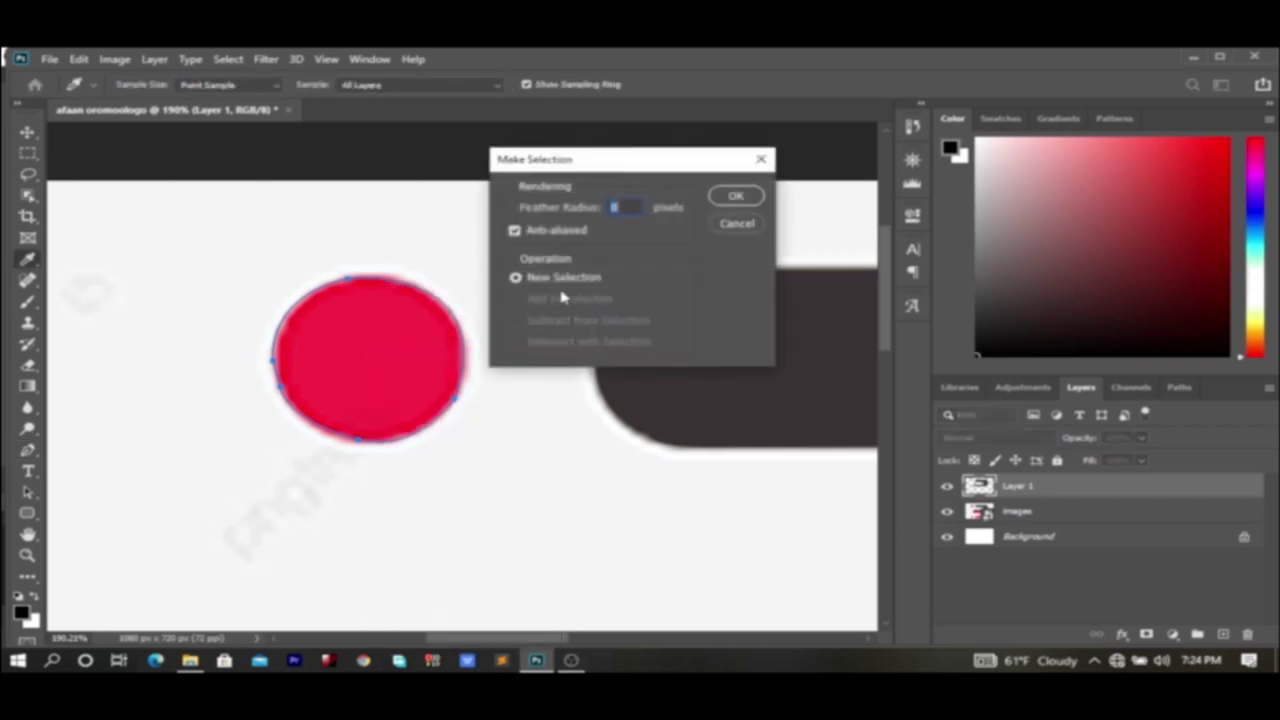
left_click(733, 197)
left_click(228, 59)
left_click(266, 124)
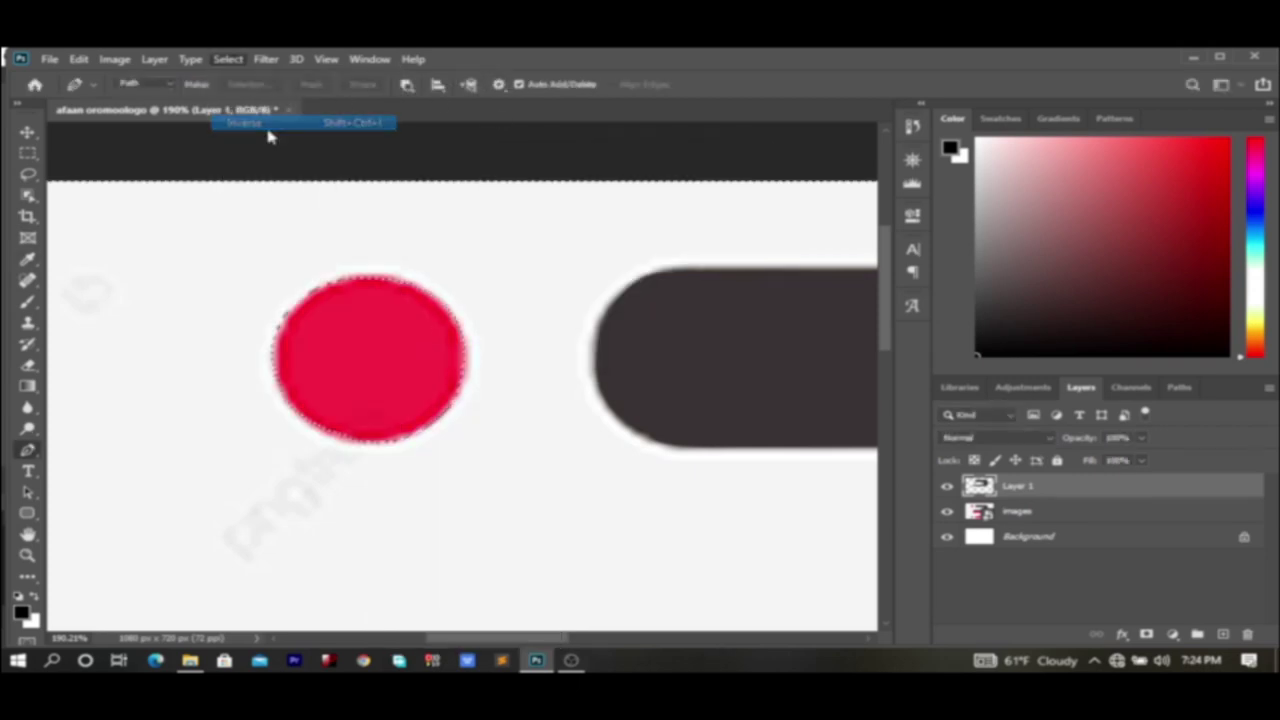
- Choose a bright red foreground colour and paint the selected dot with the Brush
left_click(27, 301)
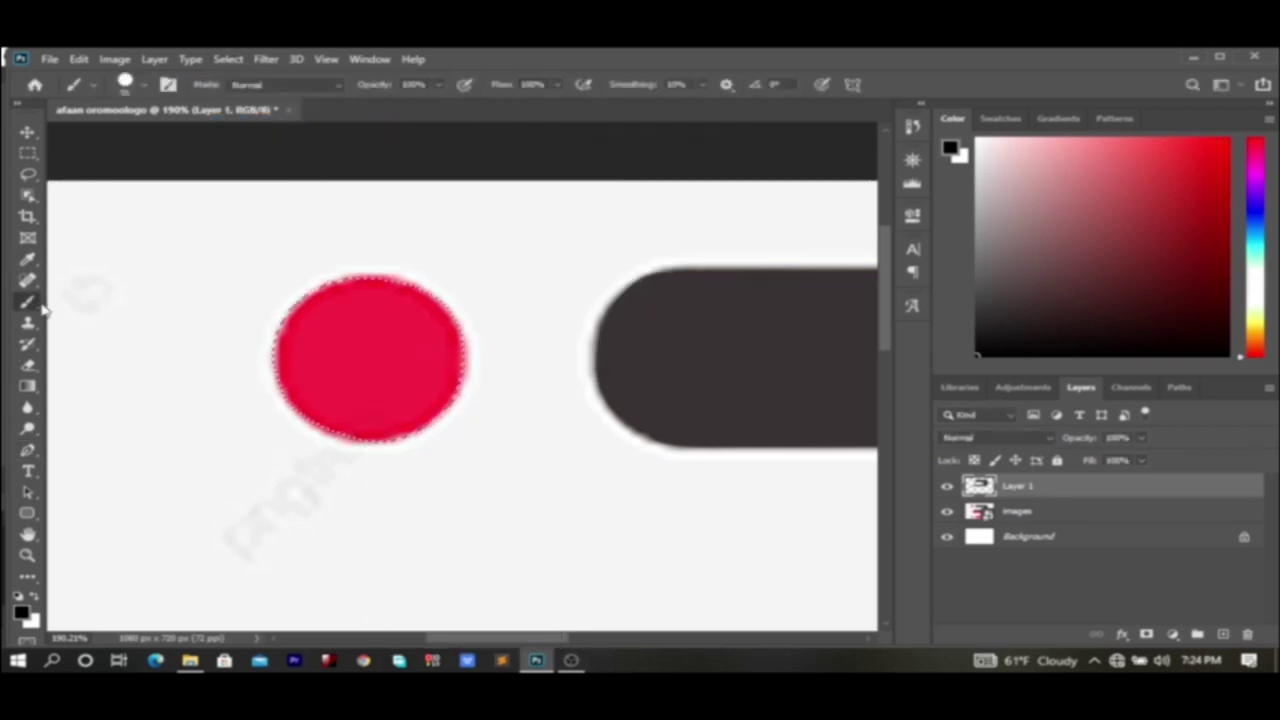
left_click(20, 606)
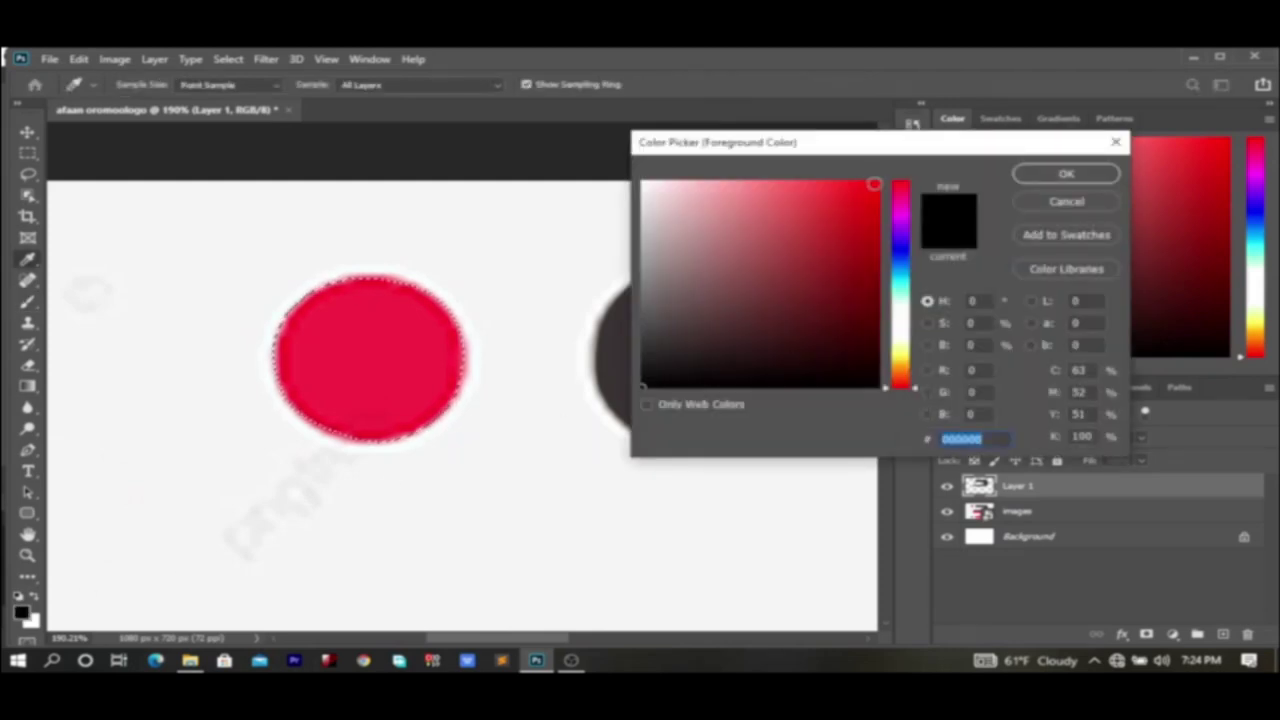
left_click(874, 184)
left_click(1066, 173)
mouse_move(371, 357)
left_mouse_down()
mouse_move(361, 324)
mouse_move(424, 386)
mouse_move(286, 349)
left_mouse_up()
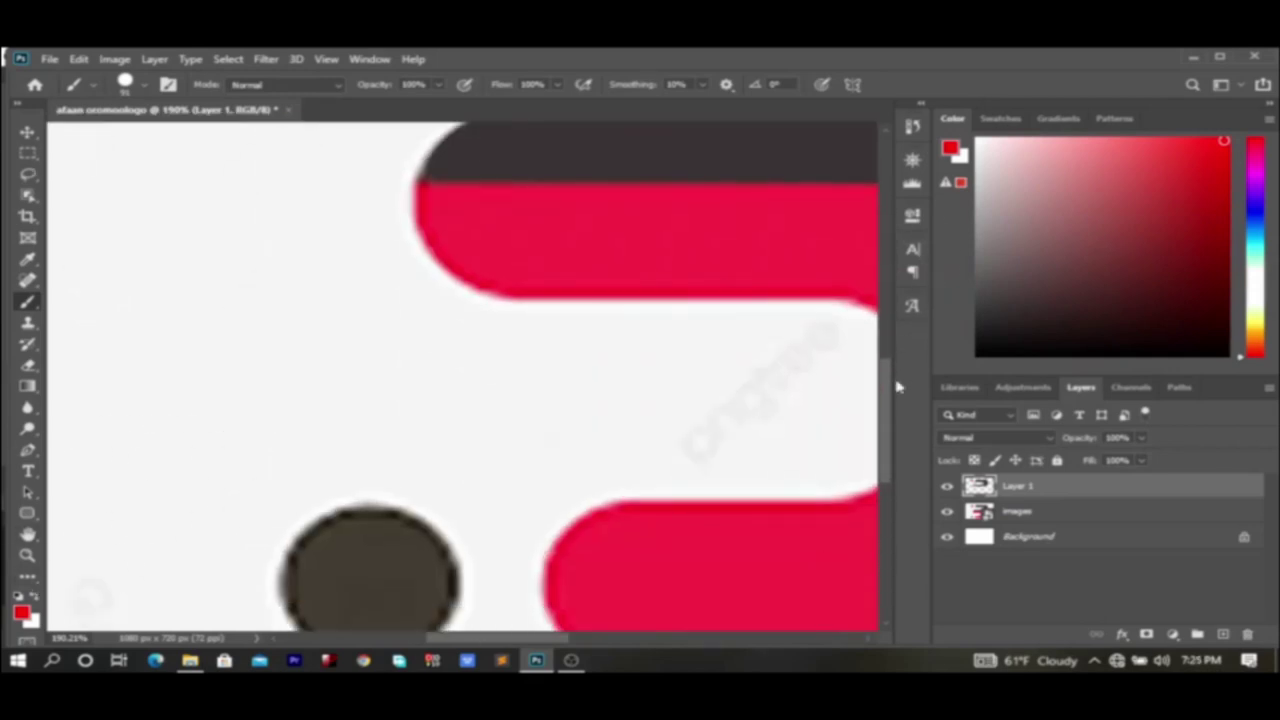
- Start a Pen tool path at the left end of the large red shape's upper edge and run it straight to the right-hand curve
scroll(897, 386, "up", 2)
left_click(27, 450)
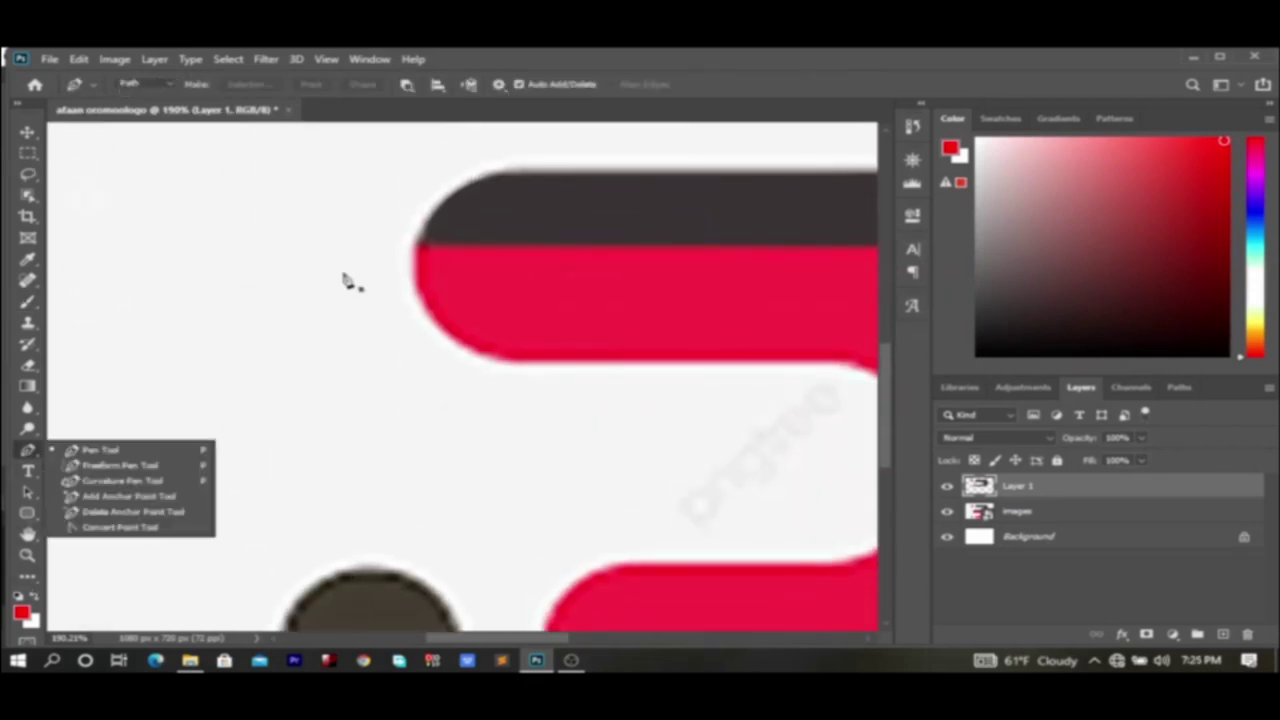
left_click(425, 242)
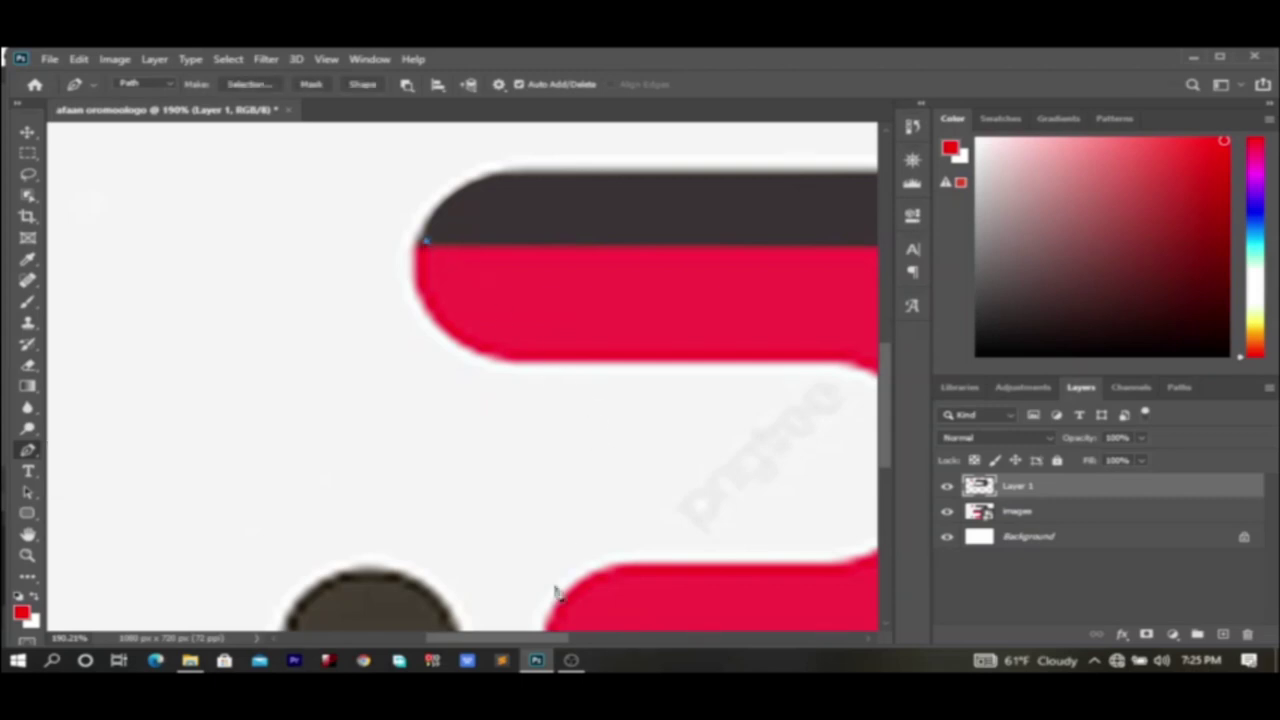
left_click_drag(528, 638, 648, 647)
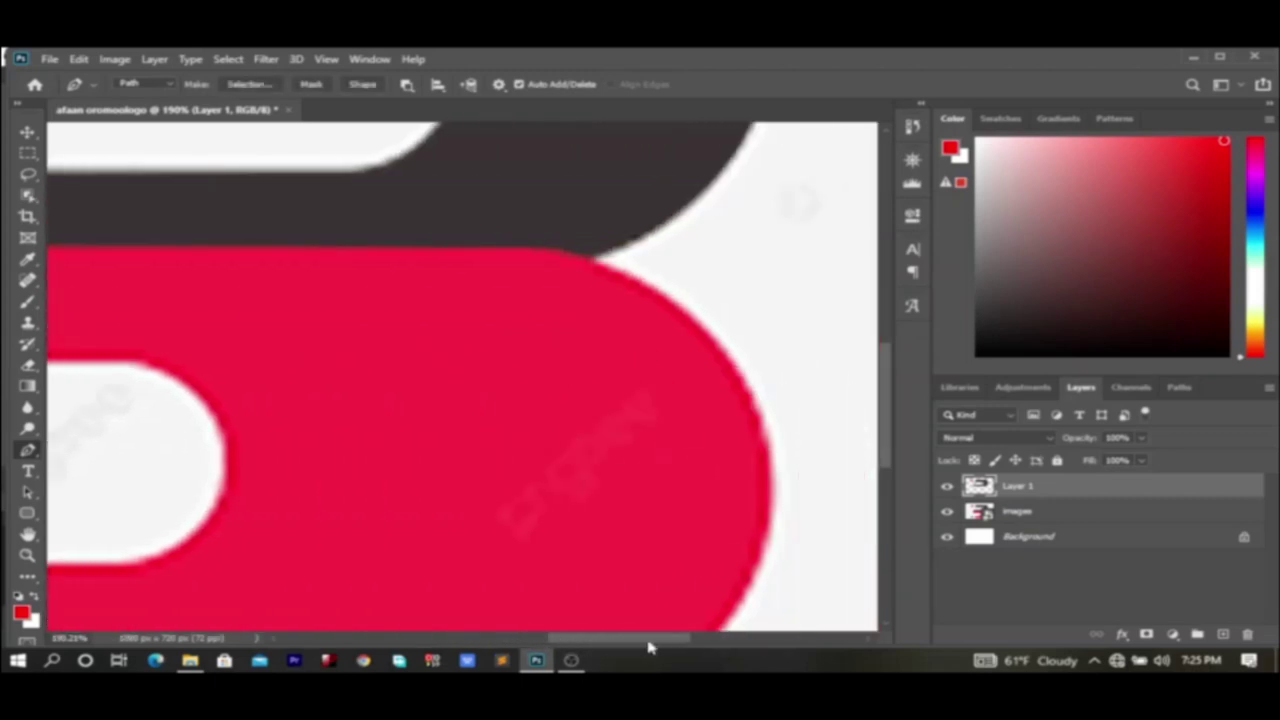
left_click(557, 250)
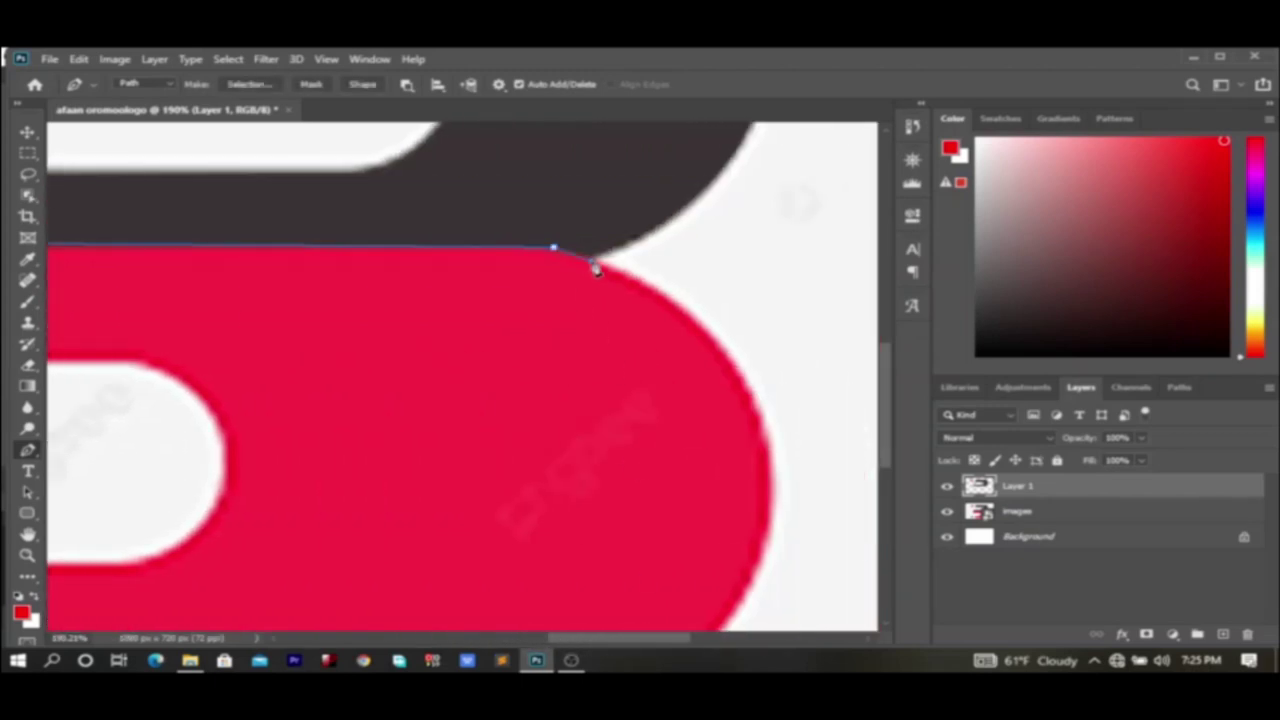
- Curve the path around the red shape's rounded right side down to its bottom edge
left_click_drag(753, 392, 797, 491)
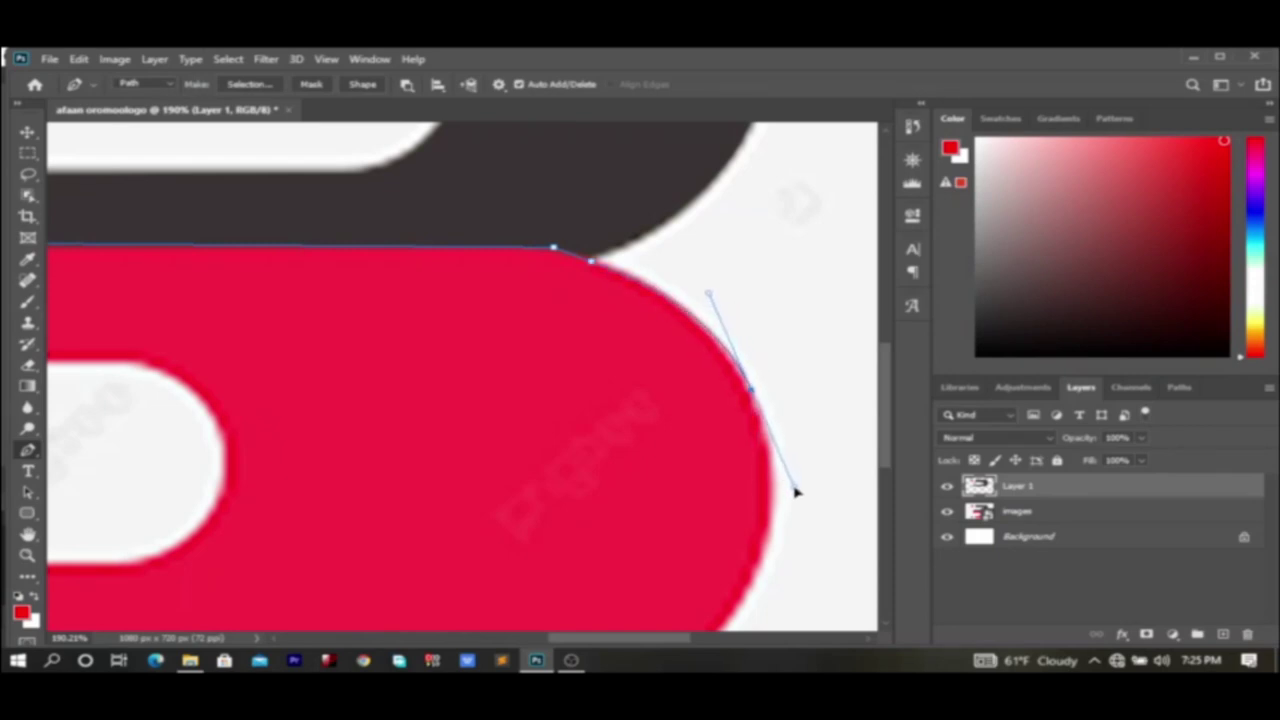
left_click(753, 393, "alt")
scroll(760, 420, "down", 3)
left_click_drag(737, 446, 658, 566)
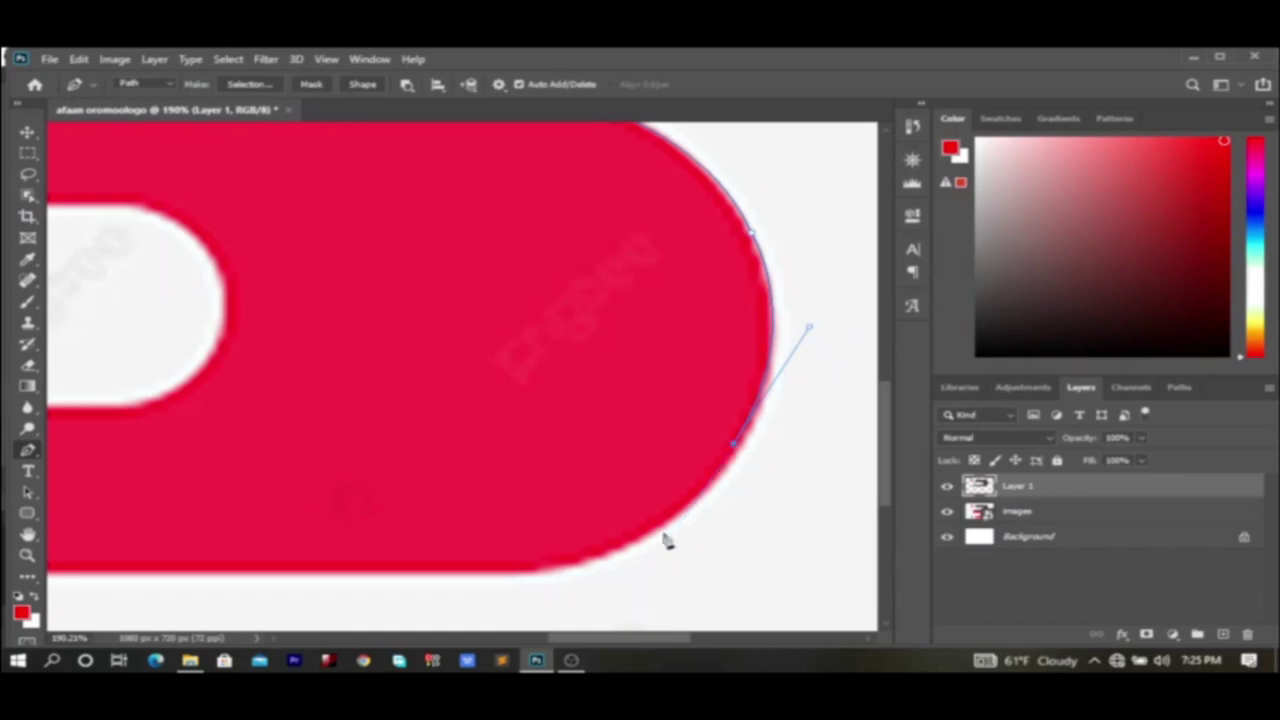
left_click_drag(533, 578, 382, 584)
left_click(532, 577)
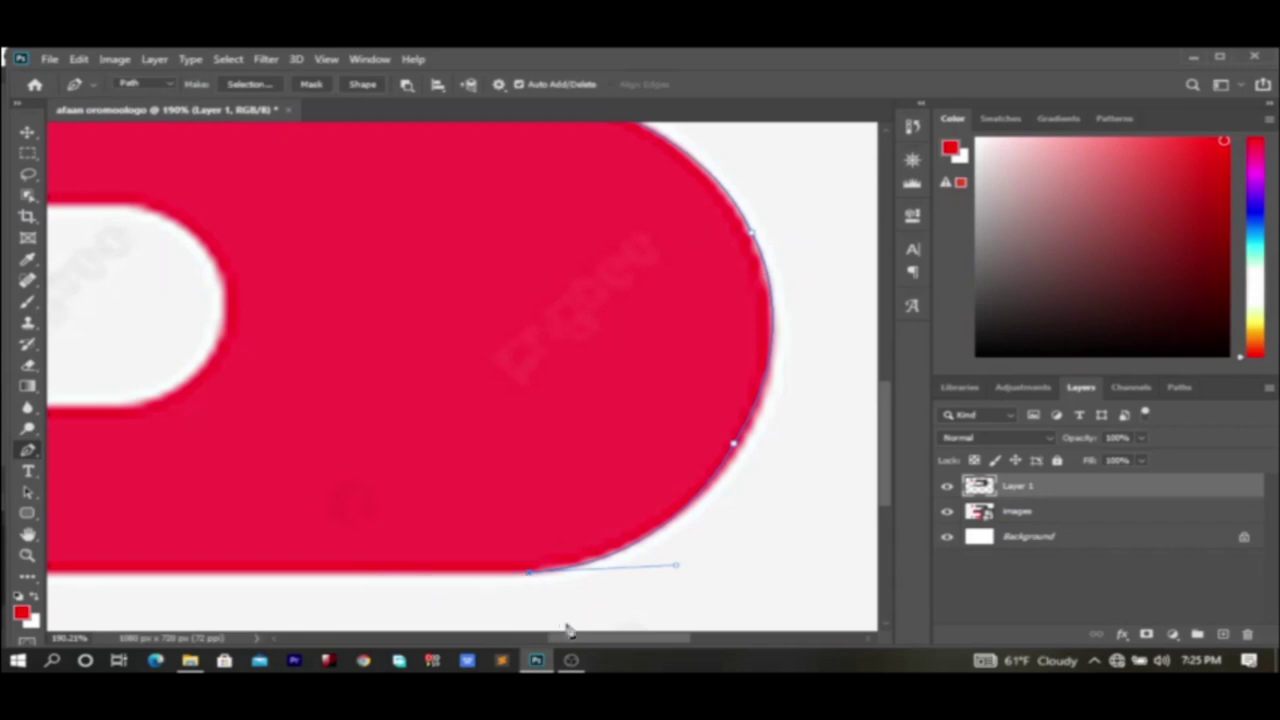
- Continue the path straight along the red shape's bottom edge and around its rounded lower-left end
left_click_drag(583, 643, 525, 643)
left_click(245, 578)
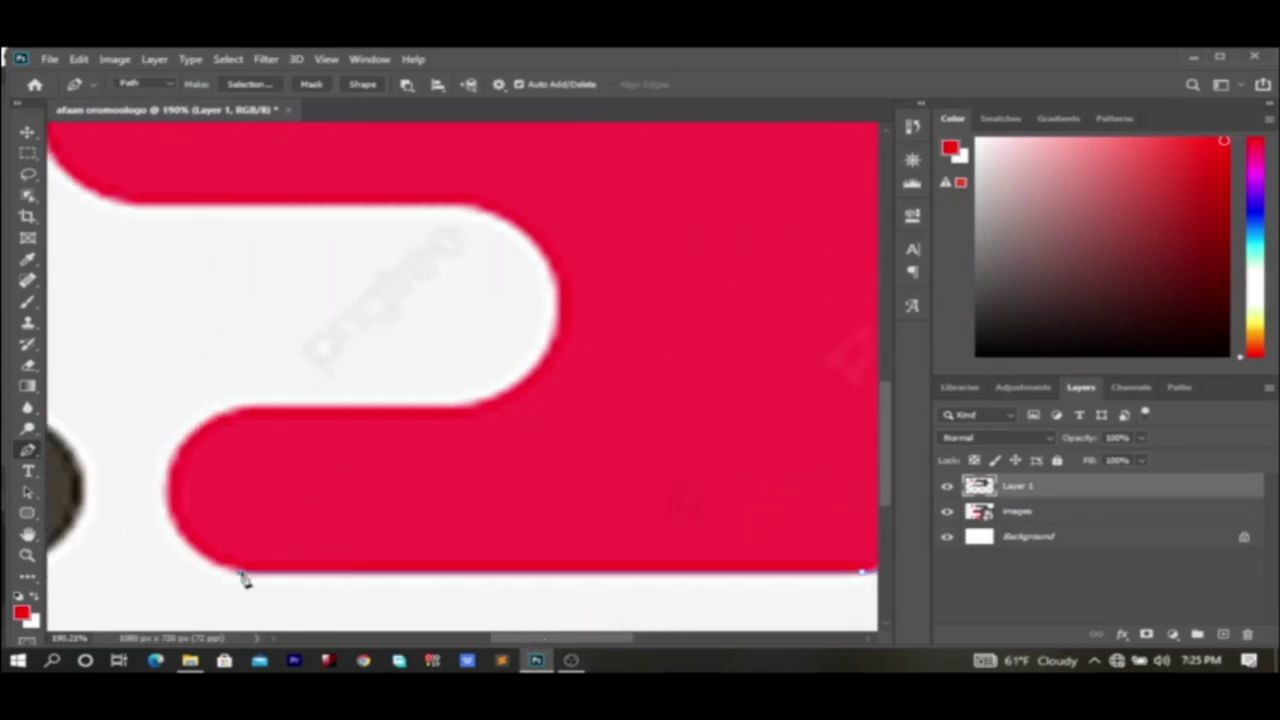
left_click_drag(185, 475, 145, 392)
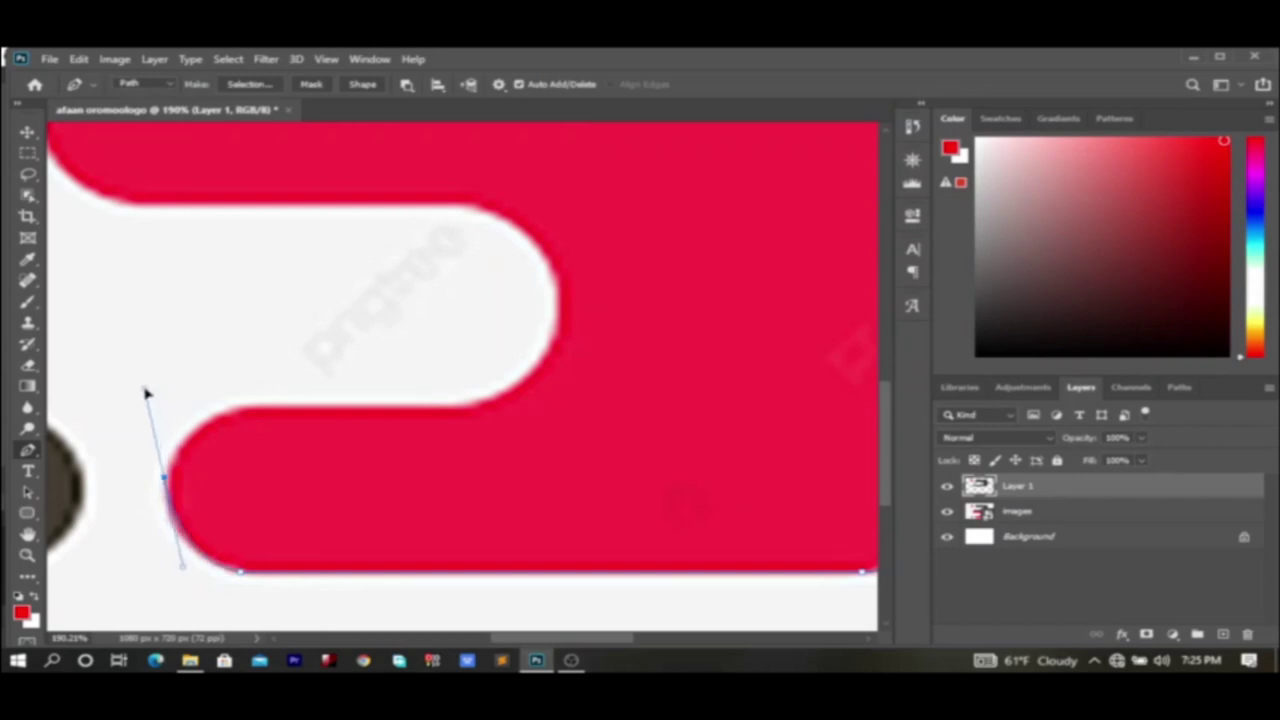
left_click(166, 482, "alt")
left_click_drag(234, 409, 287, 391)
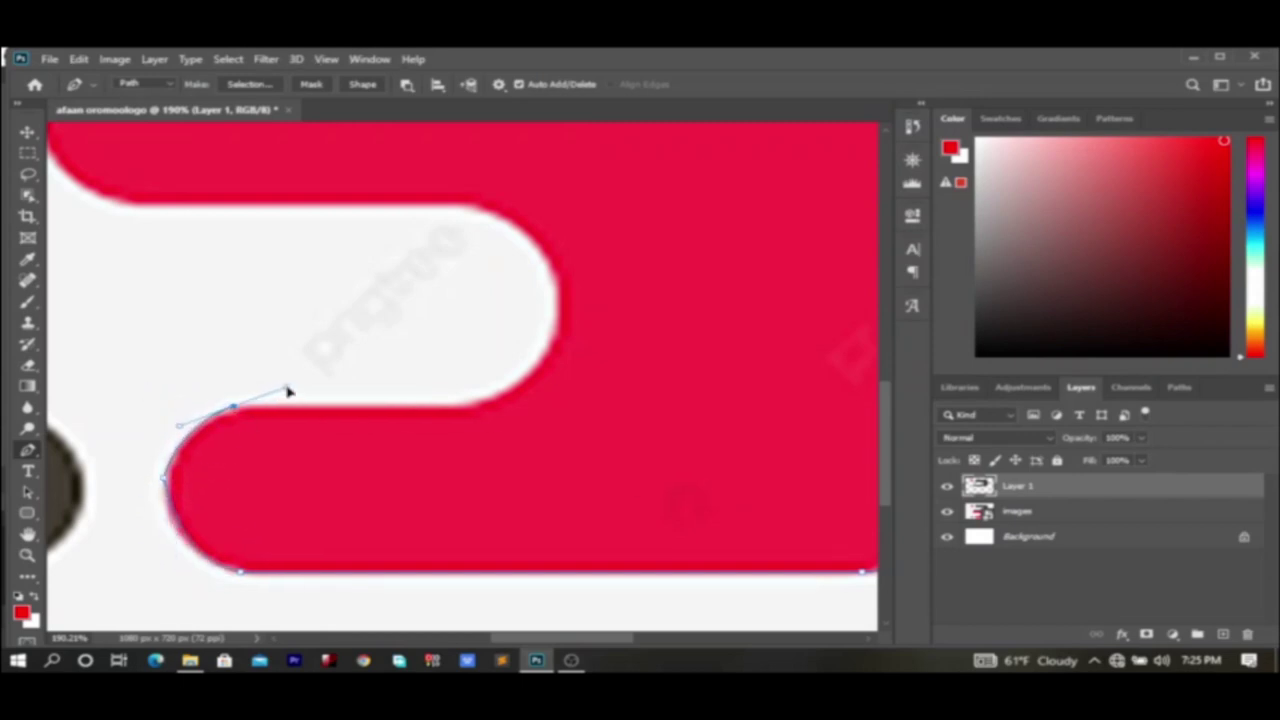
left_click(235, 411, "alt")
left_click_drag(557, 296, 516, 212)
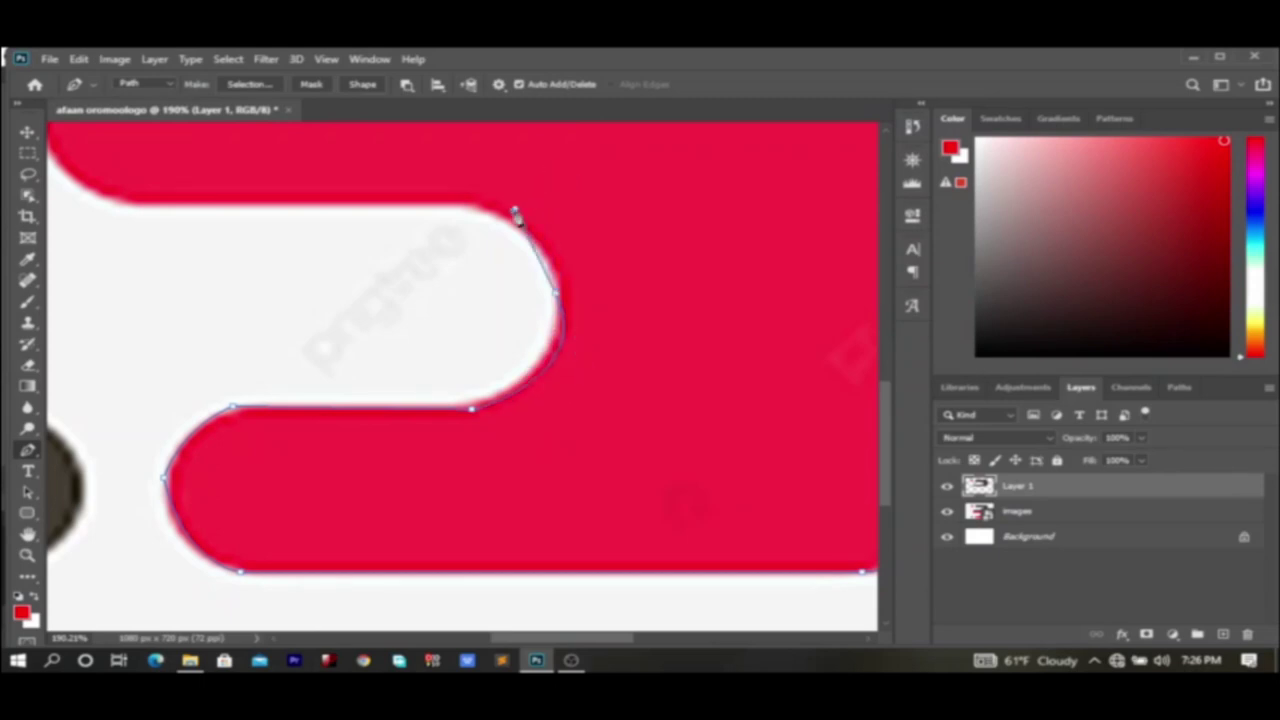
key("ctrl+z")
left_click_drag(559, 304, 536, 250)
left_click_drag(462, 208, 351, 206)
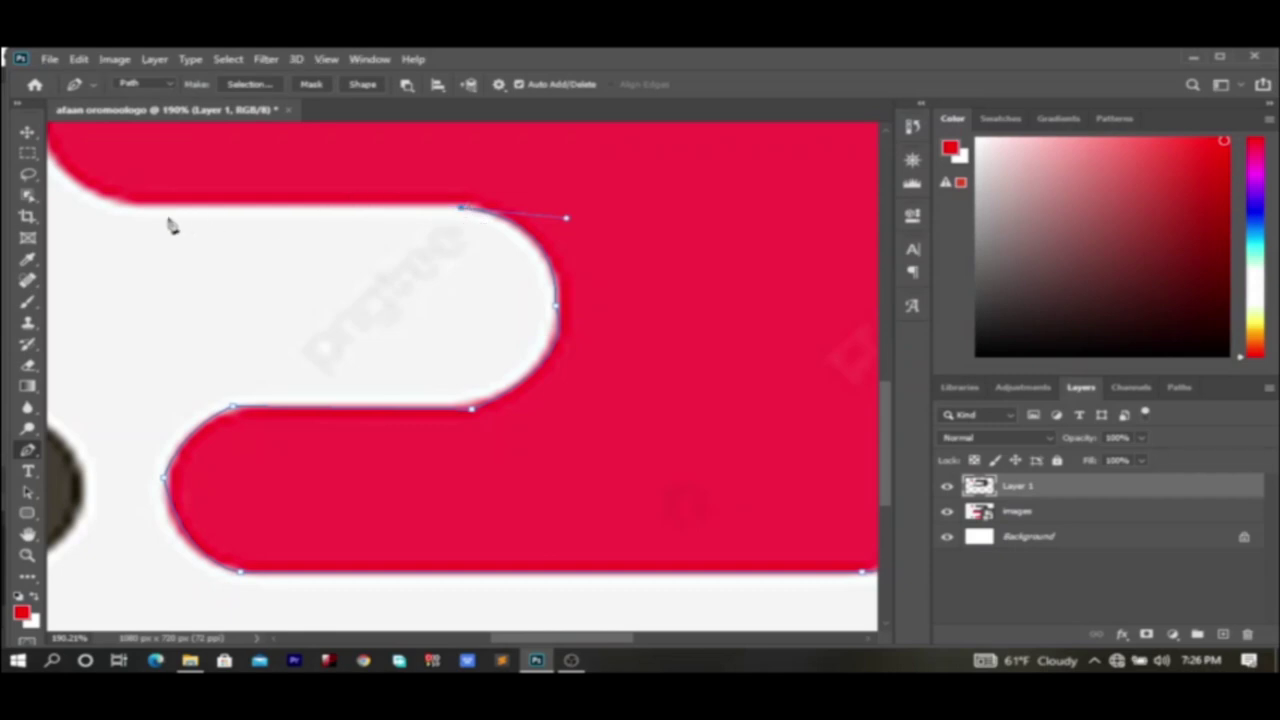
left_click(127, 207)
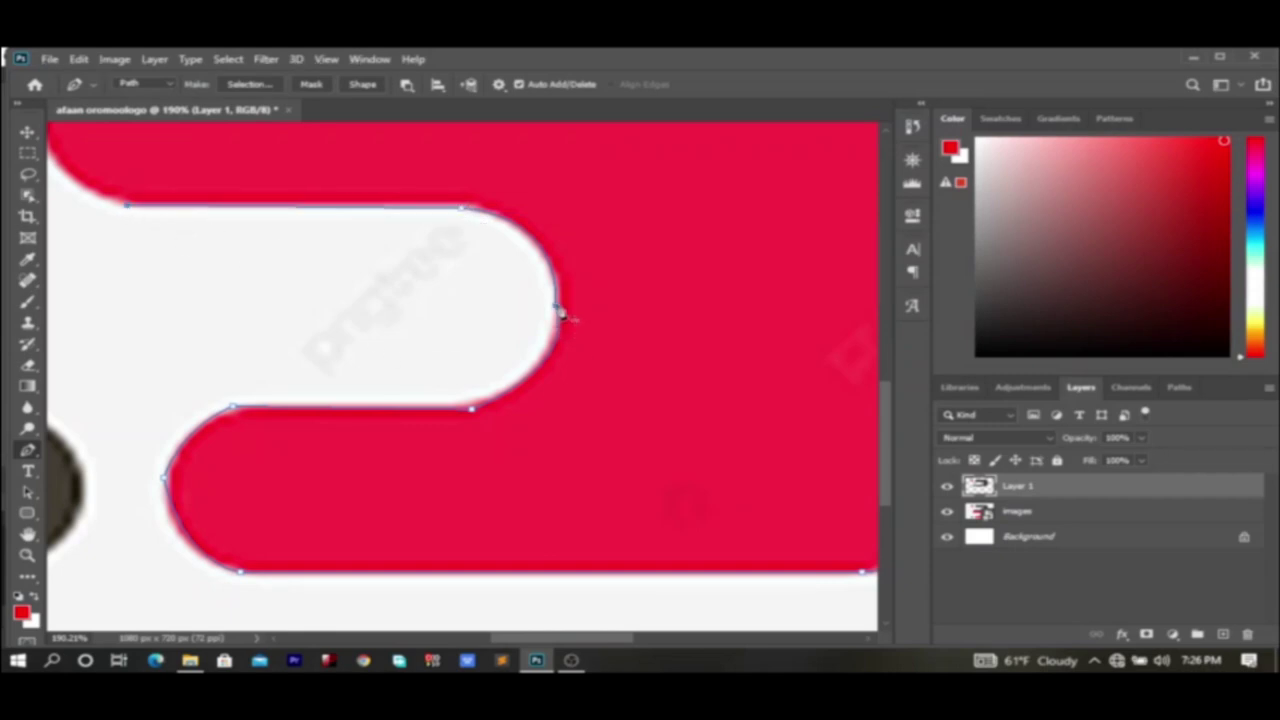
left_click_drag(560, 315, 562, 339)
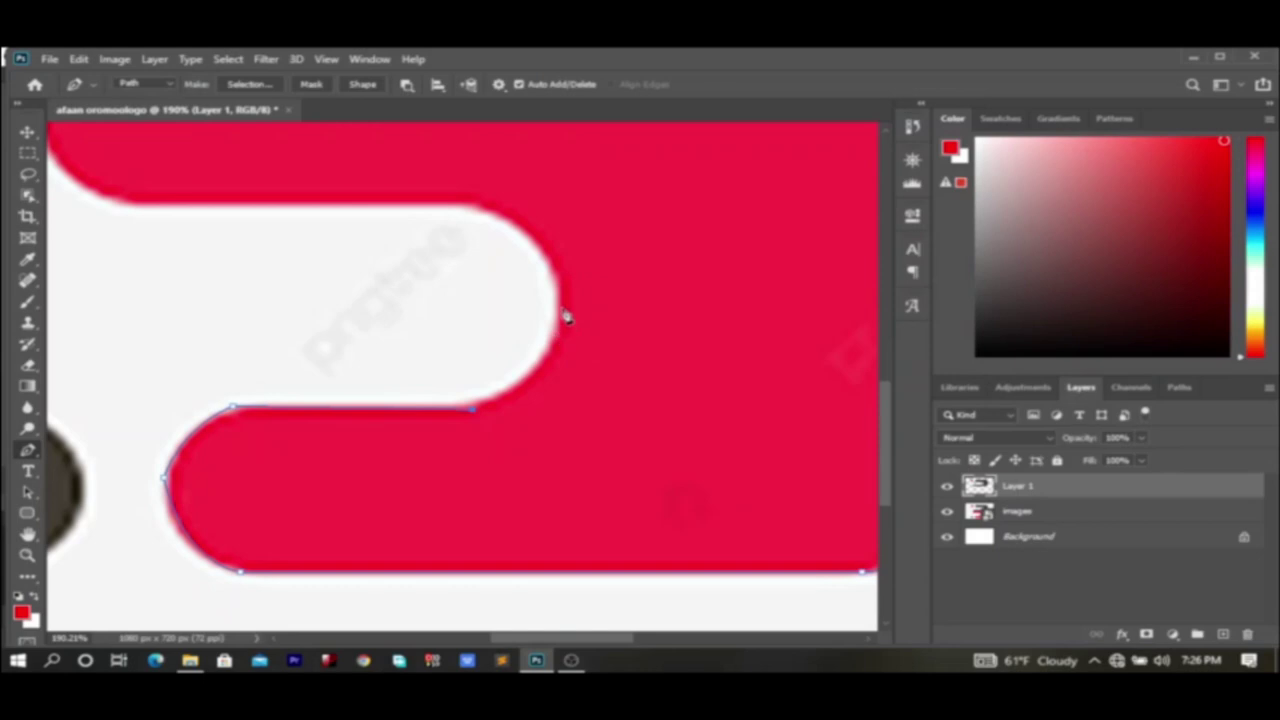
- Curve the path around the white notch's rounded end and run it back along the notch's upper edge
left_click_drag(563, 317, 548, 246)
left_click_drag(468, 204, 366, 162)
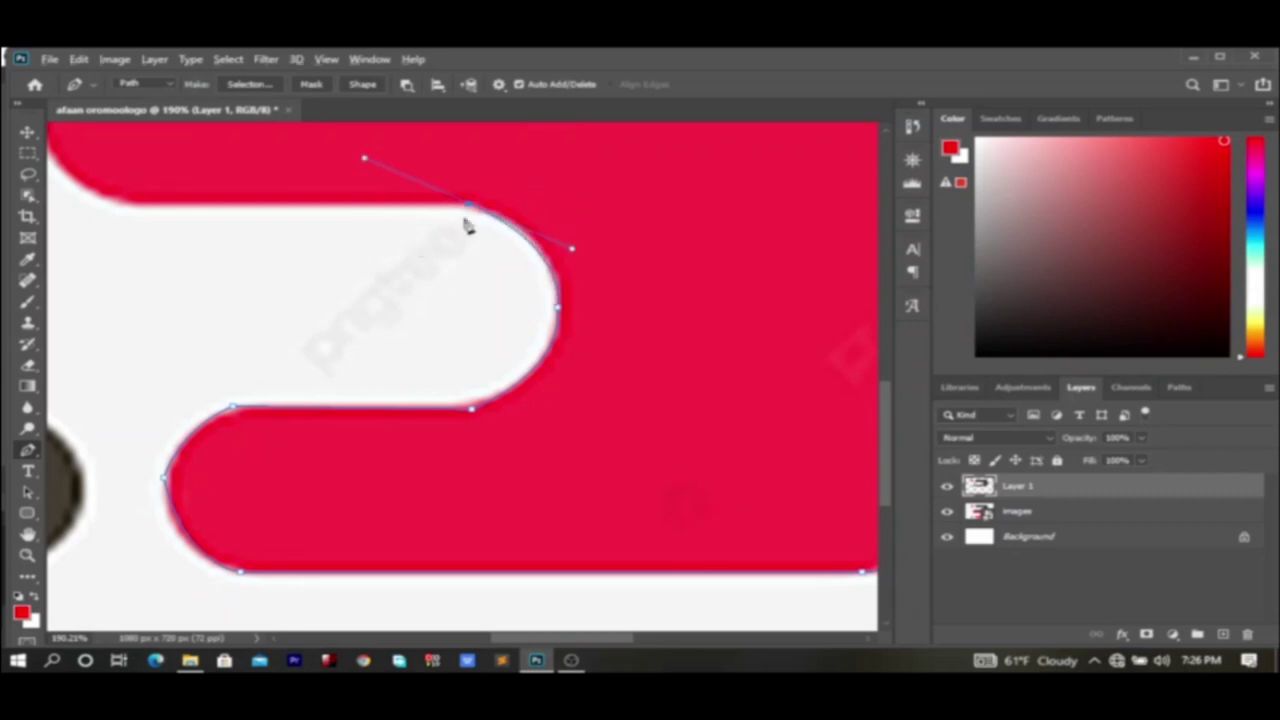
left_click(127, 207)
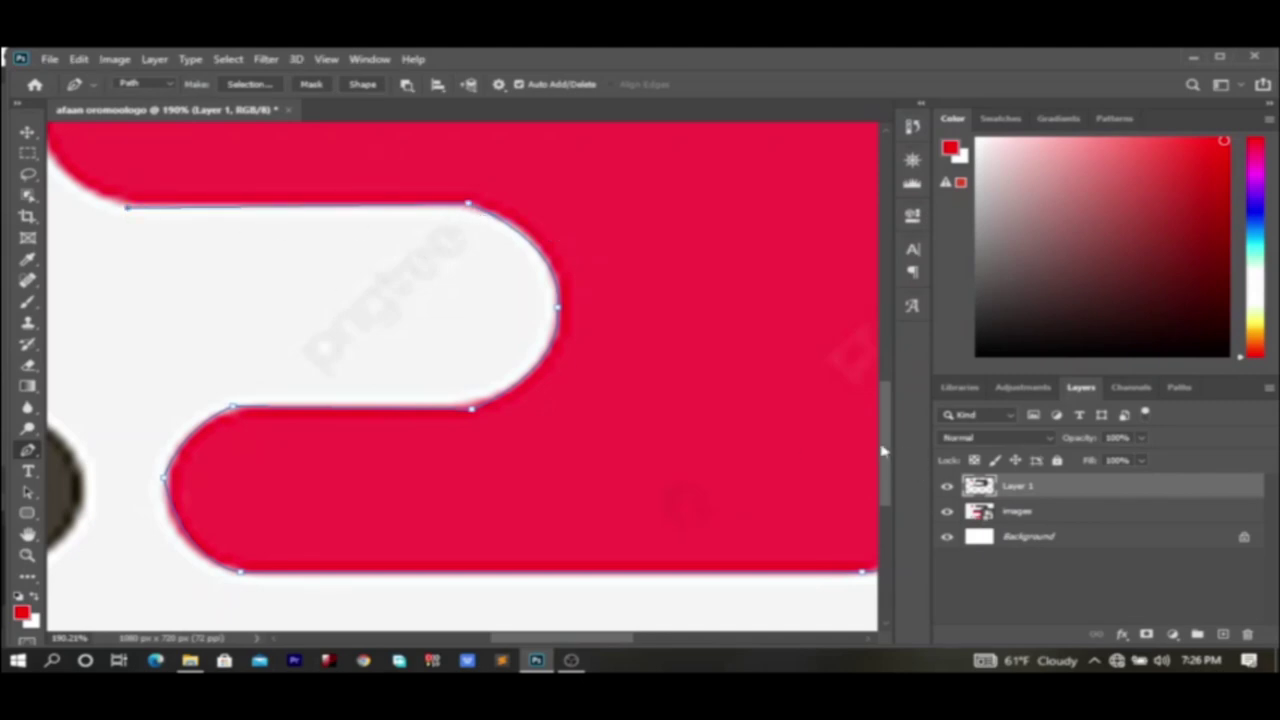
- Curve the path around the red shape's upper-left end and close it at the starting point
left_click_drag(882, 451, 895, 398)
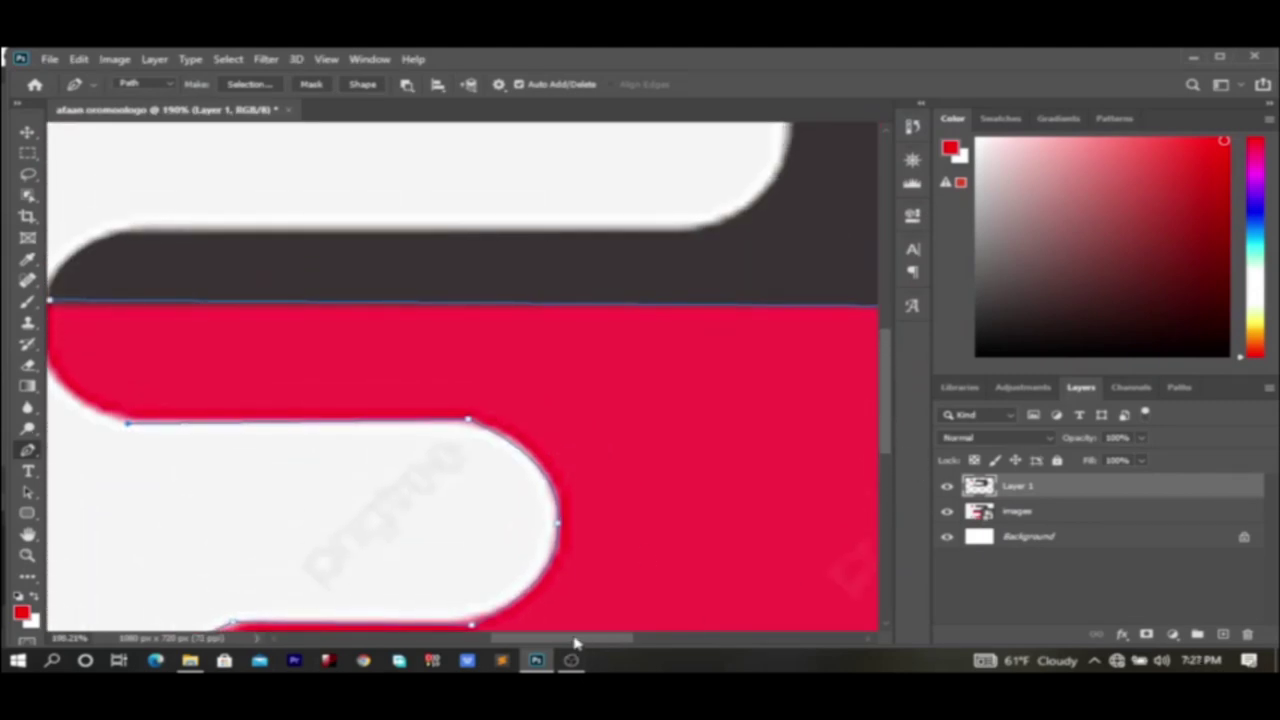
left_click_drag(575, 645, 559, 645)
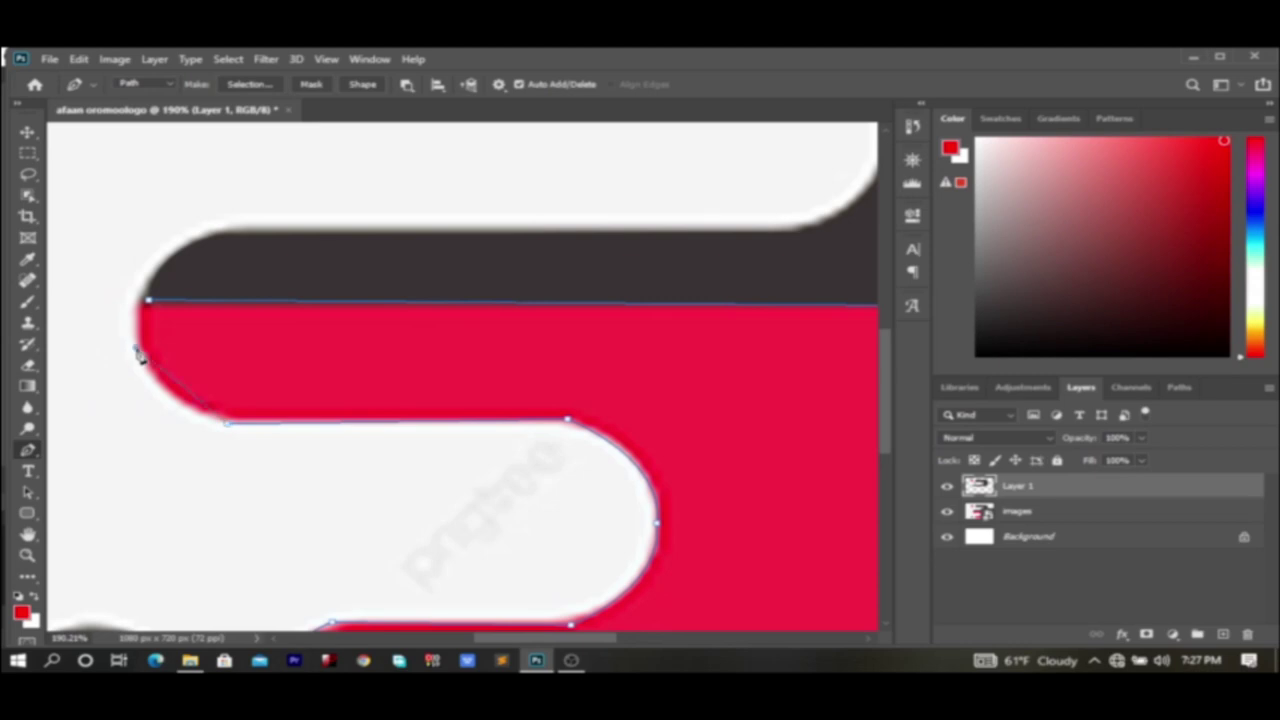
left_click_drag(137, 349, 90, 275)
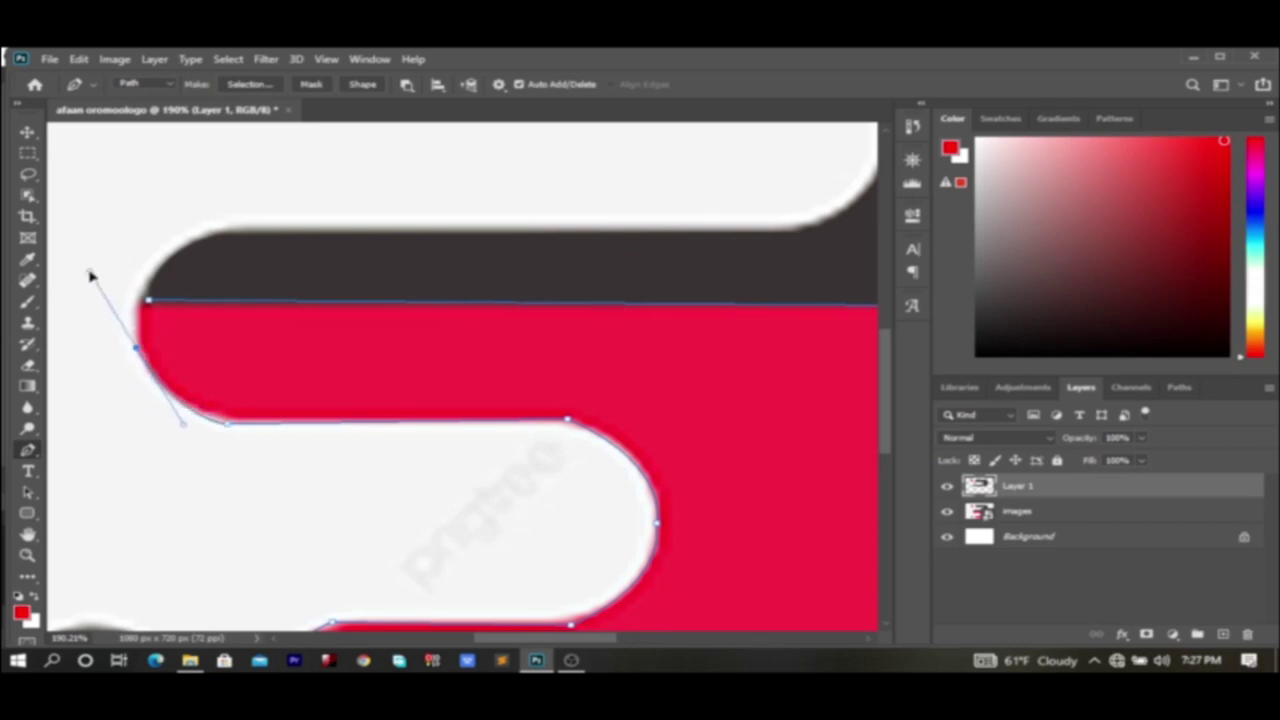
left_click(137, 348, "alt")
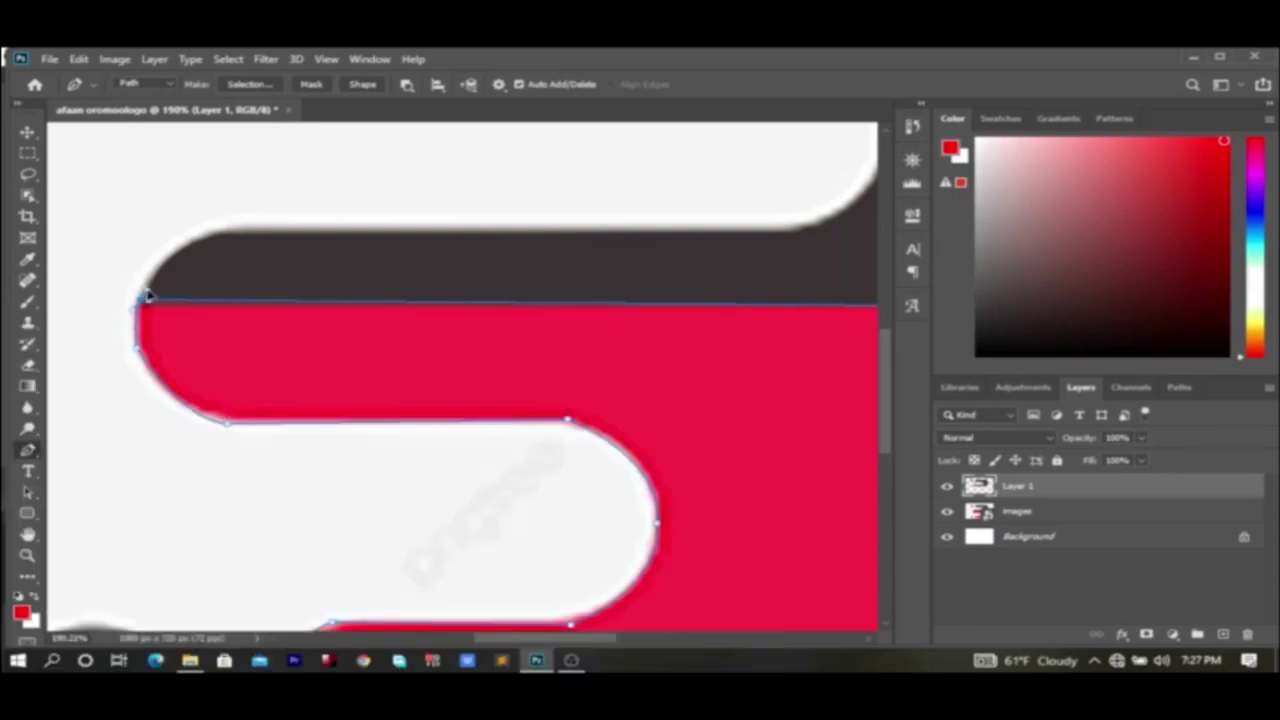
- Make a selection from the large red shape's path and invert it so the shape's interior is selected
right_click(398, 341)
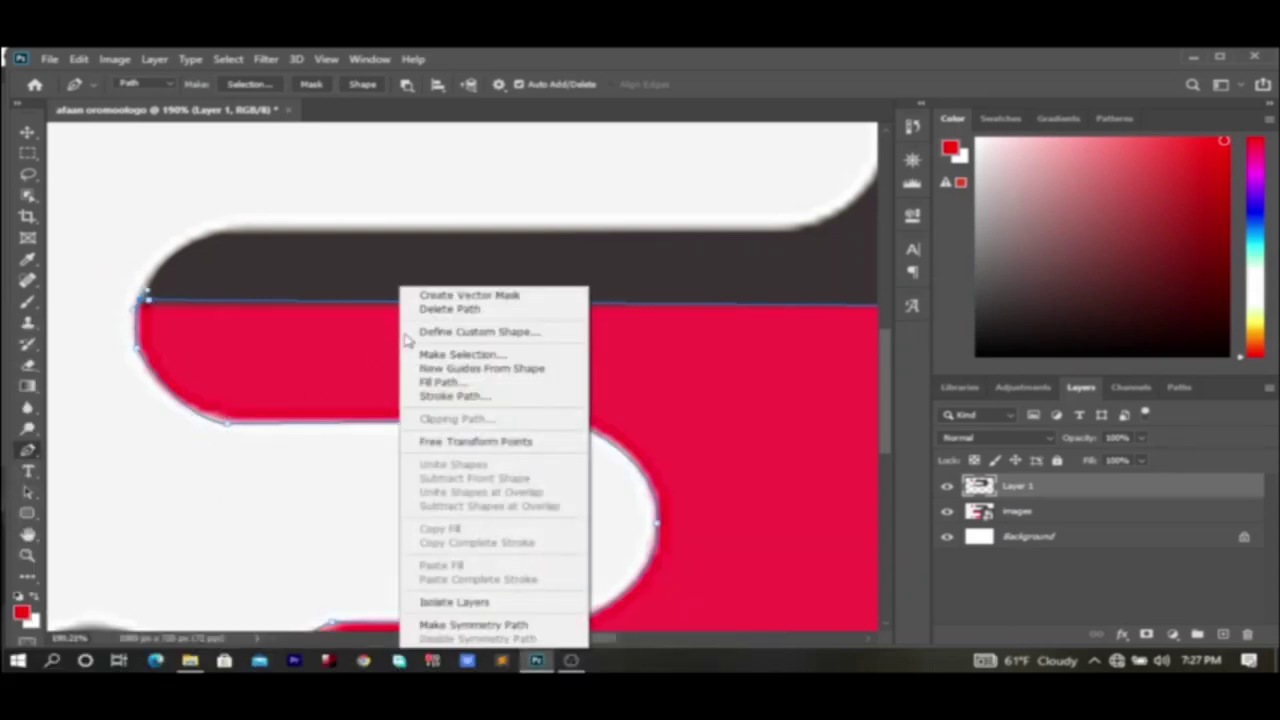
left_click(465, 357)
left_click(737, 197)
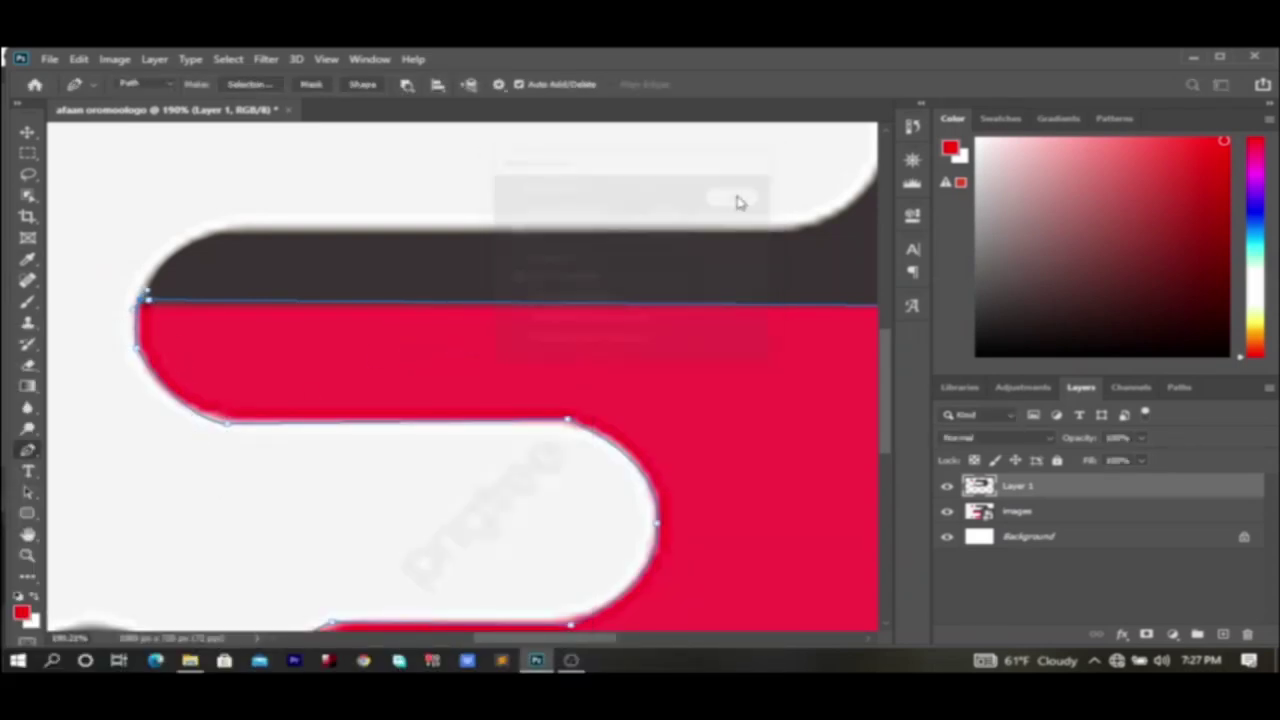
left_click(228, 59)
left_click(276, 123)
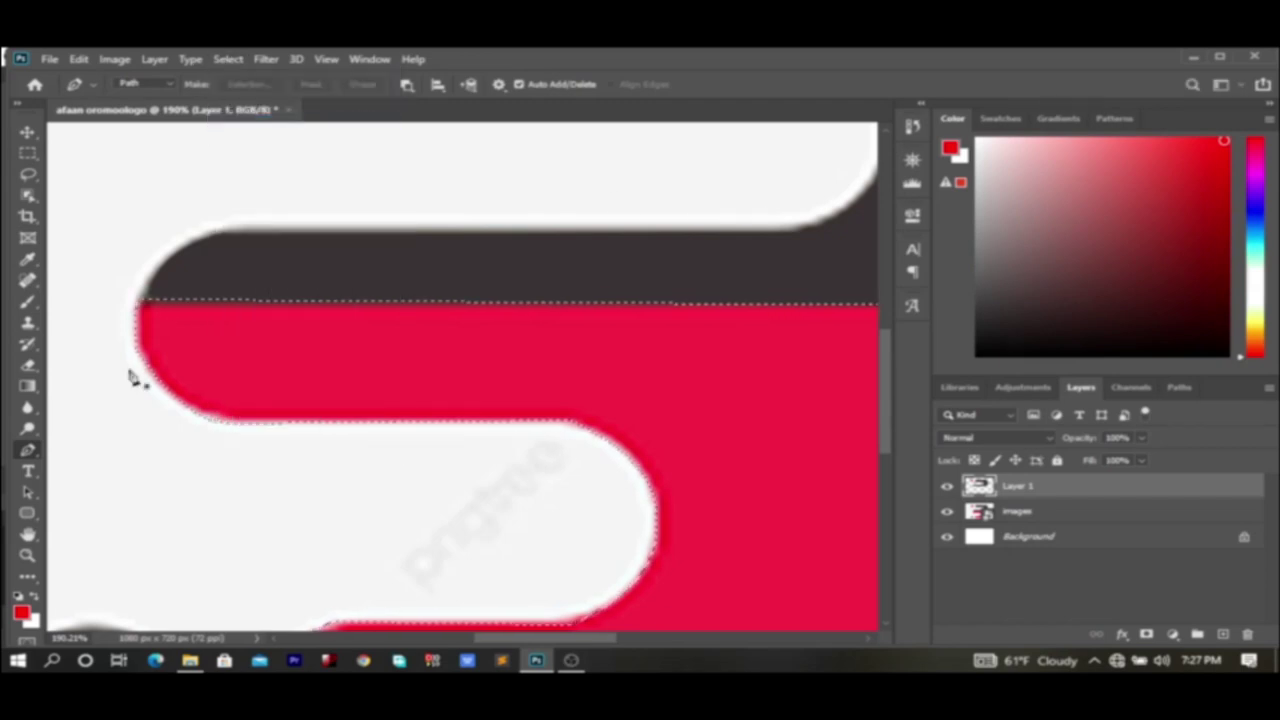
- Paint the whole selected shape bright red with the Brush, including its lower edge and rounded right side
key("b")
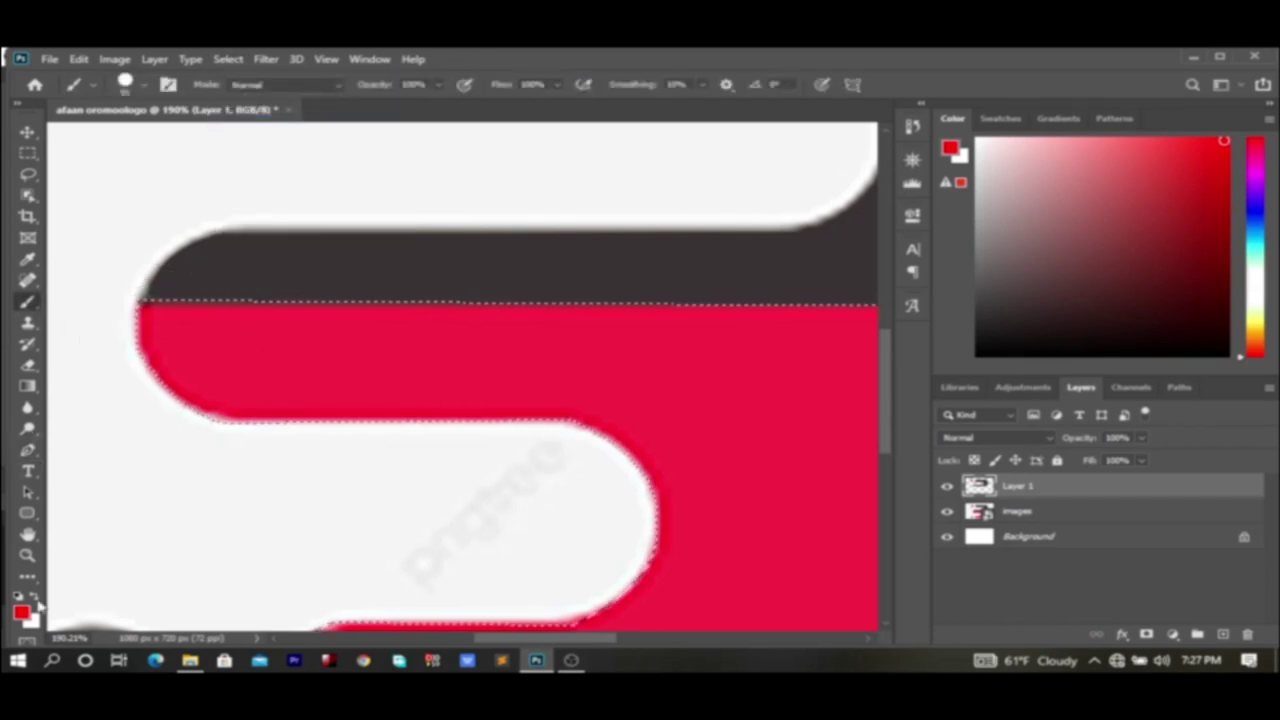
mouse_move(137, 337)
left_mouse_down()
mouse_move(343, 329)
mouse_move(753, 368)
mouse_move(951, 349)
mouse_move(514, 414)
mouse_move(749, 543)
mouse_move(950, 510)
mouse_move(829, 643)
mouse_move(729, 557)
mouse_move(600, 612)
left_mouse_up()
left_click_drag(886, 398, 886, 453)
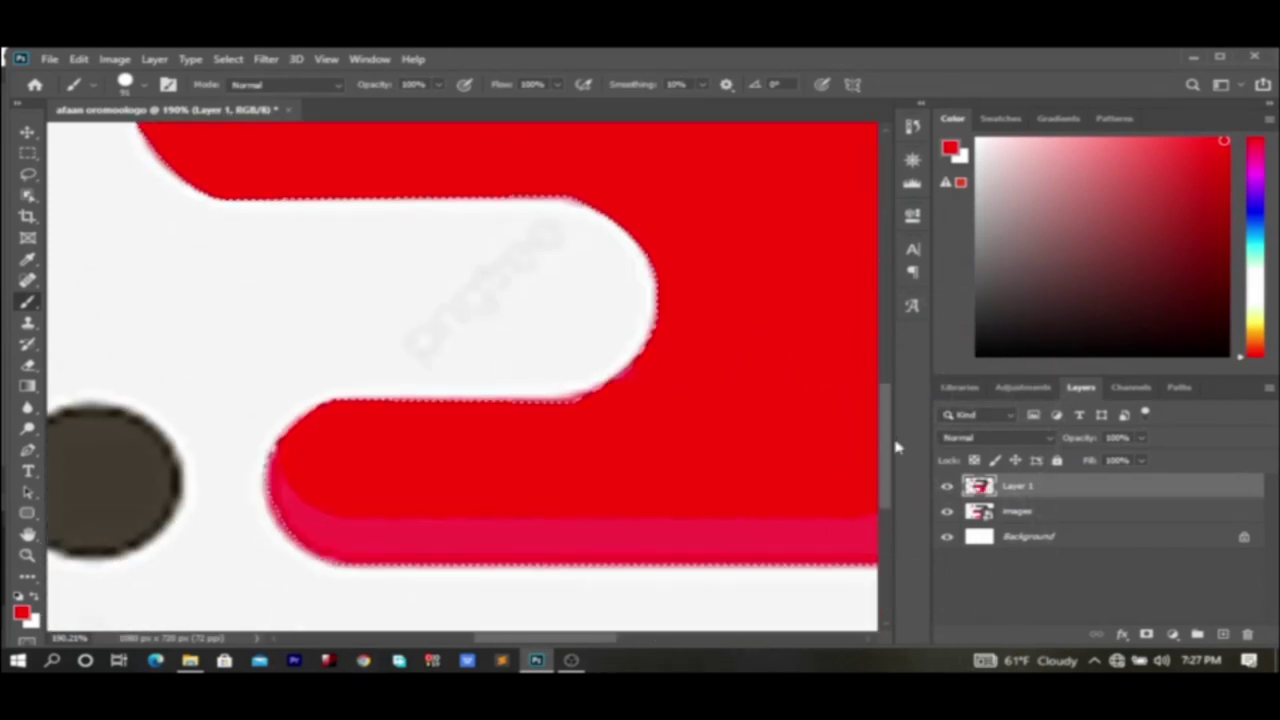
left_click_drag(297, 505, 1043, 529)
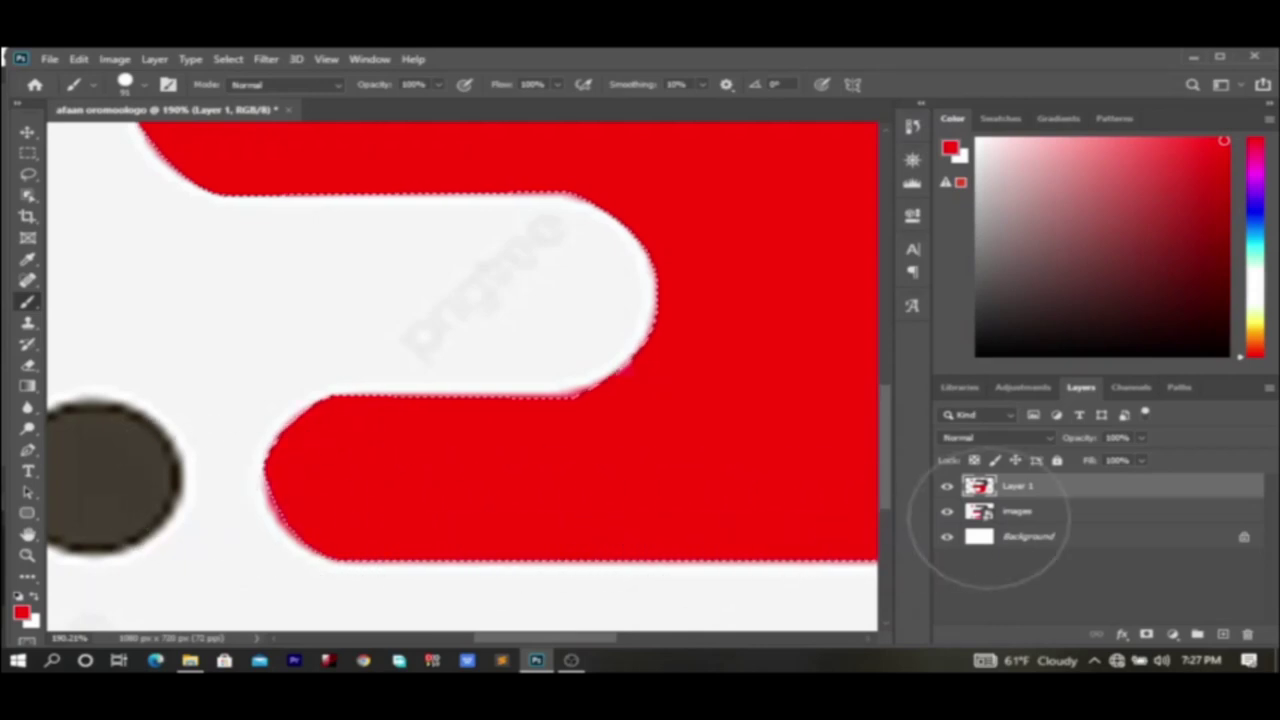
left_click_drag(563, 637, 629, 637)
mouse_move(783, 313)
left_mouse_down()
mouse_move(703, 173)
mouse_move(695, 388)
mouse_move(675, 333)
mouse_move(614, 400)
left_mouse_up()
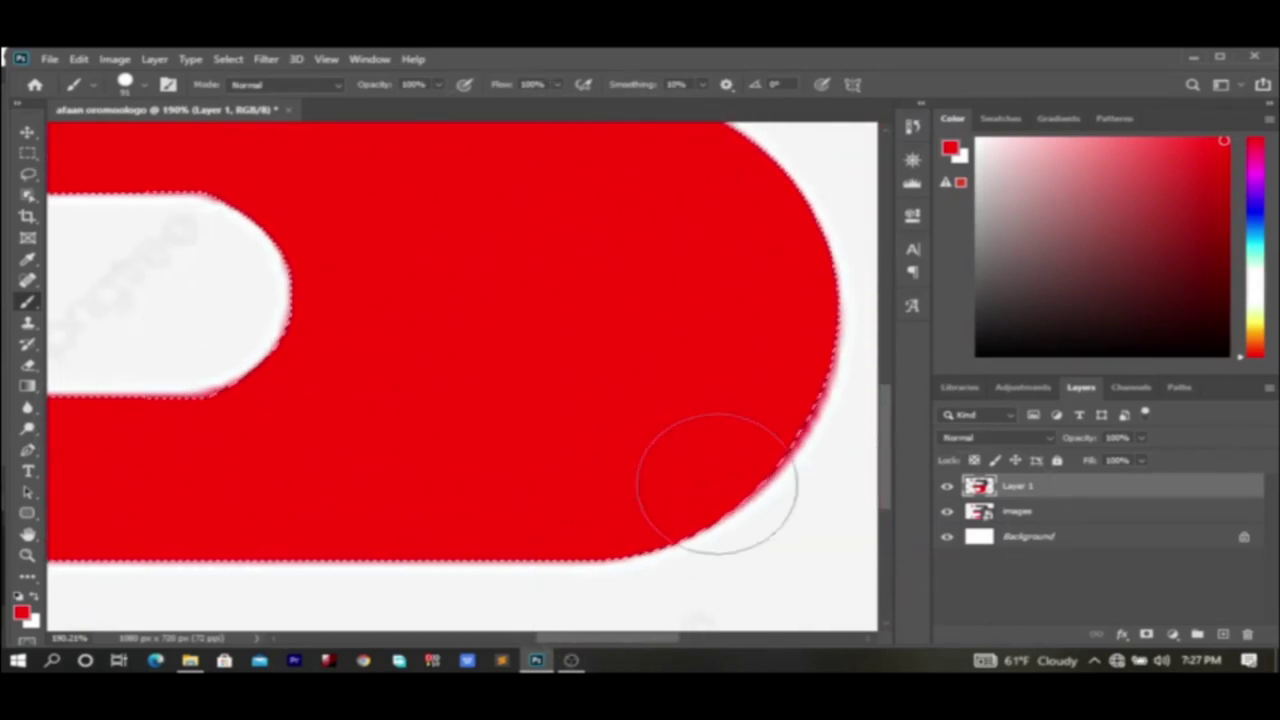
- Start a Pen tool path at the dark dot's left edge and curve it over the top to the dot's right side
left_click_drag(610, 642, 455, 642)
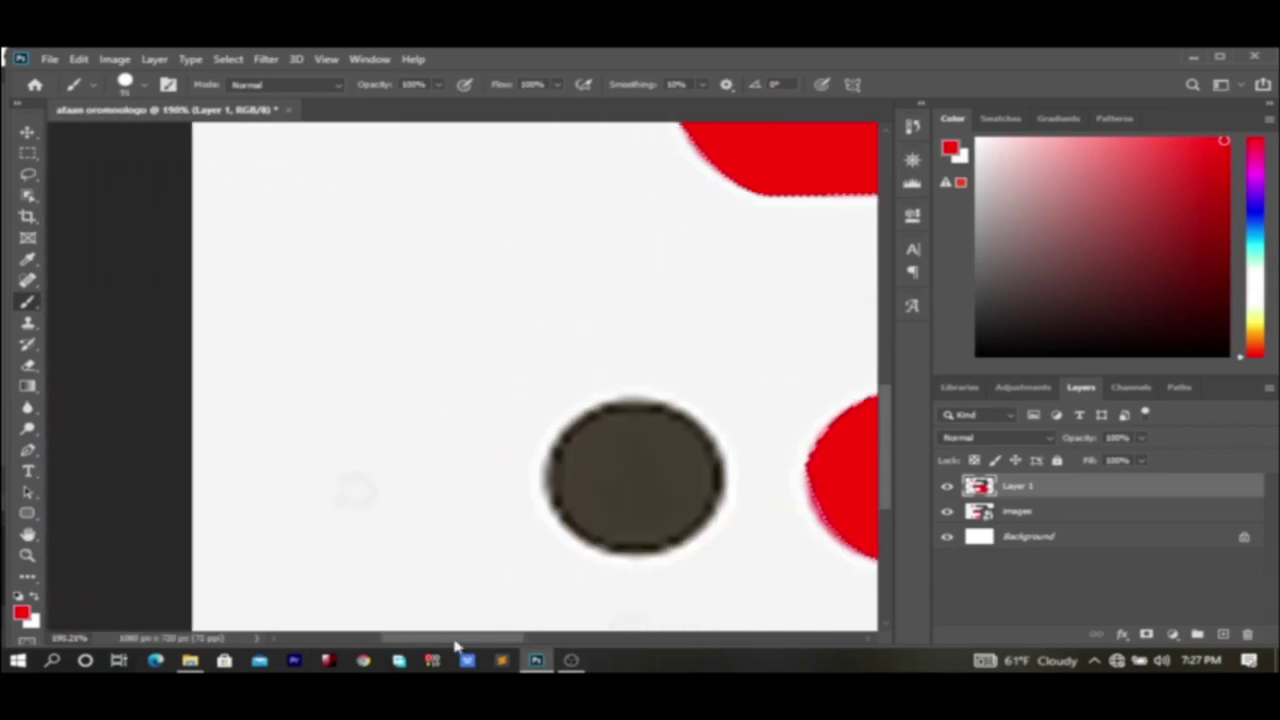
left_click(27, 450)
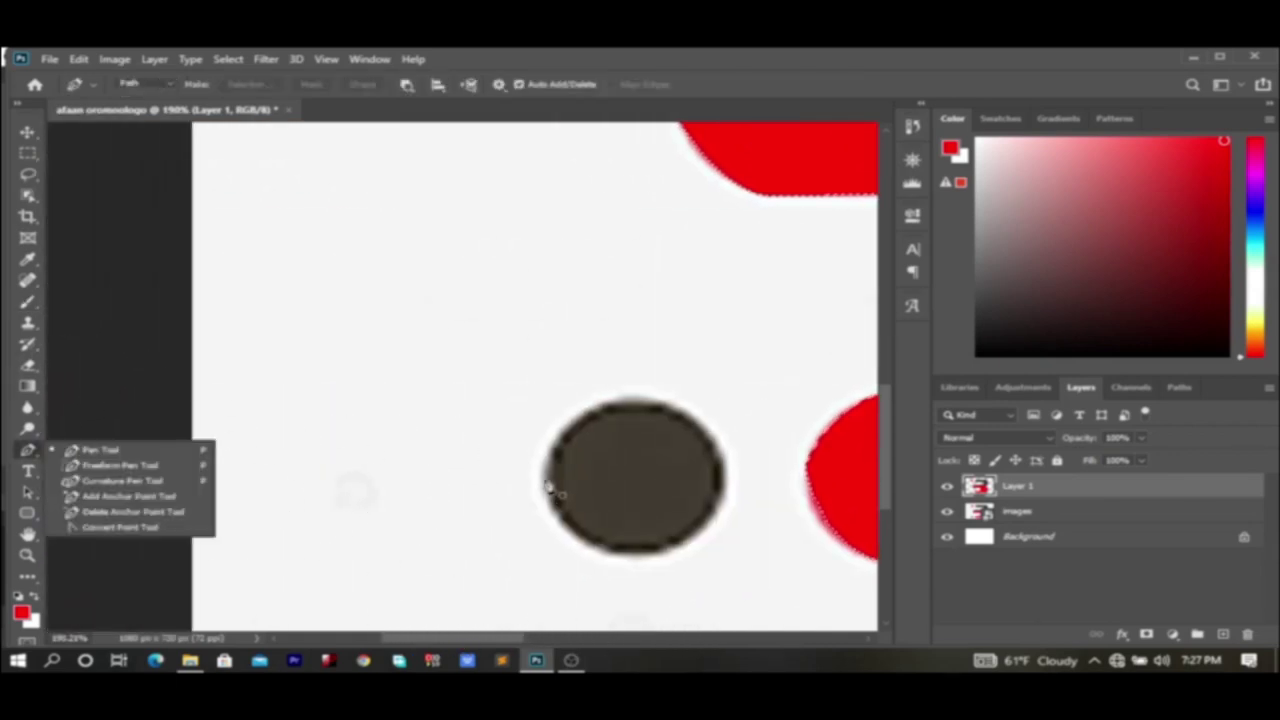
left_click(545, 480)
left_click_drag(713, 508, 760, 334)
key("ctrl+z")
left_click_drag(604, 166, 657, 150)
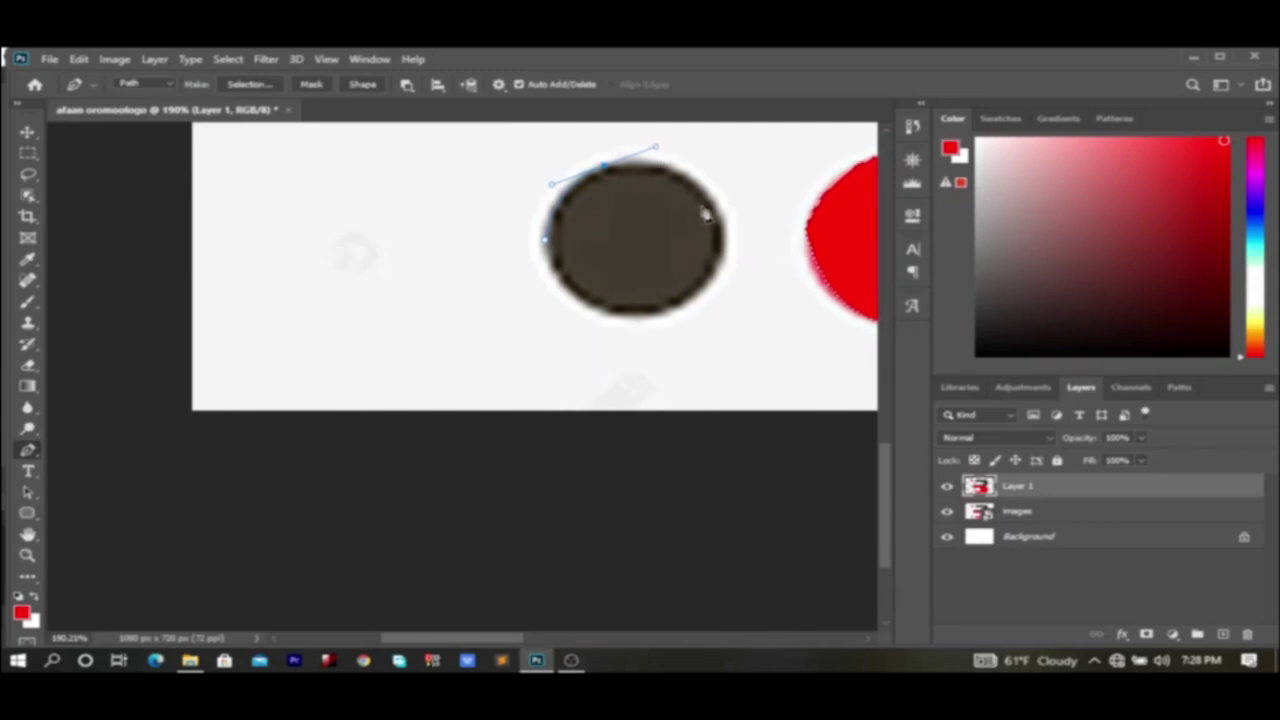
left_click(716, 235)
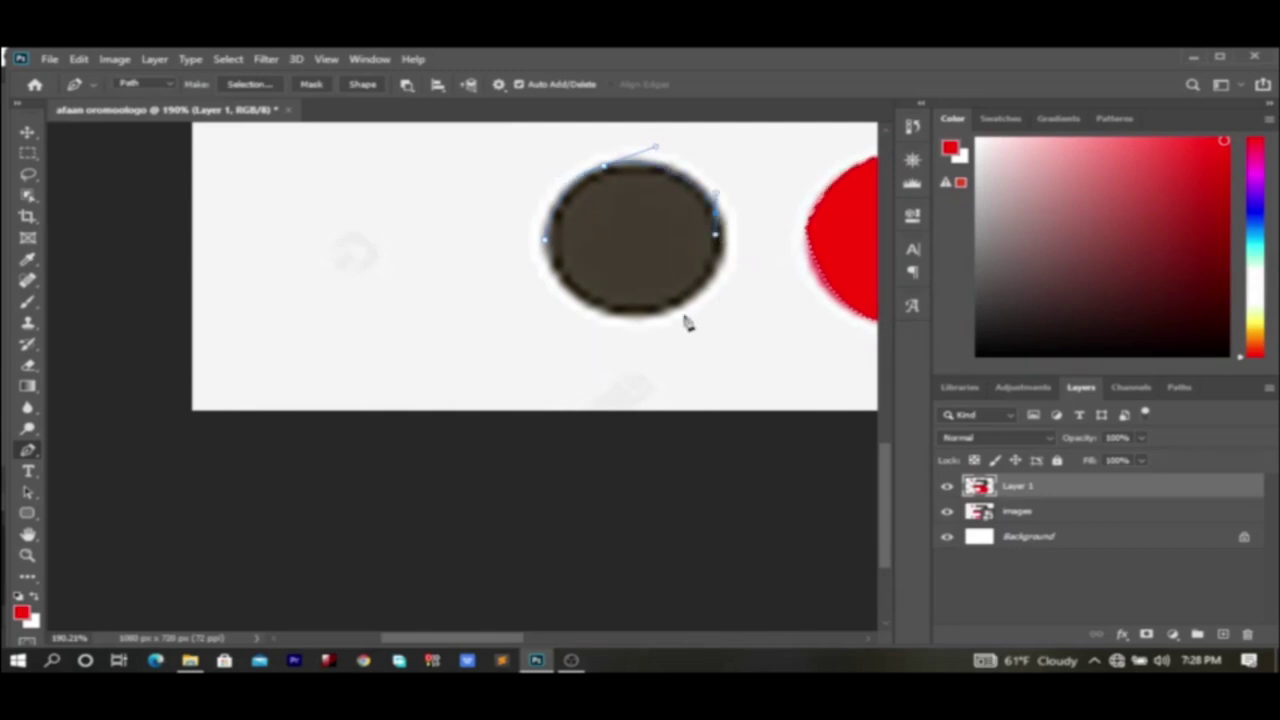
left_click_drag(653, 315, 578, 345)
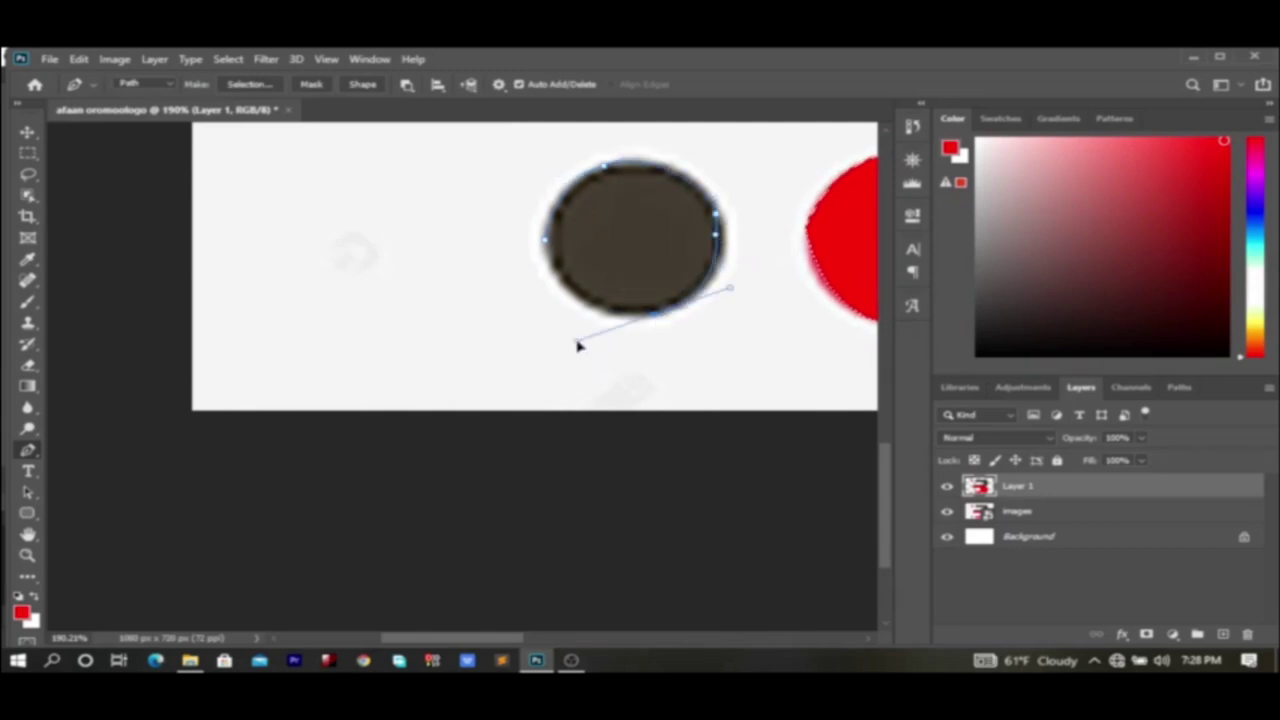
left_click_drag(575, 287, 616, 348)
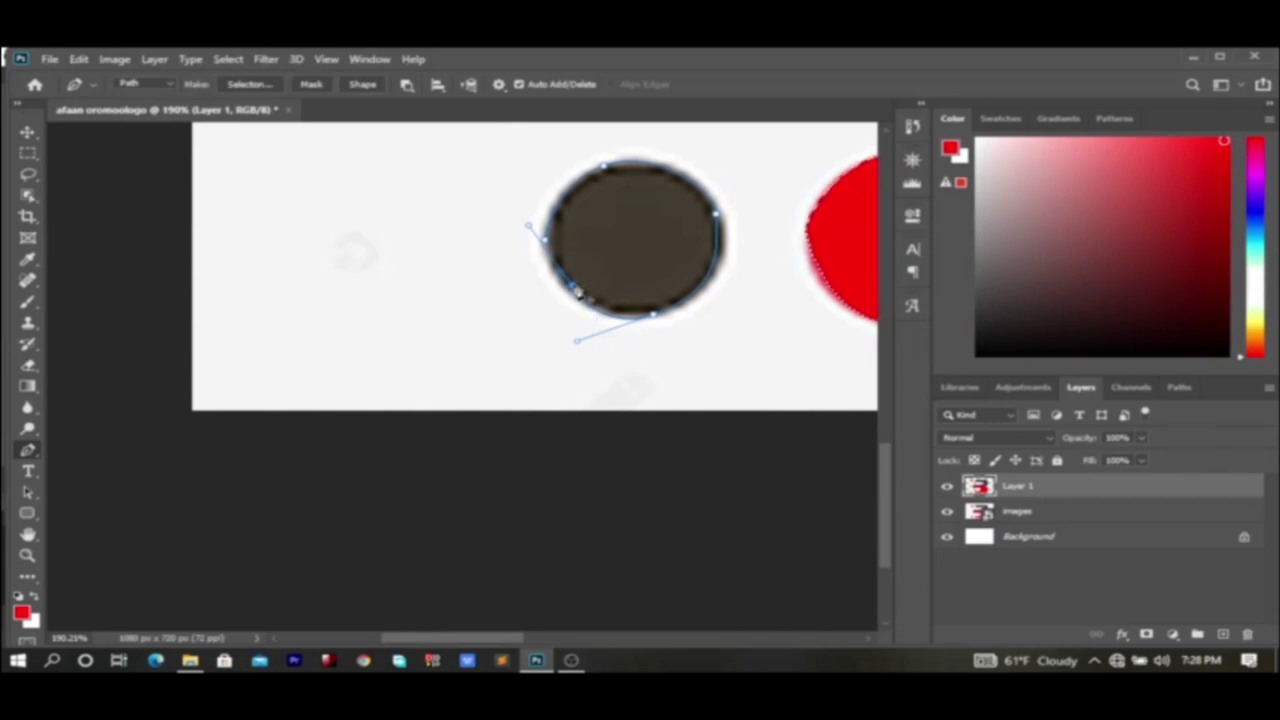
left_click(550, 252)
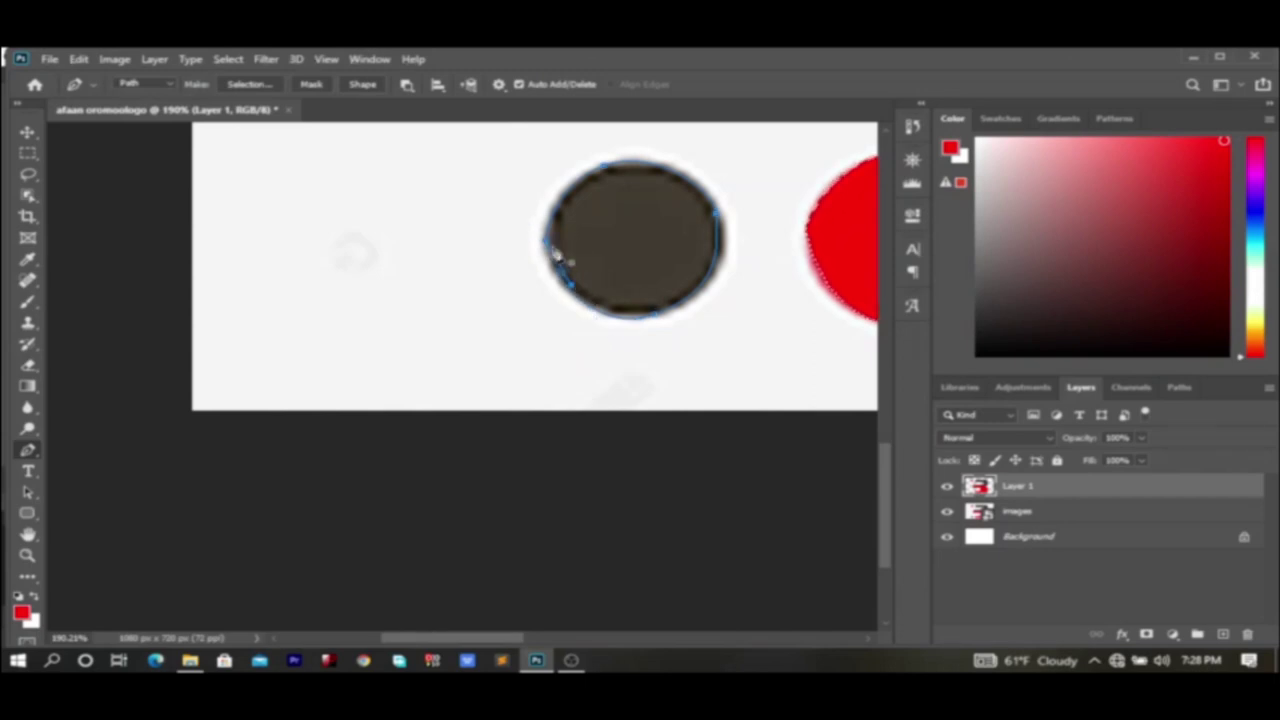
left_click(675, 372, "ctrl")
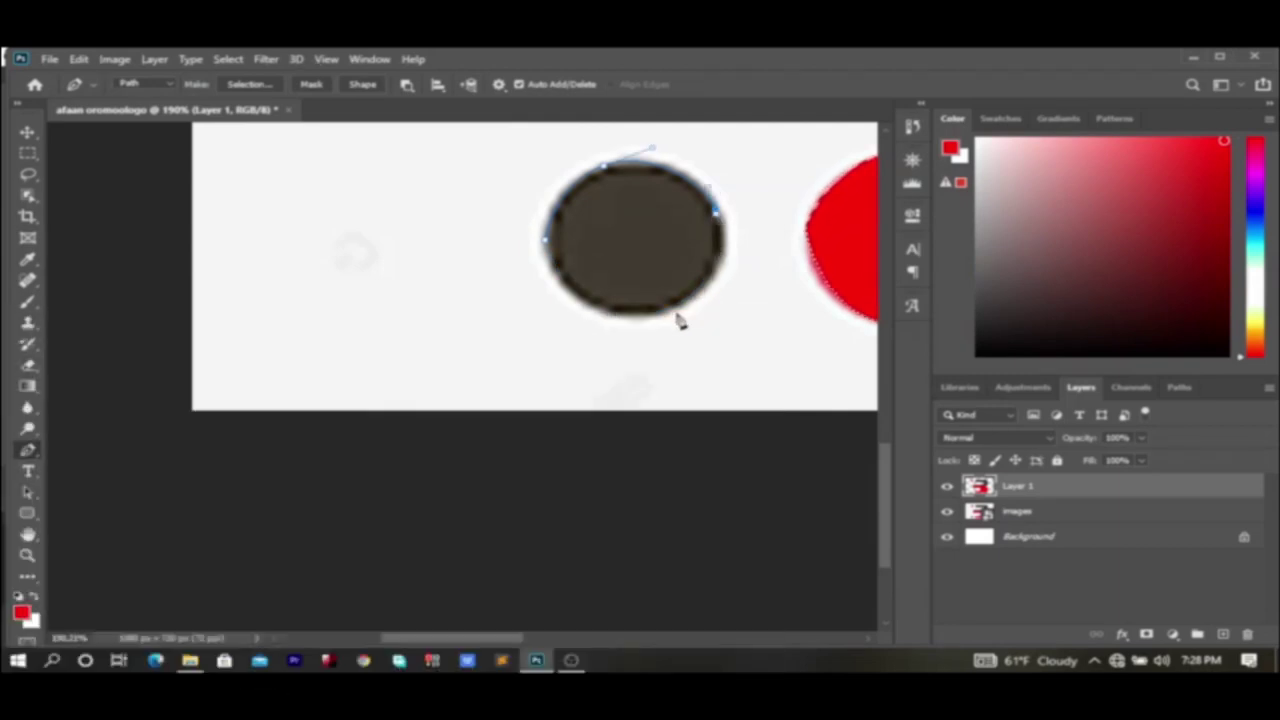
- Curve the path around the dark dot's lower edge and close it at the starting point on its left side
left_click_drag(678, 318, 614, 381)
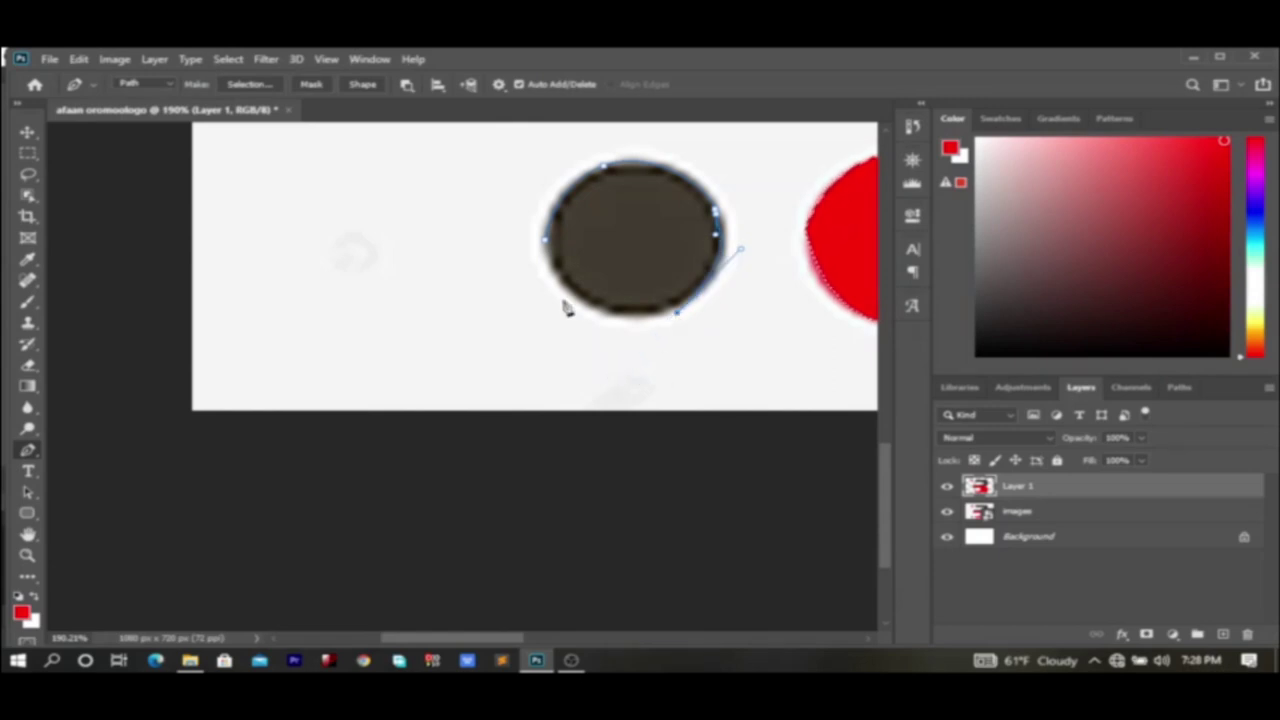
left_click_drag(567, 291, 525, 255)
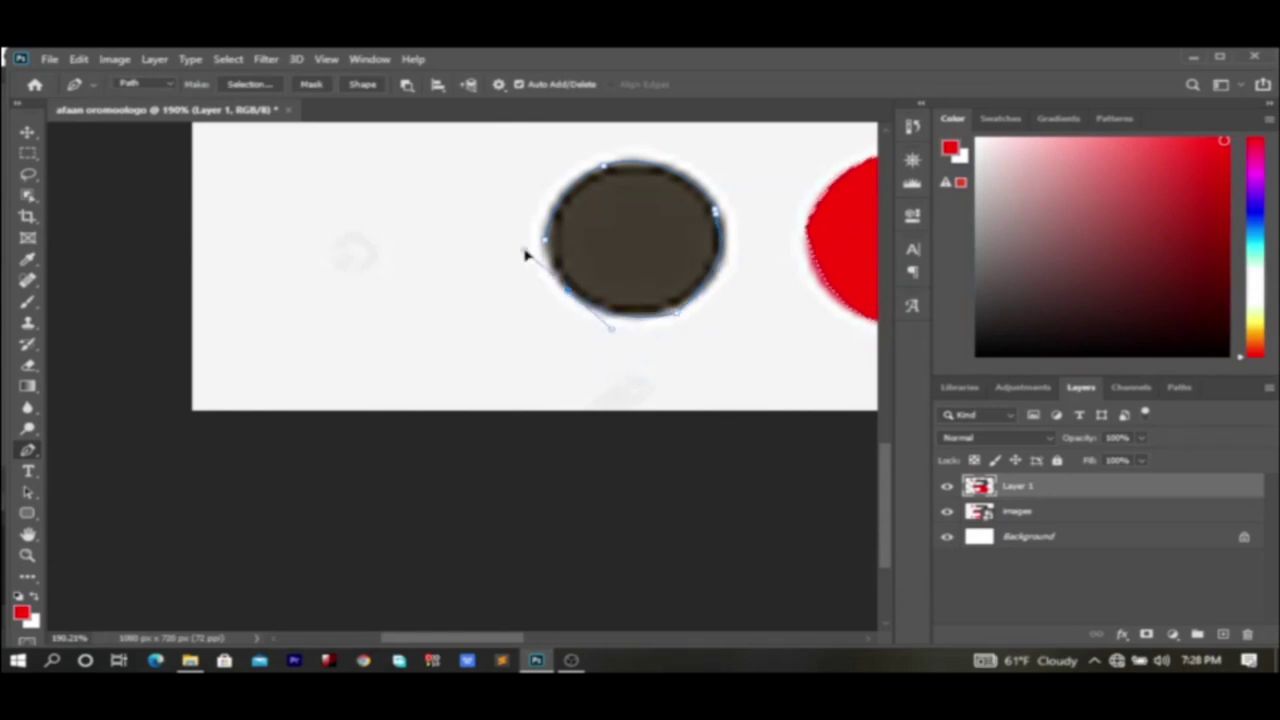
left_click(568, 292, "alt")
left_click(547, 240)
- Make a new selection from the dot's path and invert it so the dot's interior is selected
right_click(624, 253)
left_click(695, 320)
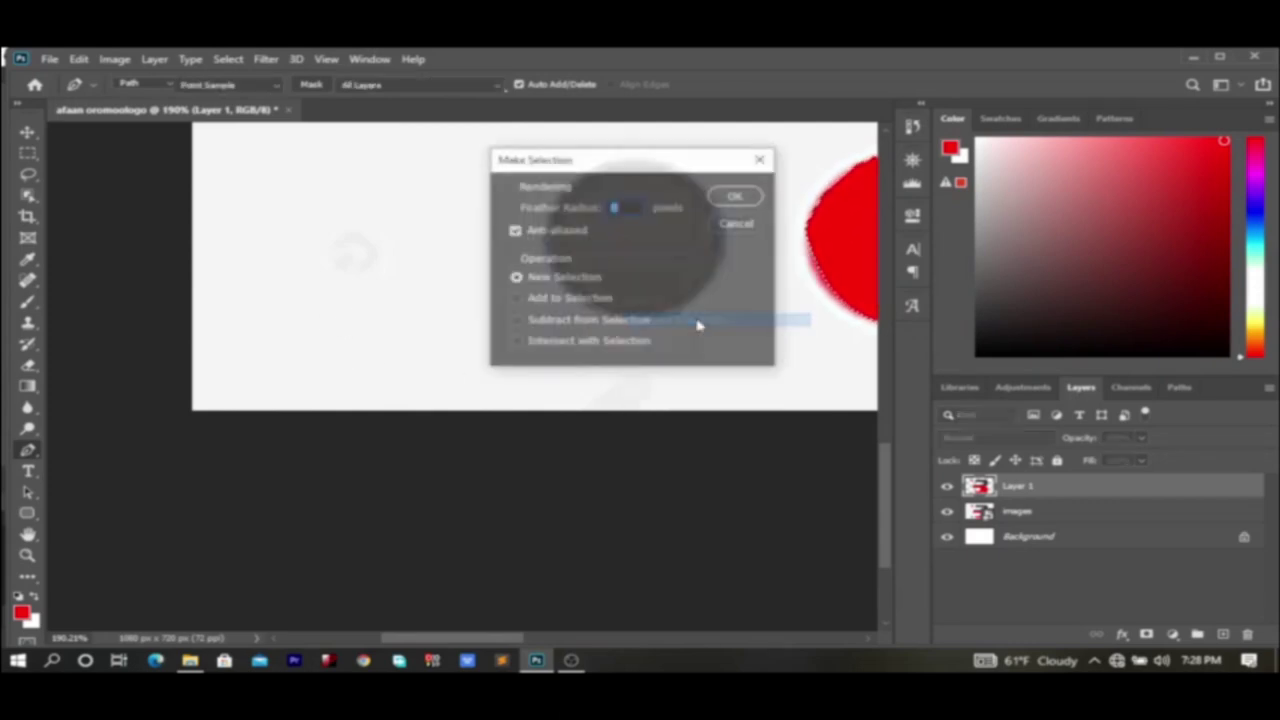
left_click(734, 197)
left_click(228, 59)
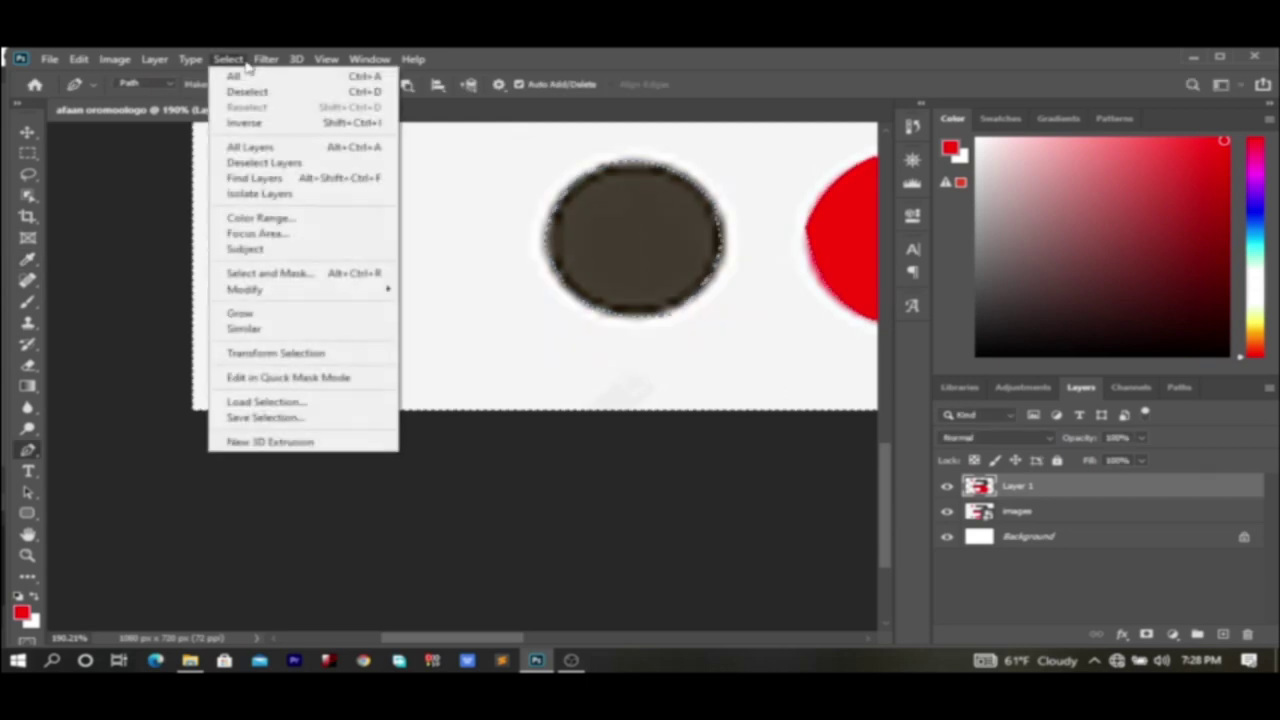
left_click(275, 122)
- Set the foreground colour to near-black #151414, sampled from the dot's rim, and paint the selected dot with the Brush
left_click(27, 301)
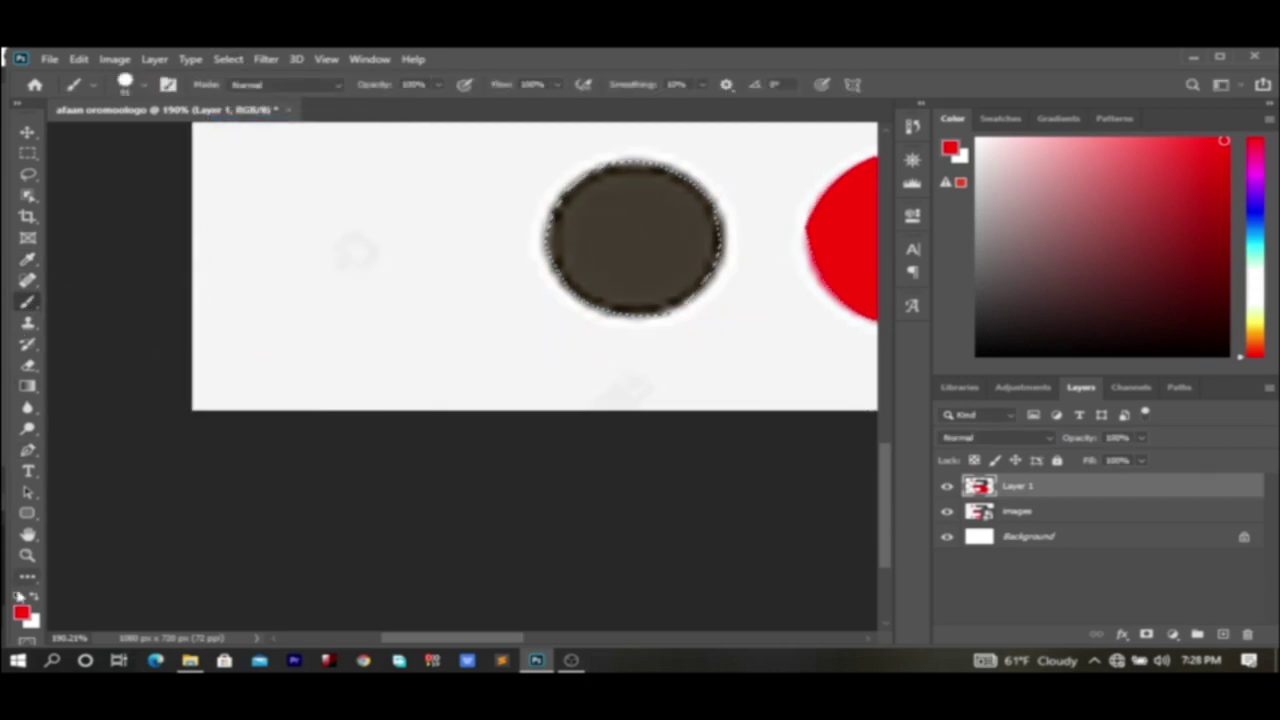
left_click(21, 612)
left_click(578, 182)
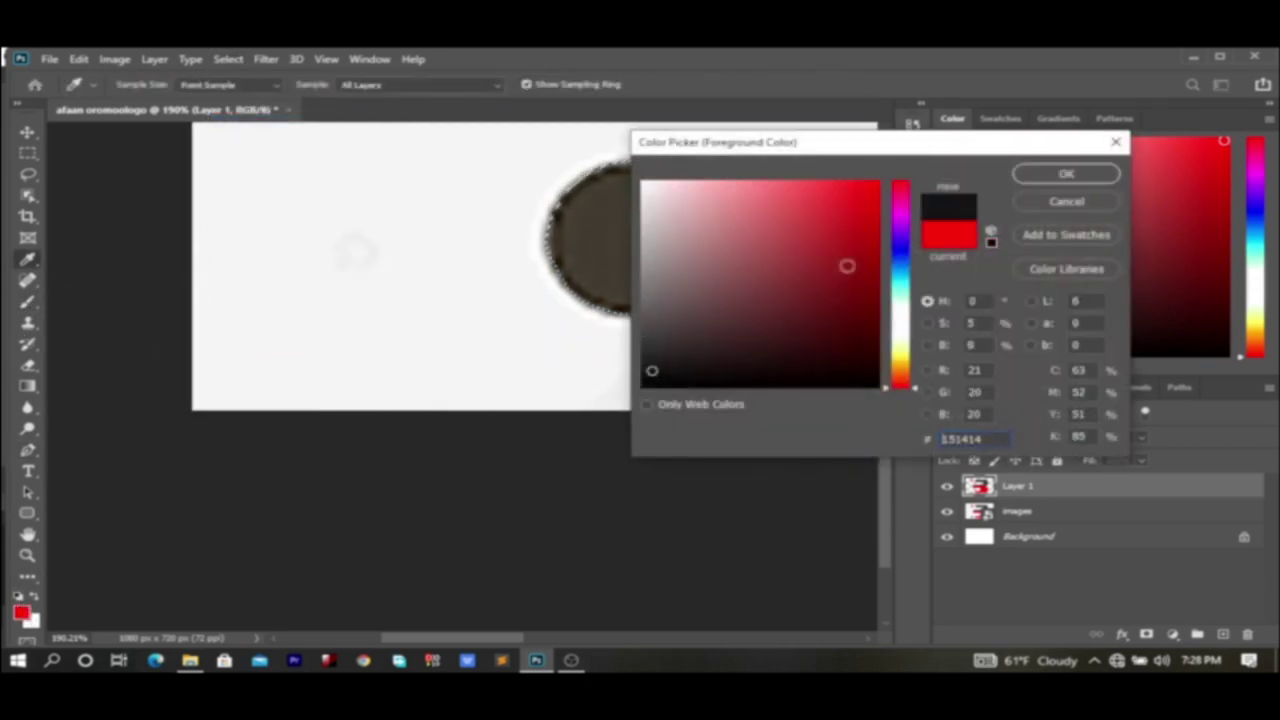
left_click(1066, 173)
mouse_move(757, 214)
left_mouse_down()
mouse_move(620, 177)
mouse_move(546, 237)
left_mouse_up()
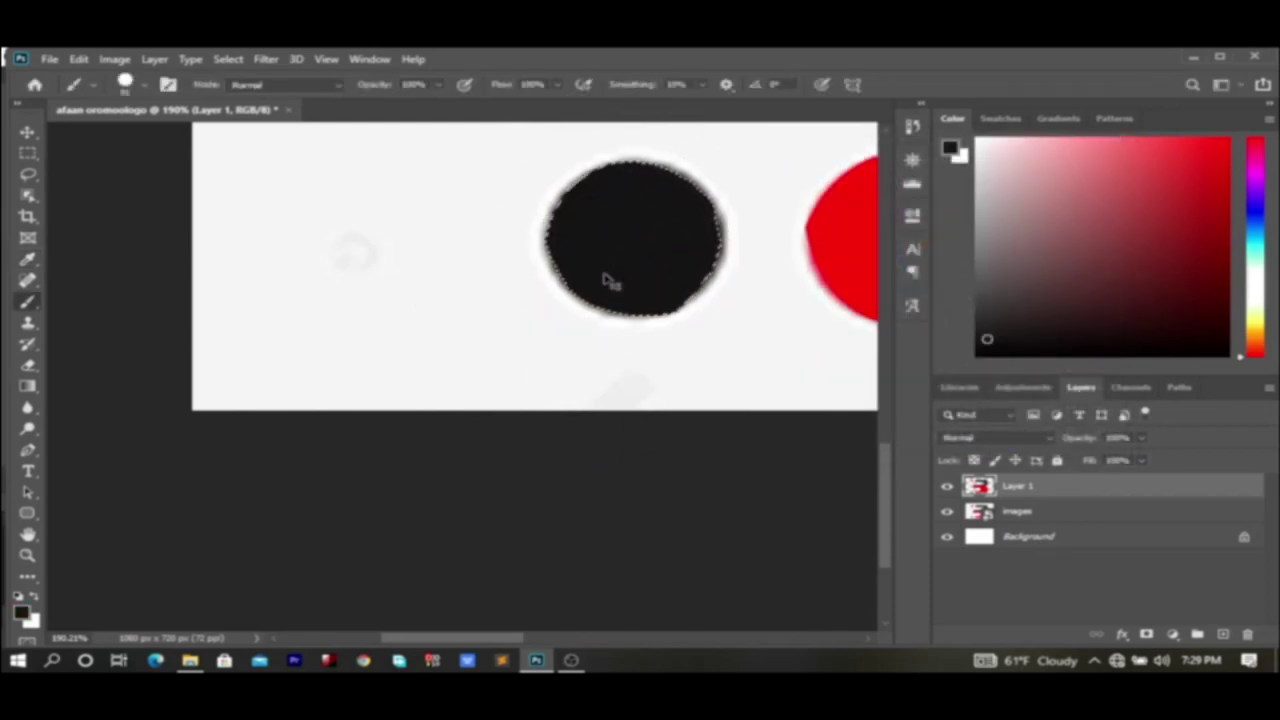
- Delete the images layer holding the traced reference picture
scroll(600, 294, "down", 2)
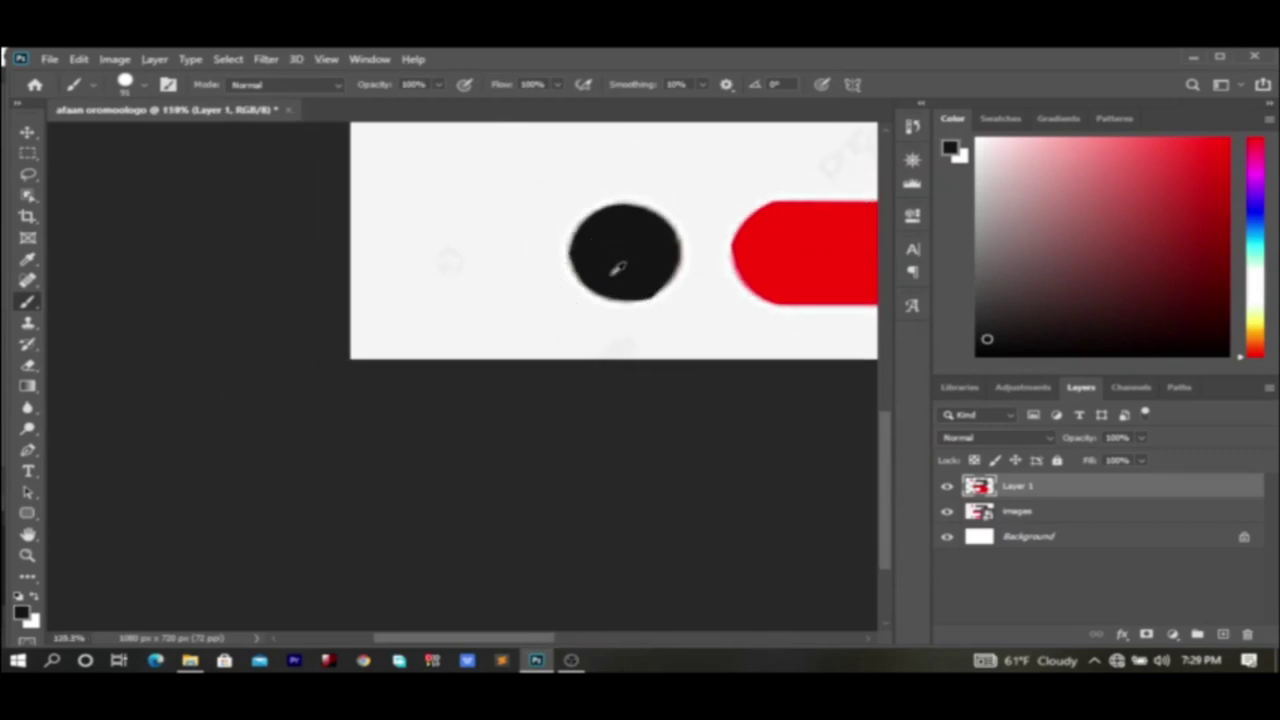
scroll(618, 268, "down", 2)
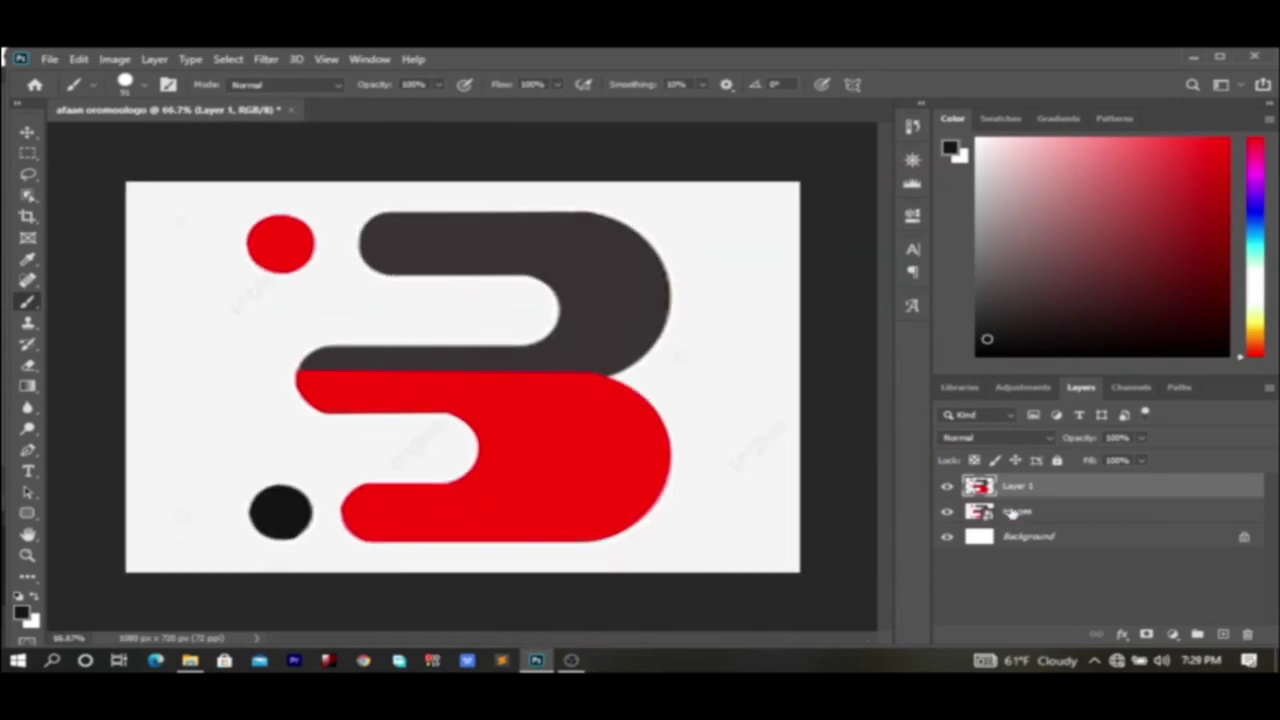
left_click(1017, 513)
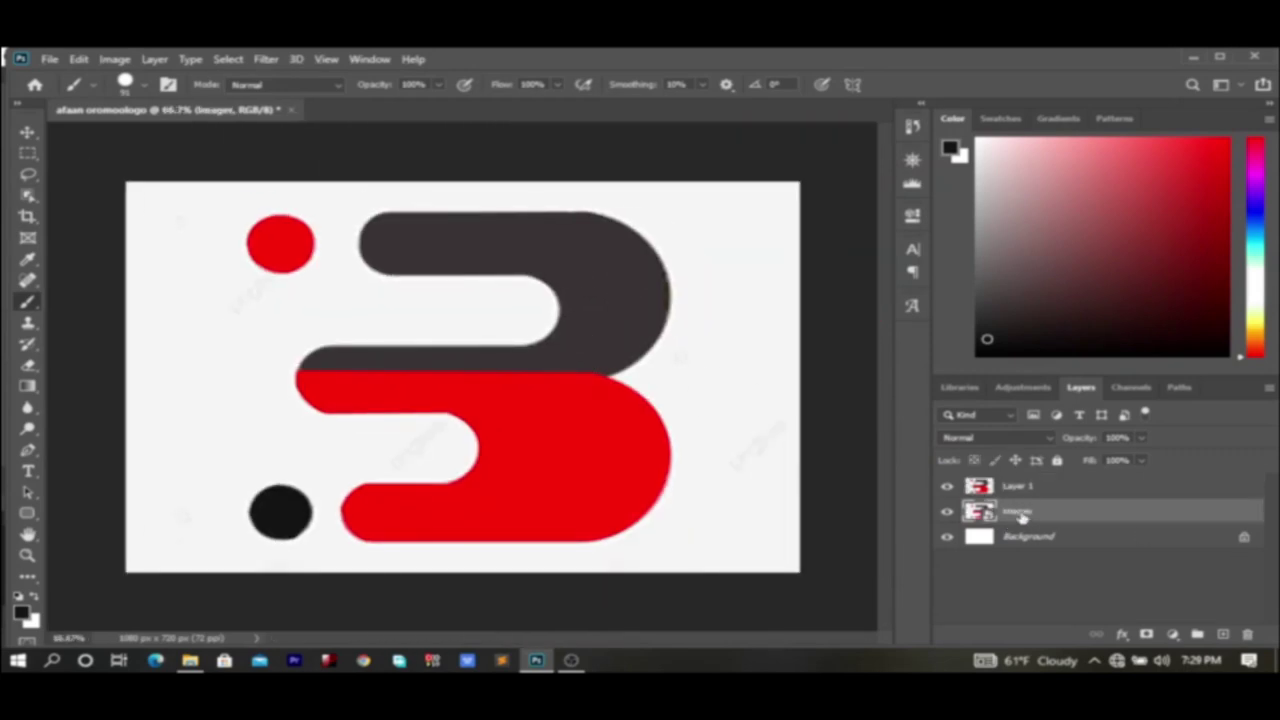
left_click_drag(1020, 513, 1247, 636)
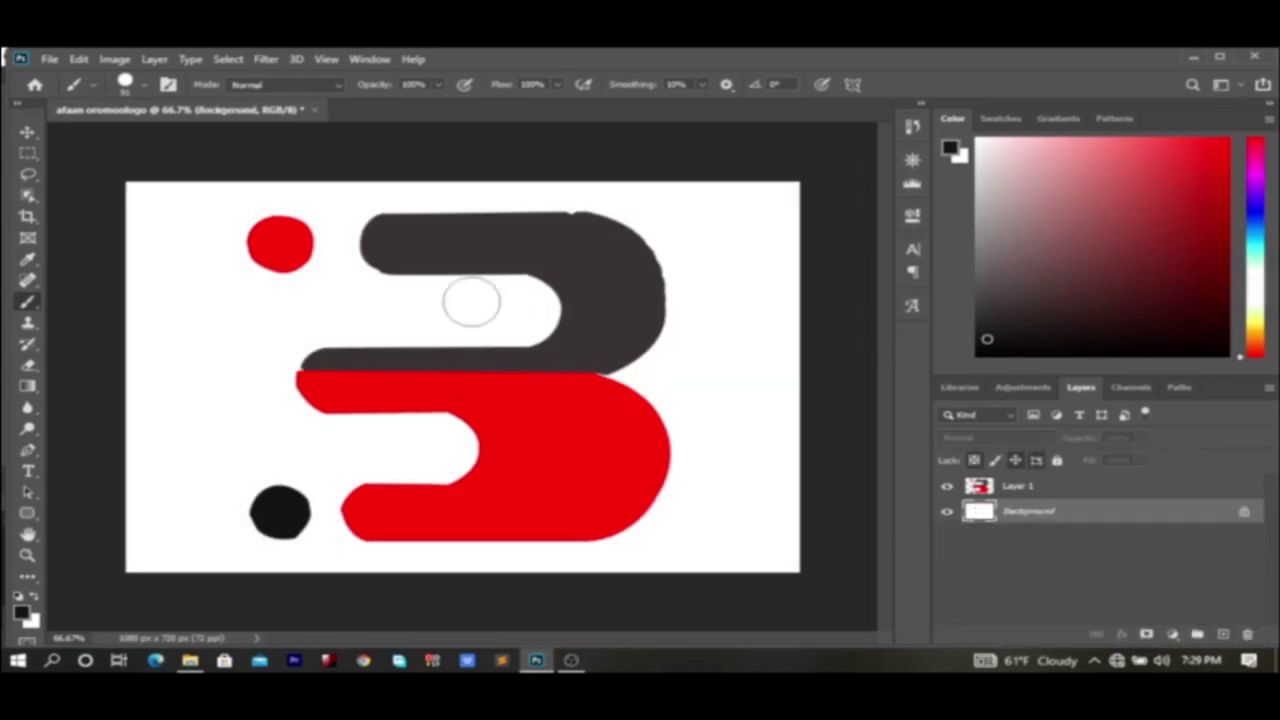
- Scale the logo artwork on Layer 1 down to about 50% and place it in the upper middle of the canvas
left_click(27, 132)
left_click(415, 263)
mouse_move(415, 263)
left_mouse_down()
mouse_move(409, 249)
mouse_move(409, 280)
mouse_move(406, 249)
mouse_move(429, 250)
left_mouse_up()
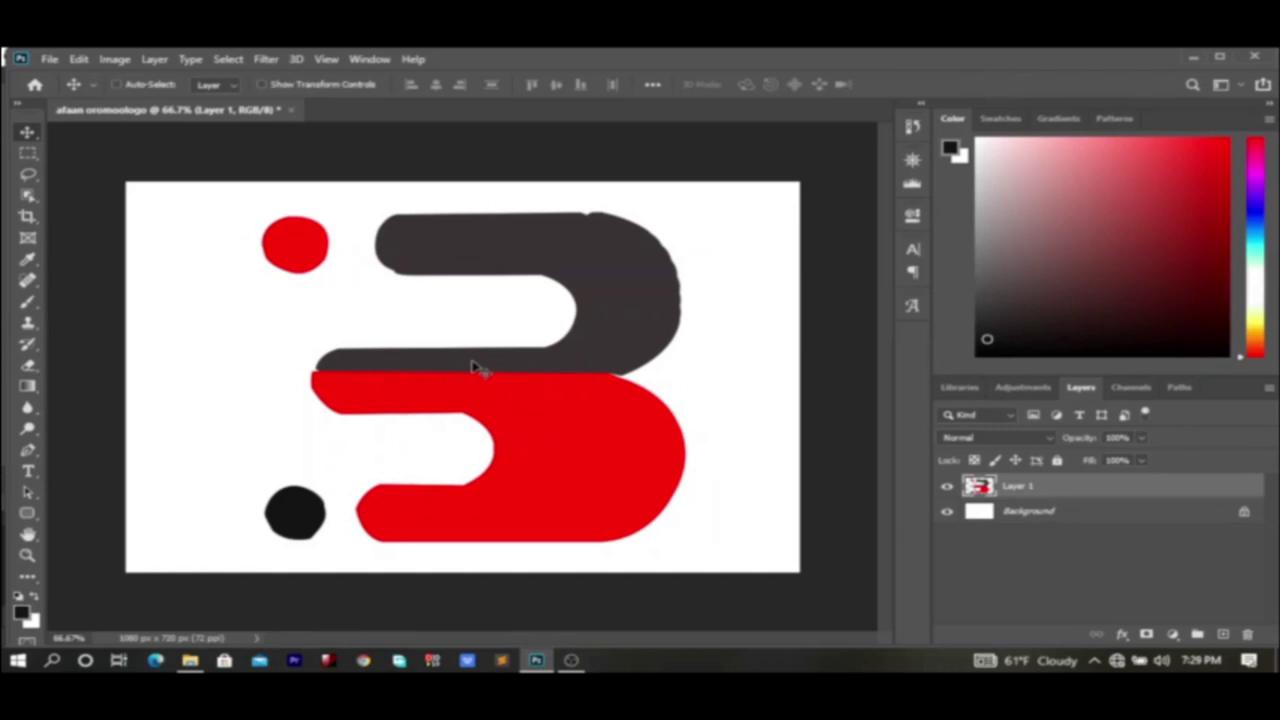
key("ctrl+t")
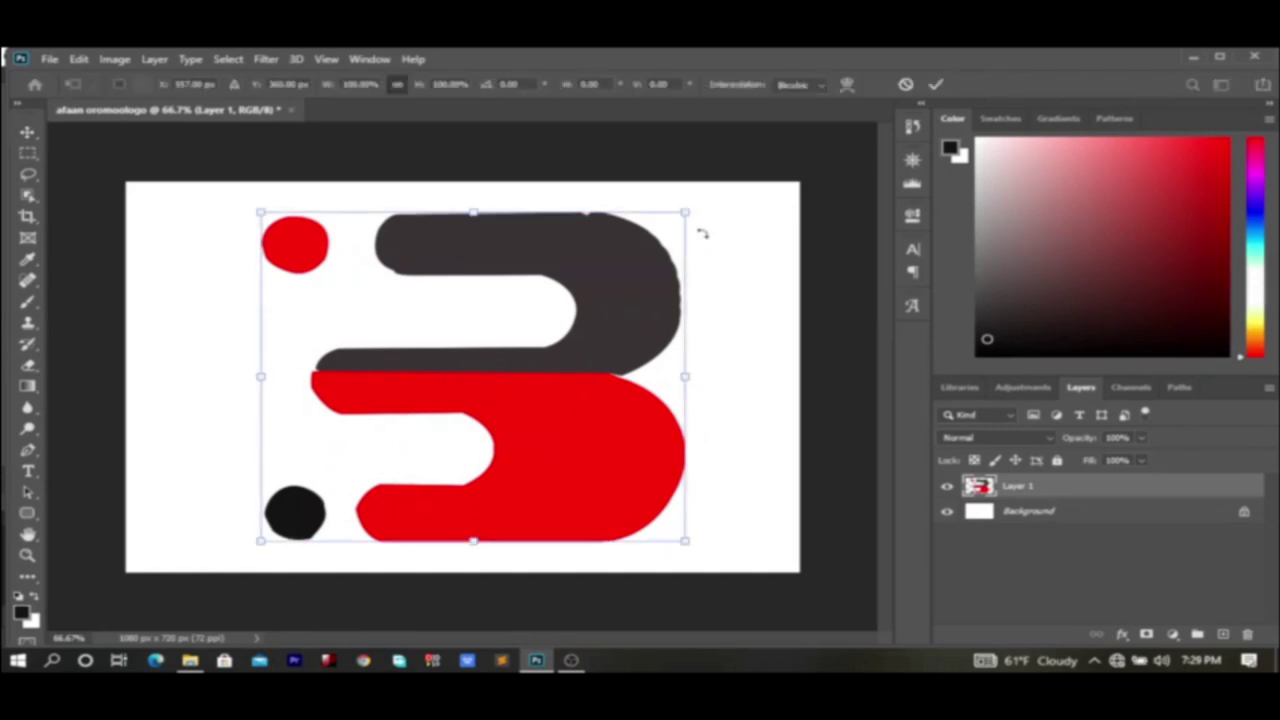
left_click_drag(686, 213, 571, 297)
left_click_drag(420, 383, 460, 307)
left_click_drag(622, 206, 520, 292)
left_click_drag(412, 388, 440, 312)
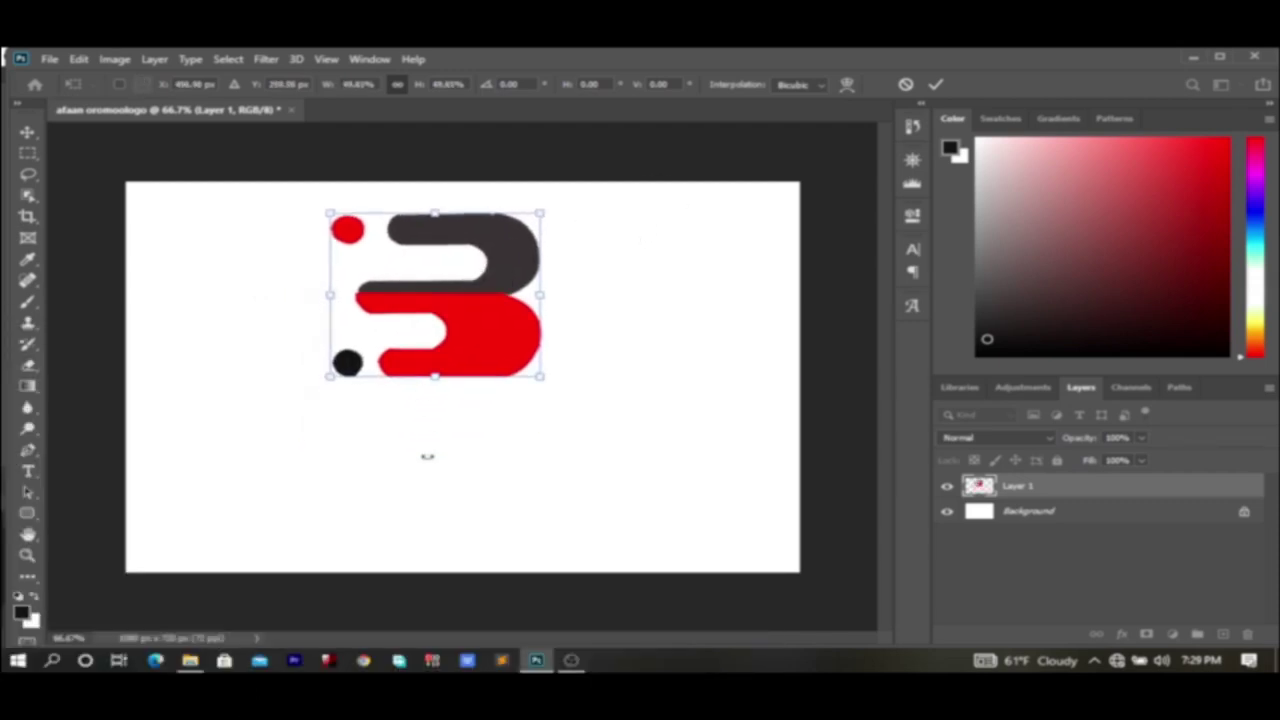
key("Return")
- Add the text "BORANAA TECH" below the logo in the Space Boards DEMO font
key("t")
left_click(329, 437)
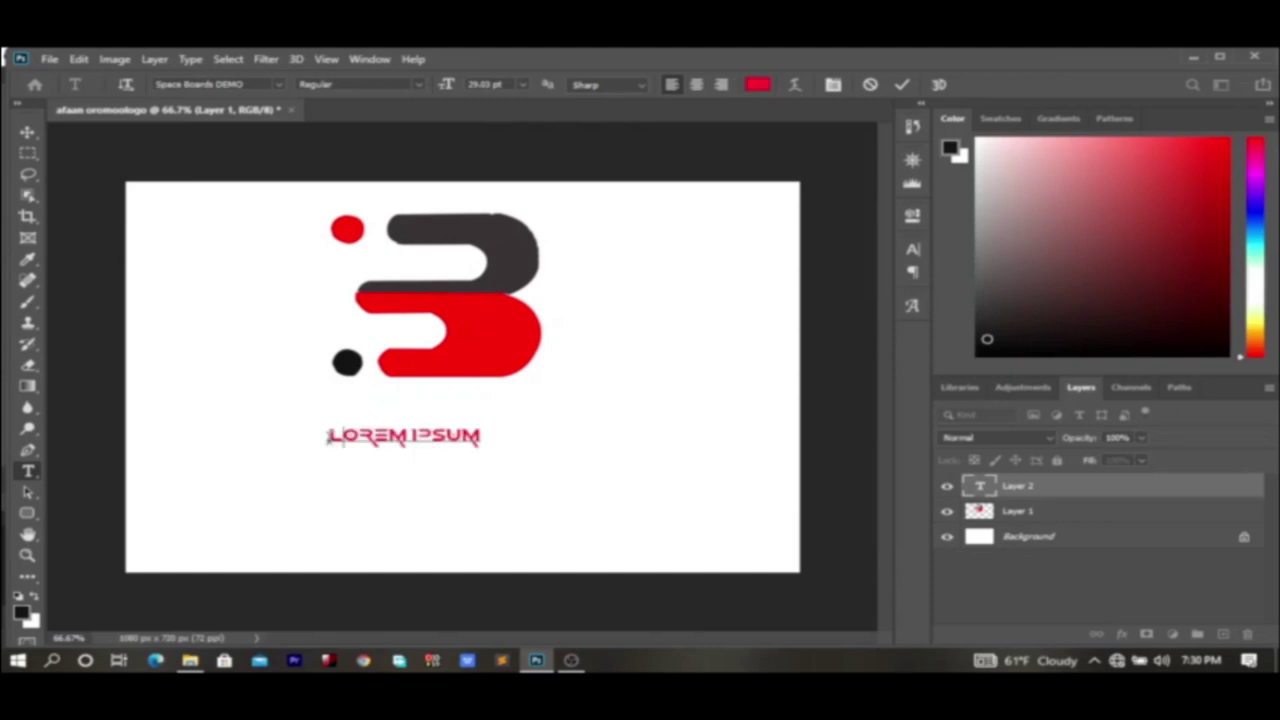
type("BORANAA TECH")
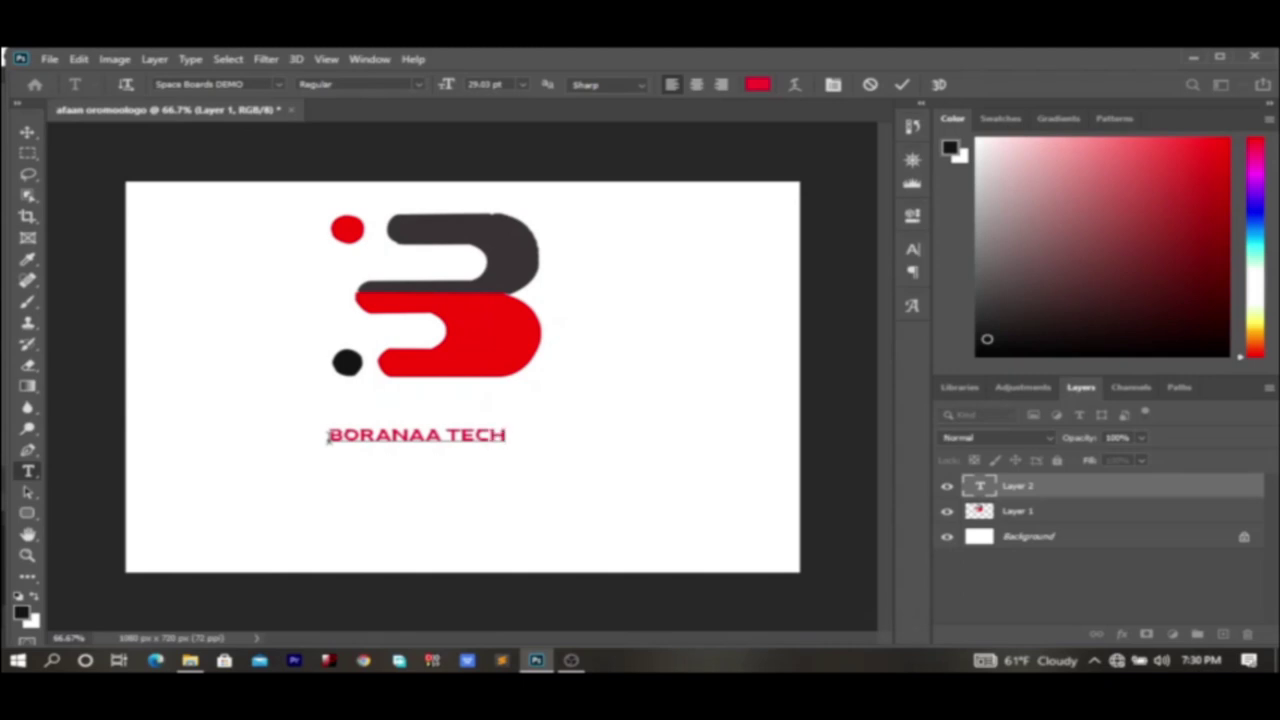
left_click(24, 136)
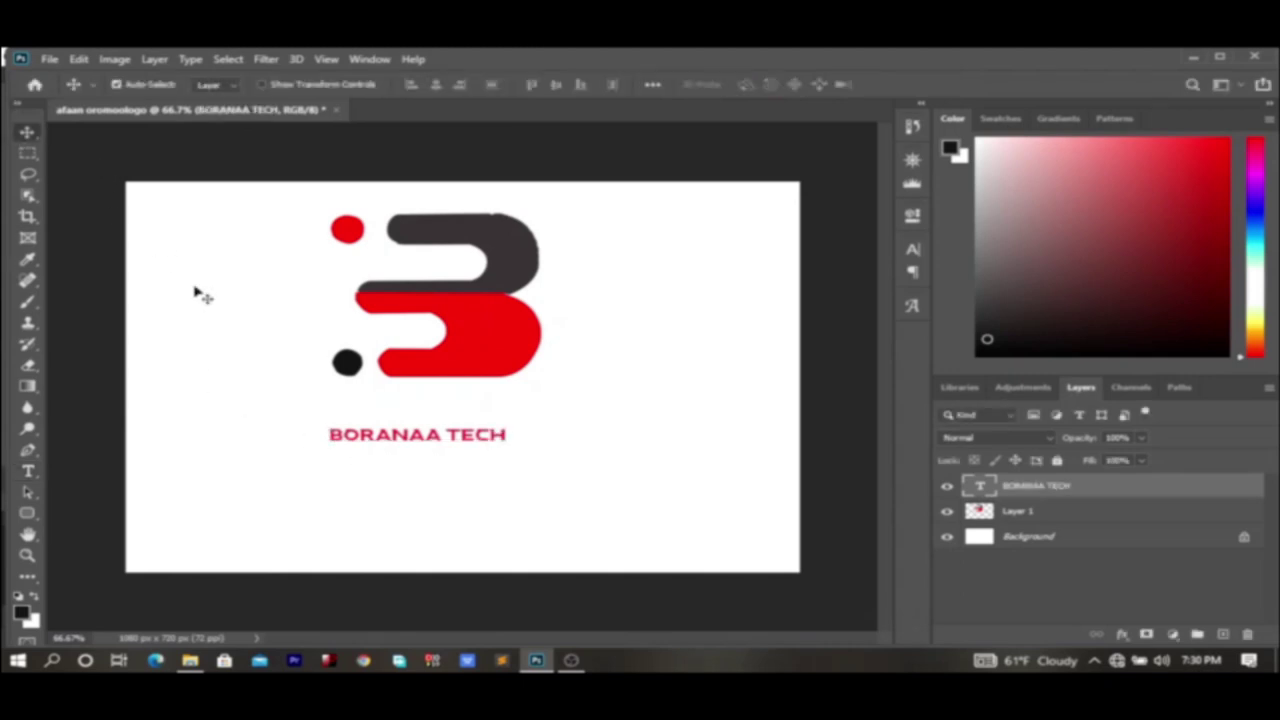
- Reduce the BORANAA TECH text to 24.03 pt and move it directly beneath the logo's red shape
left_click_drag(417, 450, 470, 414)
double_click(470, 414)
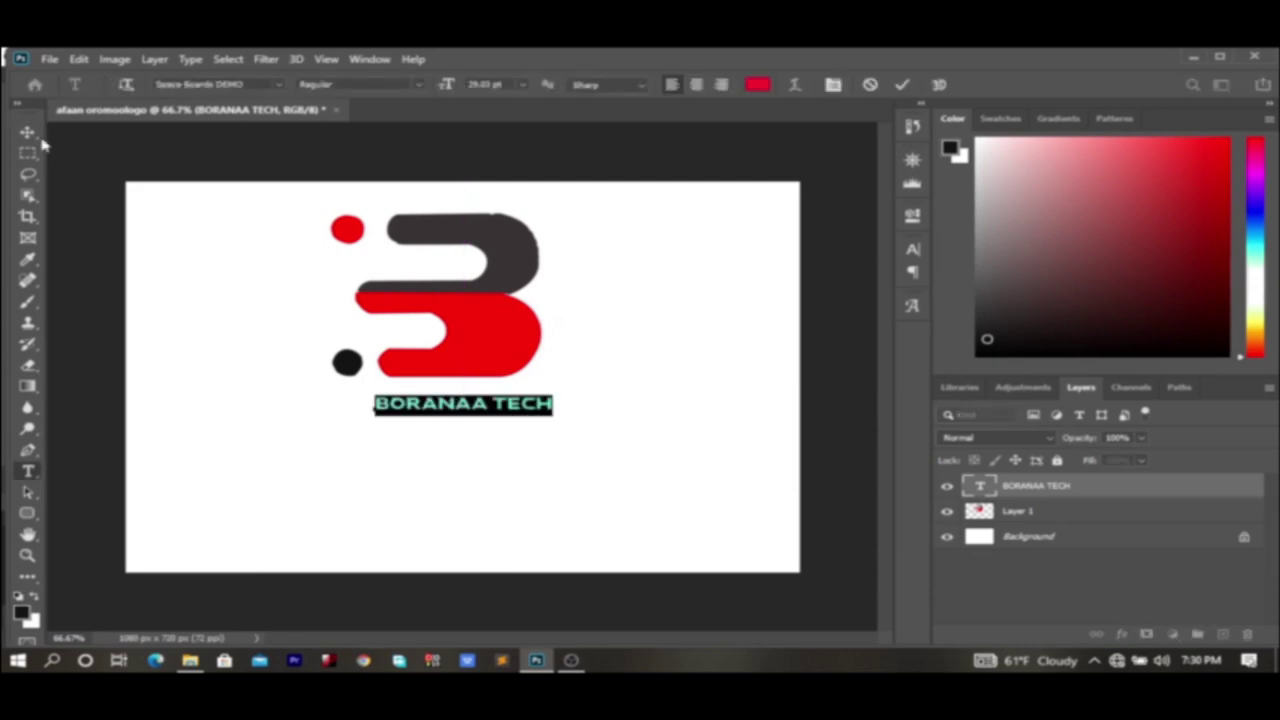
mouse_move(455, 90)
left_mouse_down()
mouse_move(432, 92)
mouse_move(448, 88)
left_mouse_up()
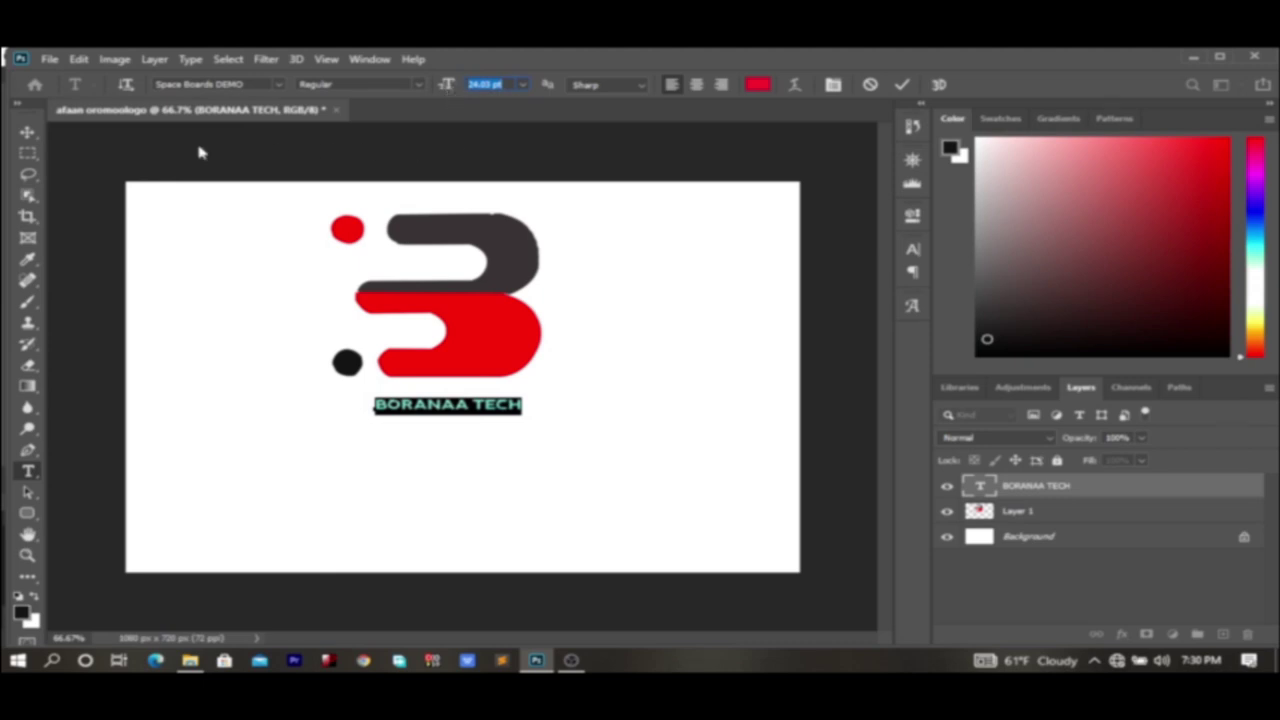
left_click(28, 133)
mouse_move(456, 418)
left_mouse_down()
mouse_move(432, 222)
mouse_move(463, 216)
mouse_move(452, 248)
mouse_move(472, 348)
mouse_move(453, 398)
left_mouse_up()
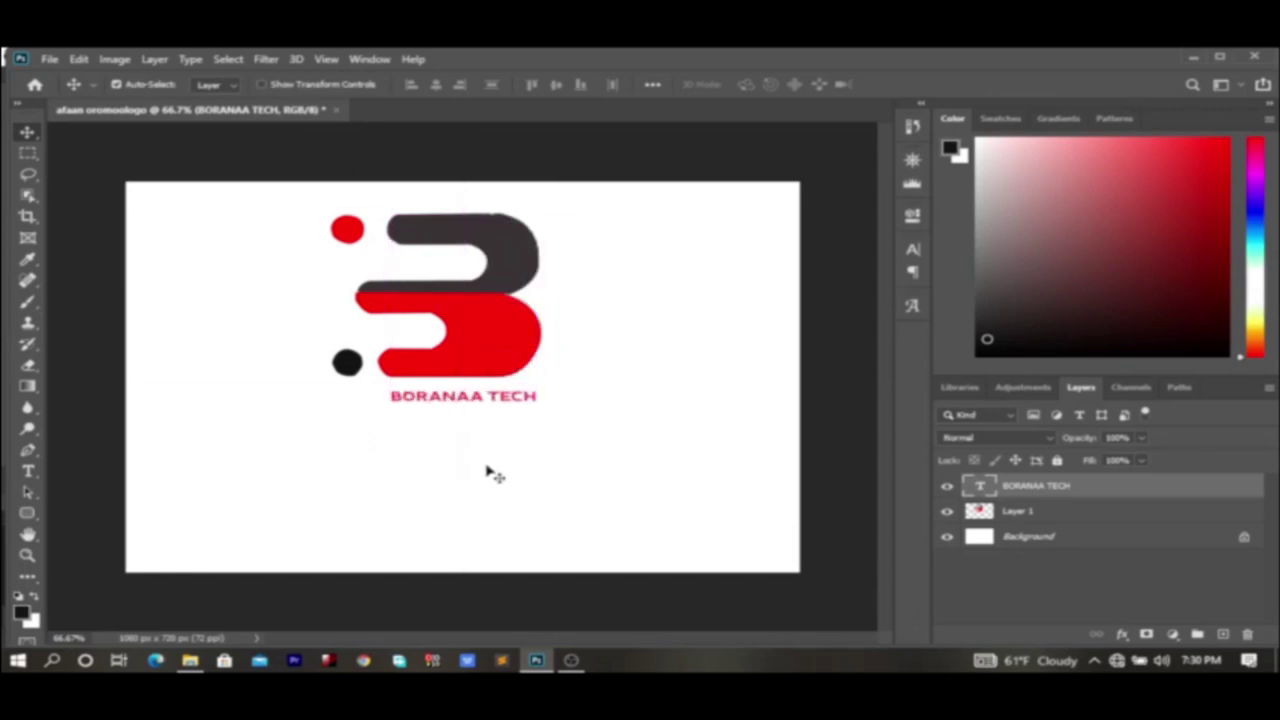
- Recolour only the word TECH near-black
double_click(508, 402)
double_click(513, 397)
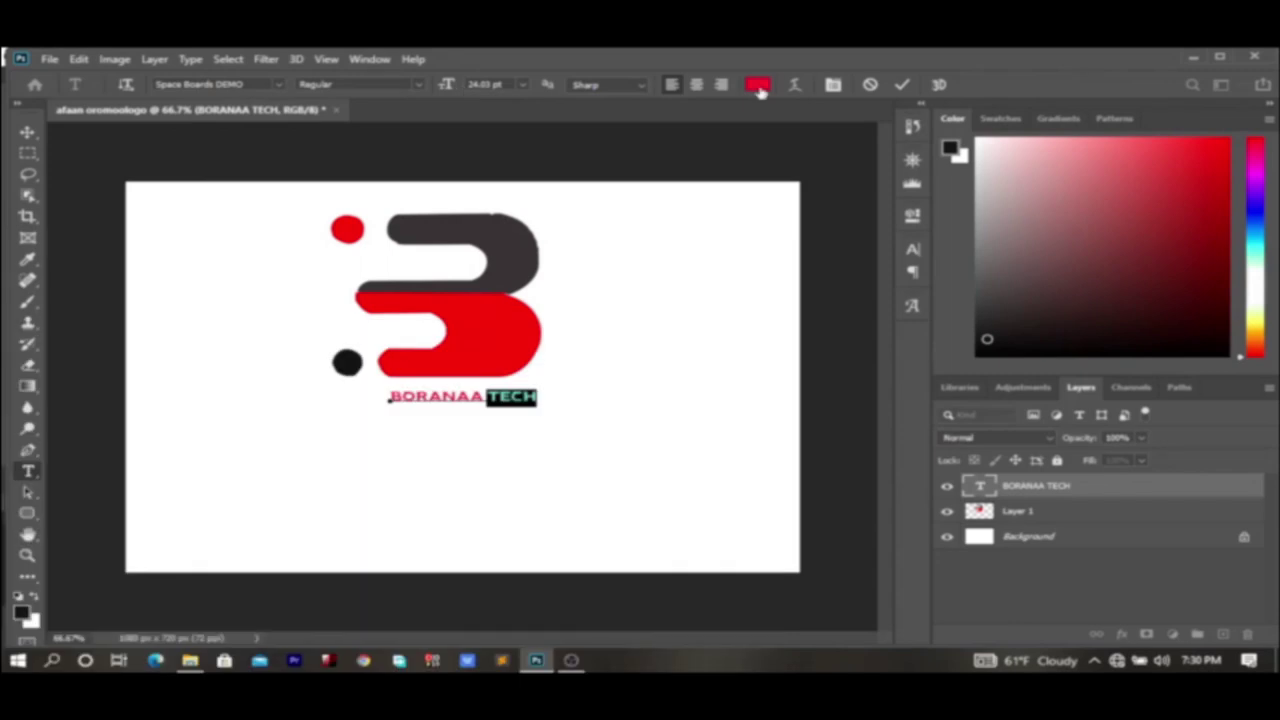
left_click(985, 341)
left_click(25, 136)
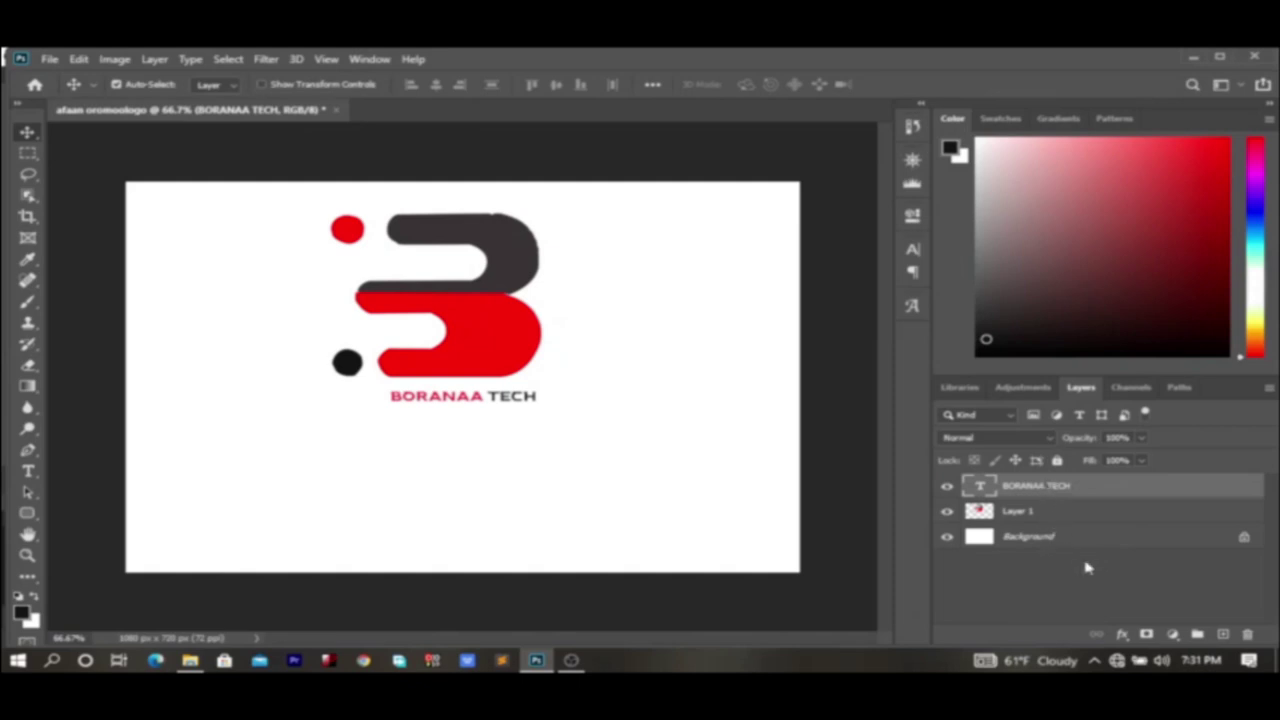
- Rasterize the BORANAA TECH text layer together with Layer 1 and merge the two layers
left_click(1016, 512, "ctrl")
right_click(1018, 518)
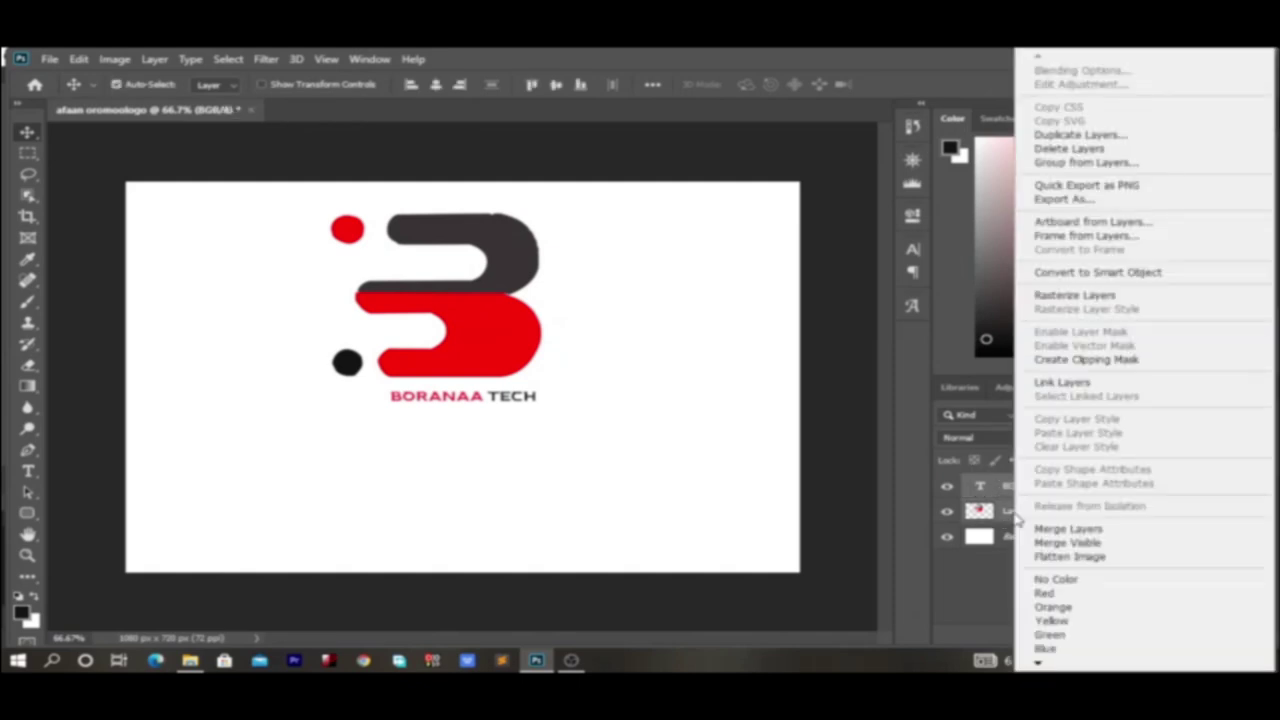
left_click(1072, 296)
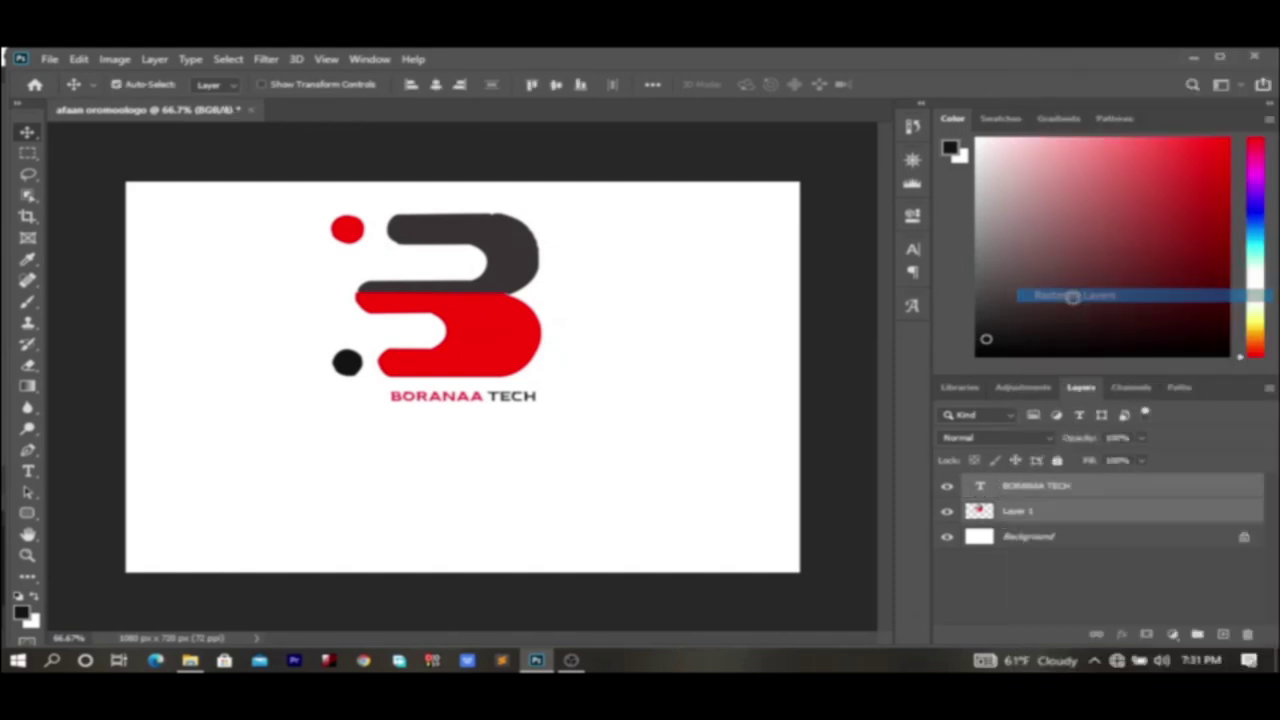
right_click(1016, 490)
left_click(1062, 528)
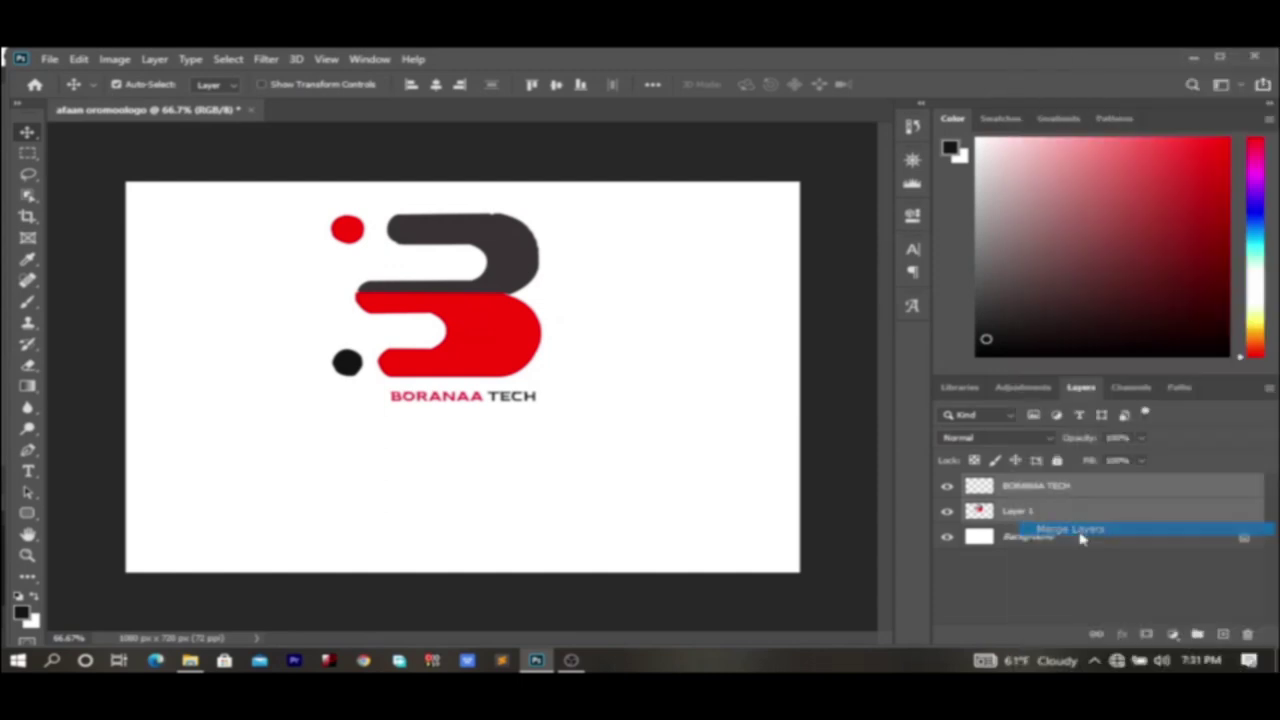
- Delete the Background layer and shift the merged logo slightly down on the transparent canvas
right_click(1048, 517)
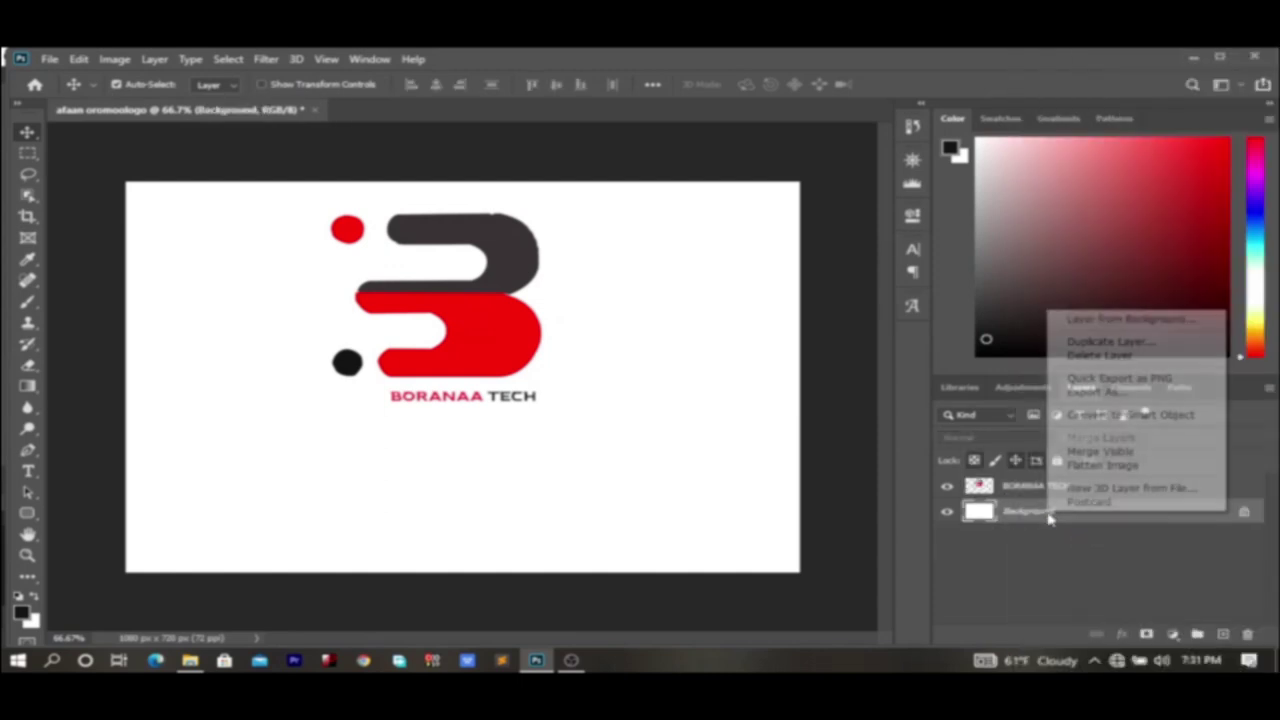
left_click(1040, 514)
left_click_drag(1040, 514, 1248, 634)
mouse_move(472, 314)
left_mouse_down()
mouse_move(488, 371)
mouse_move(574, 376)
mouse_move(470, 356)
mouse_move(462, 326)
left_mouse_up()
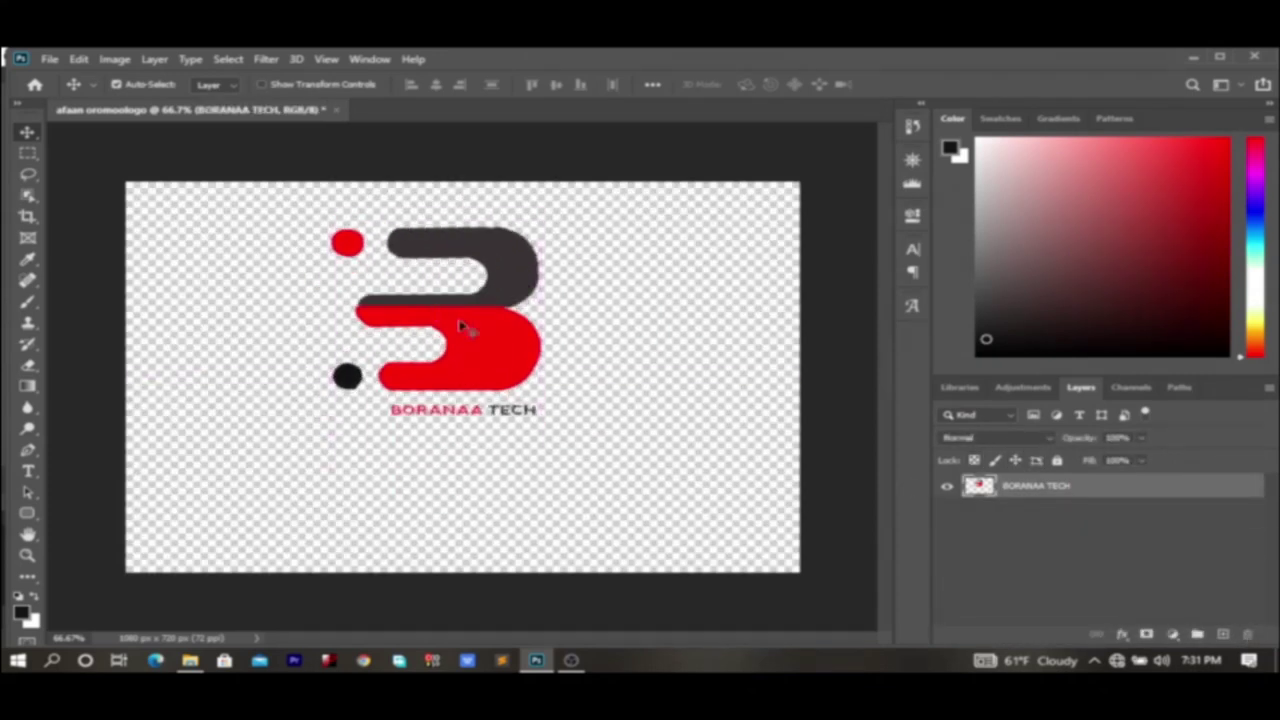
- Save a PNG copy named afaan oromoologo to drive D: on the computer, using the large file size option
left_click(49, 59)
left_click(75, 254)
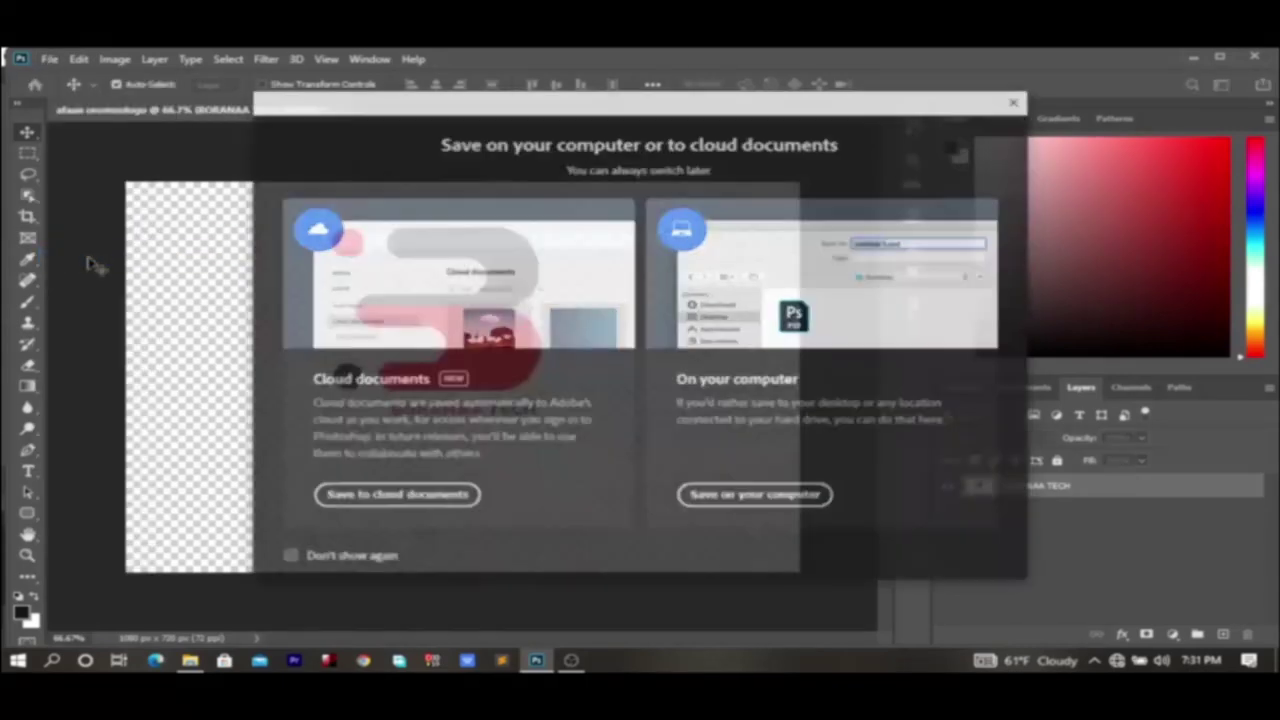
left_click(726, 496)
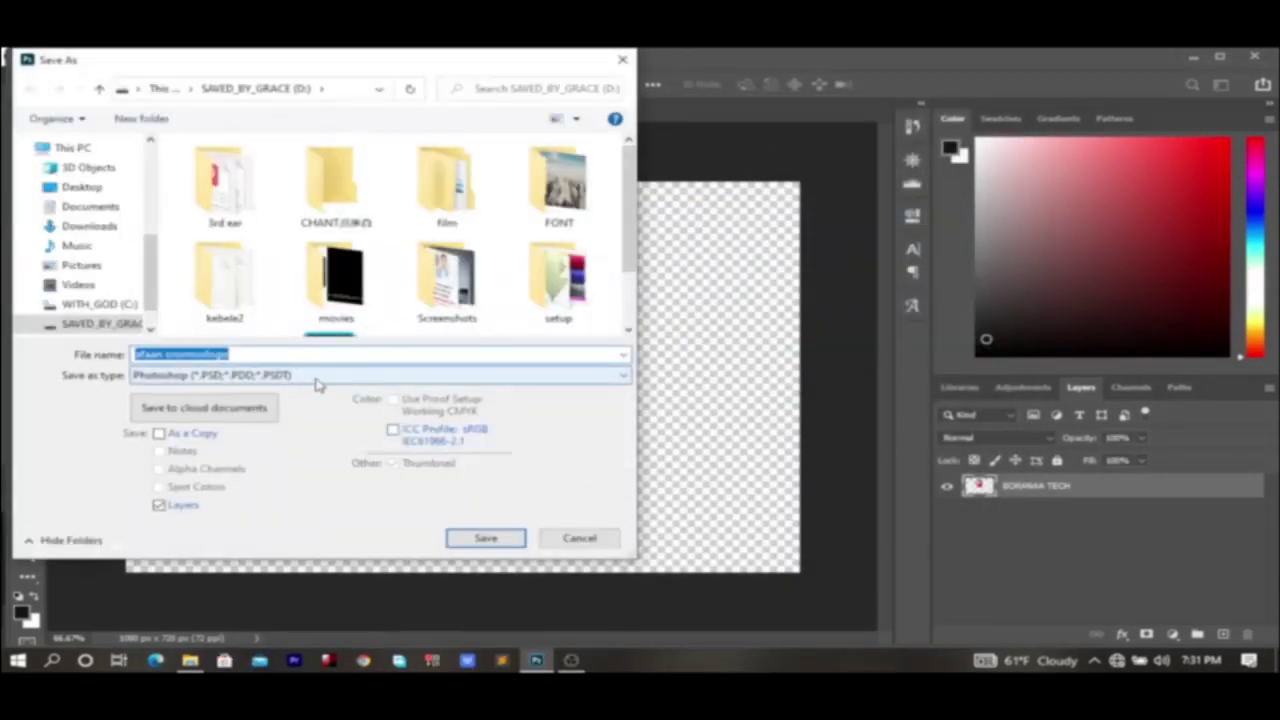
left_click(314, 378)
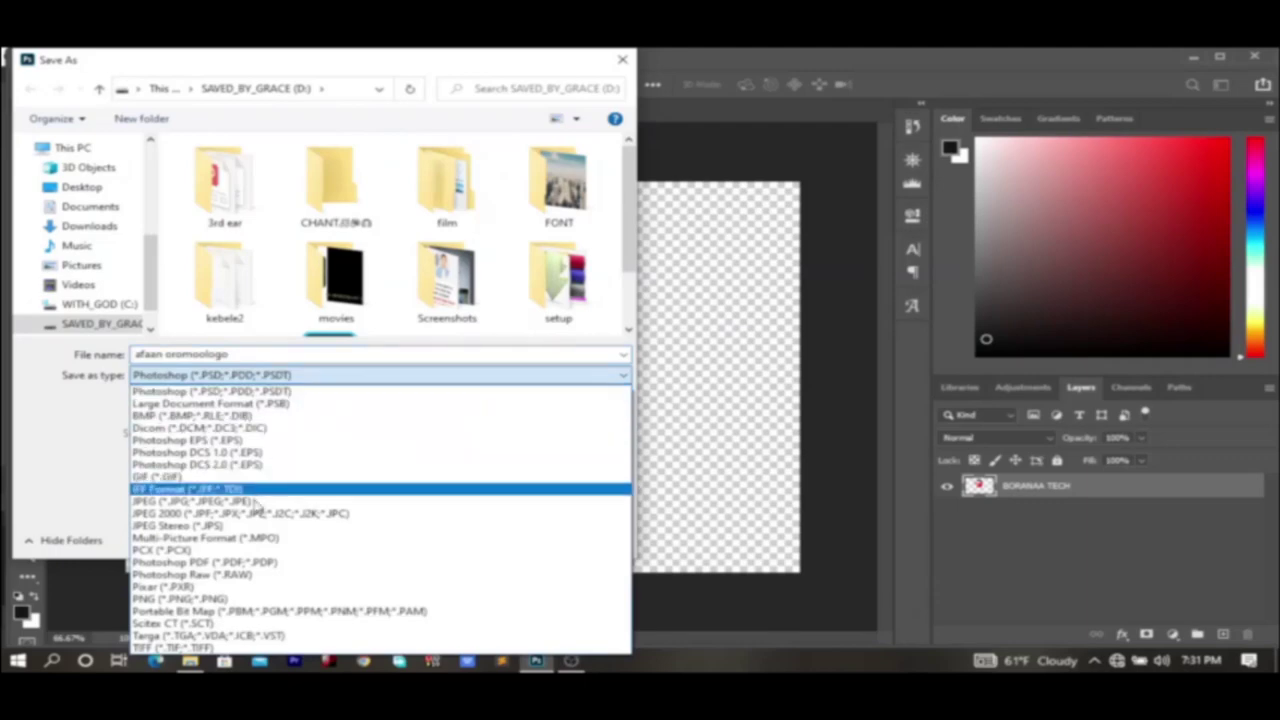
left_click(229, 599)
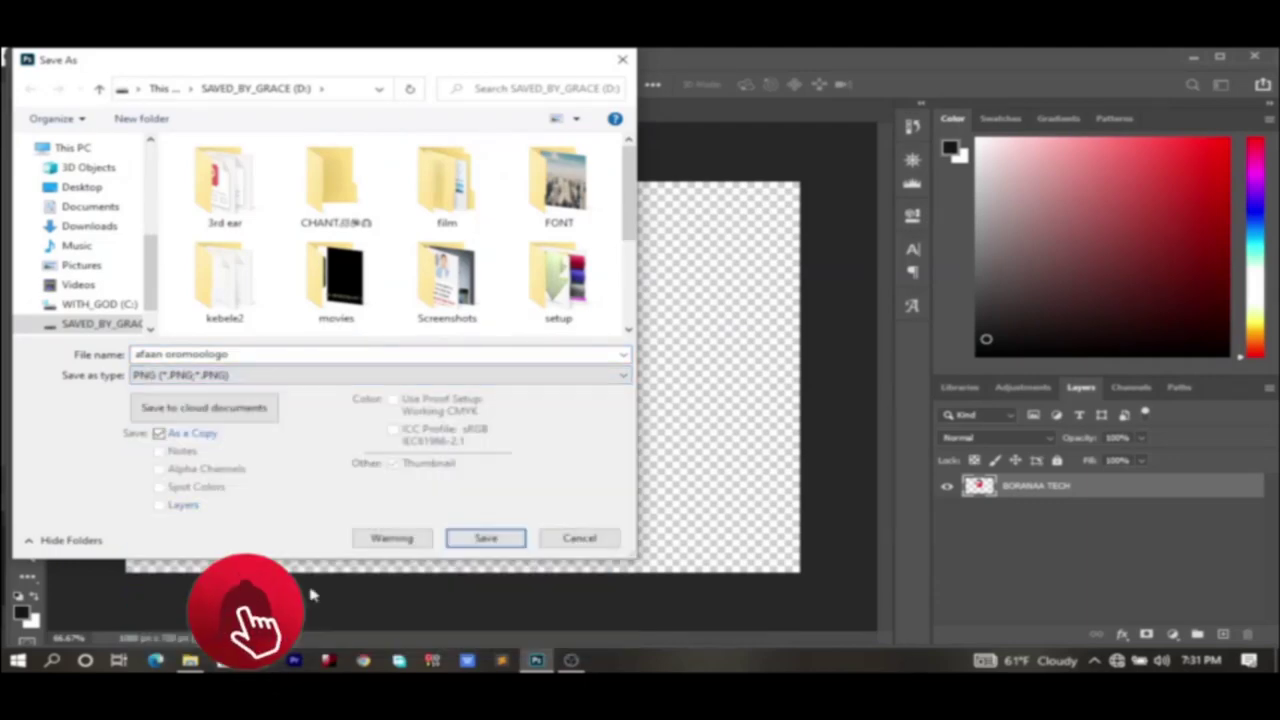
left_click(484, 540)
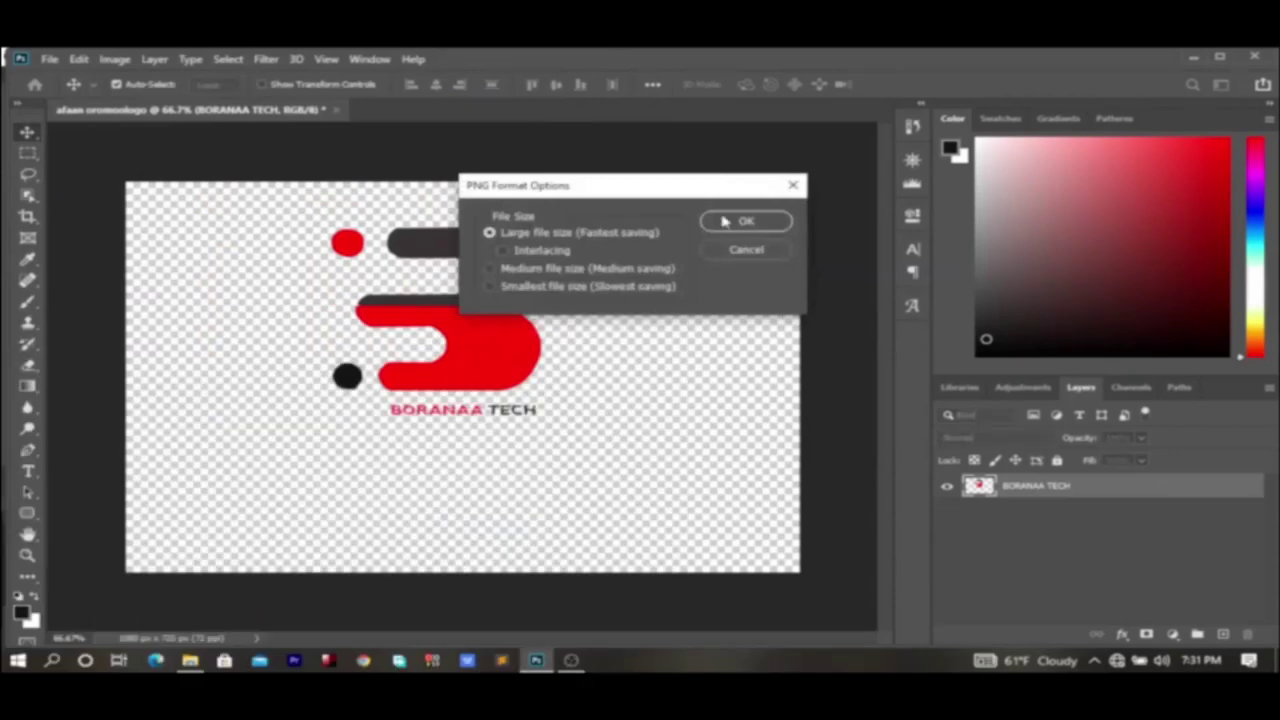
left_click(727, 221)
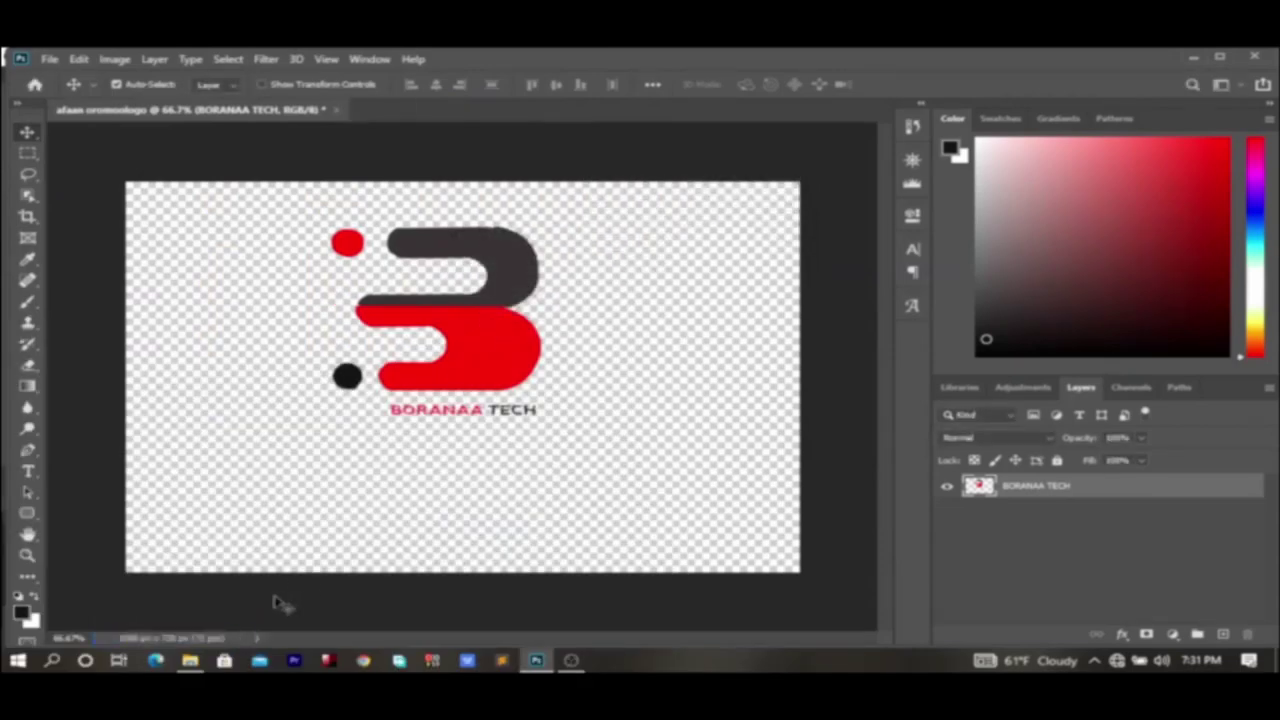
- Switch to File Explorer and open the afaan oromoologo image from drive D: to check it
left_click(190, 660)
left_click(88, 546)
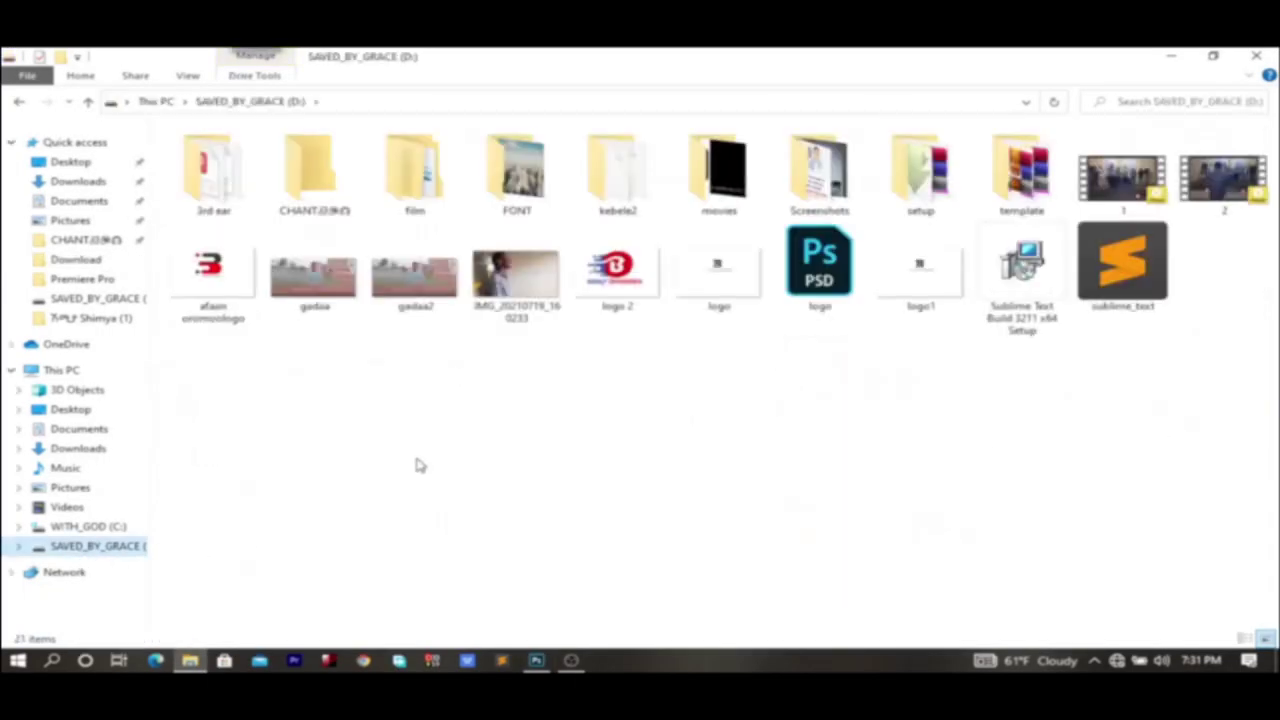
left_click(225, 283)
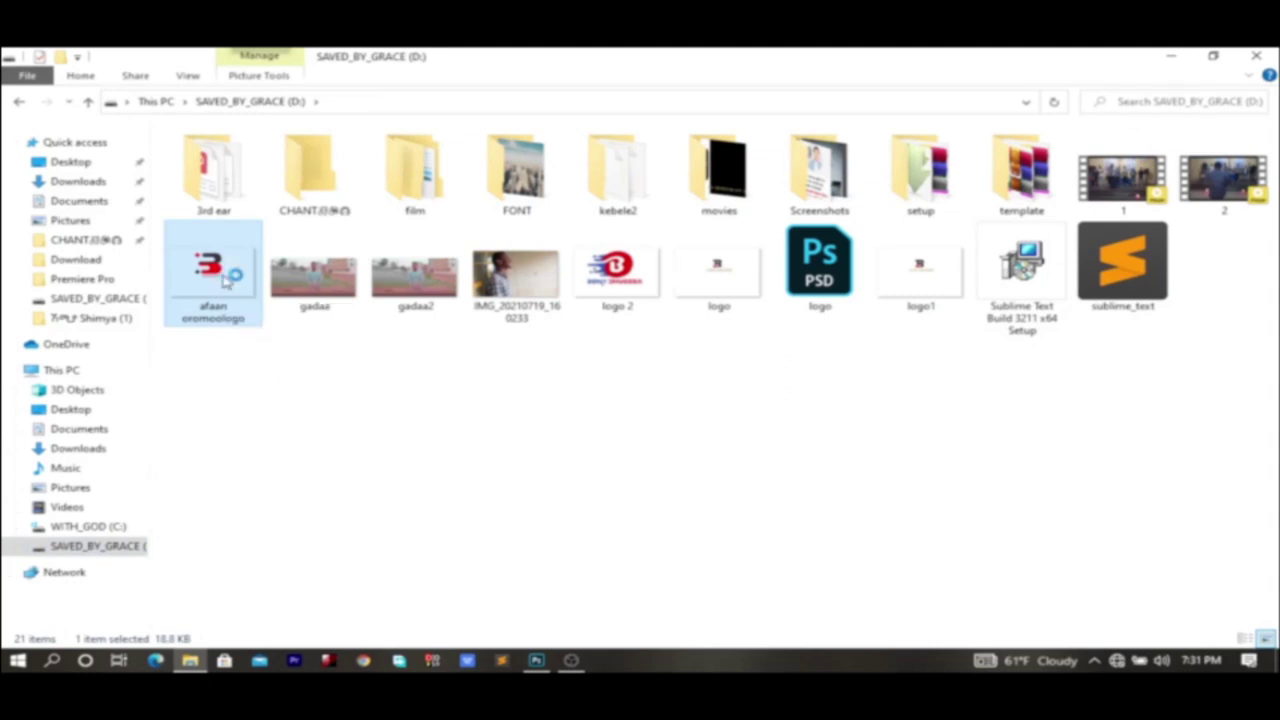
- View the exported afaan oromoologo image in Photos, and close the viewer
right_click(226, 283)
left_click(320, 87)
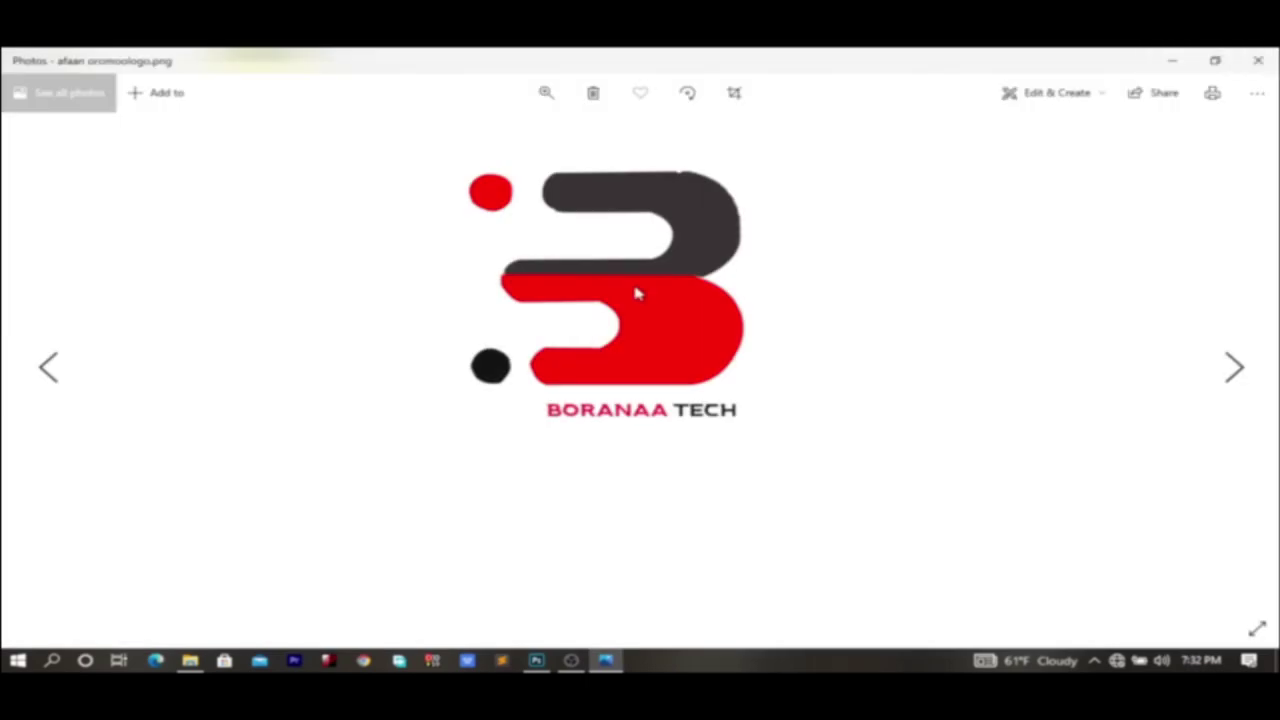
left_click(1258, 61)
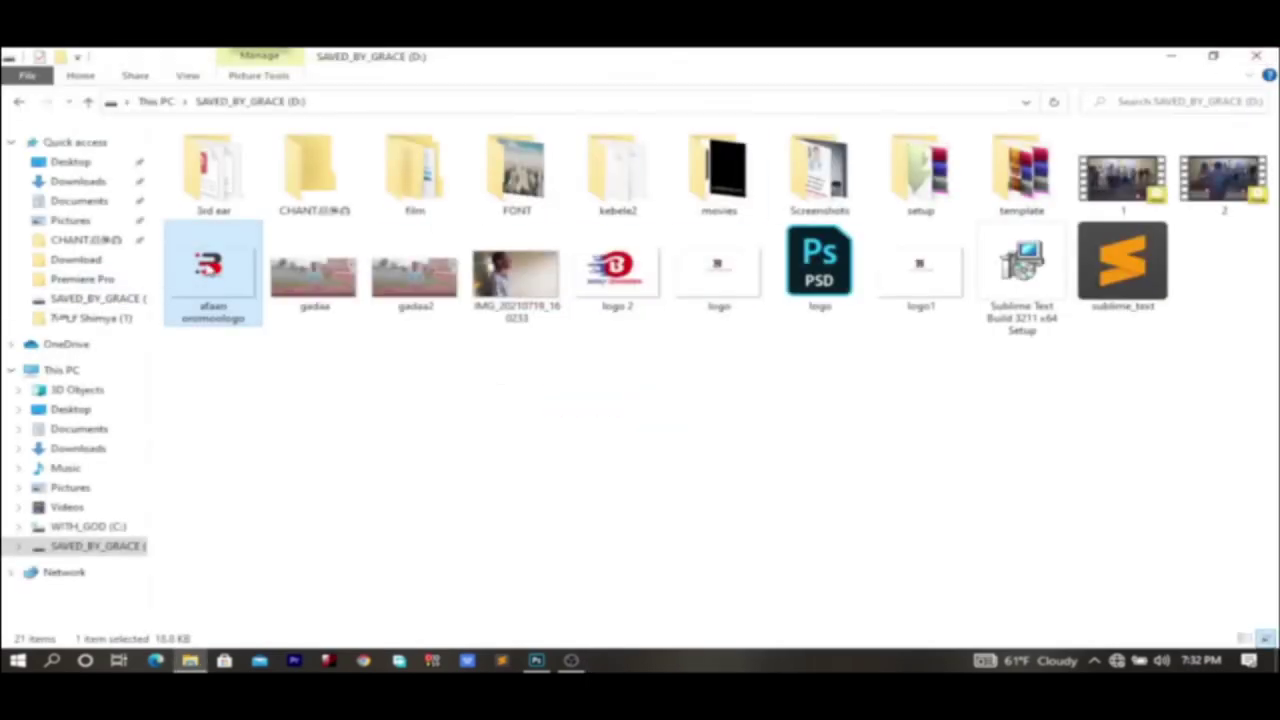
- Place the afaan oromoologo PNG from File Explorer into the open Photoshop document, scaled to about 42% in the canvas's lower-left corner
left_click_drag(210, 270, 599, 458)
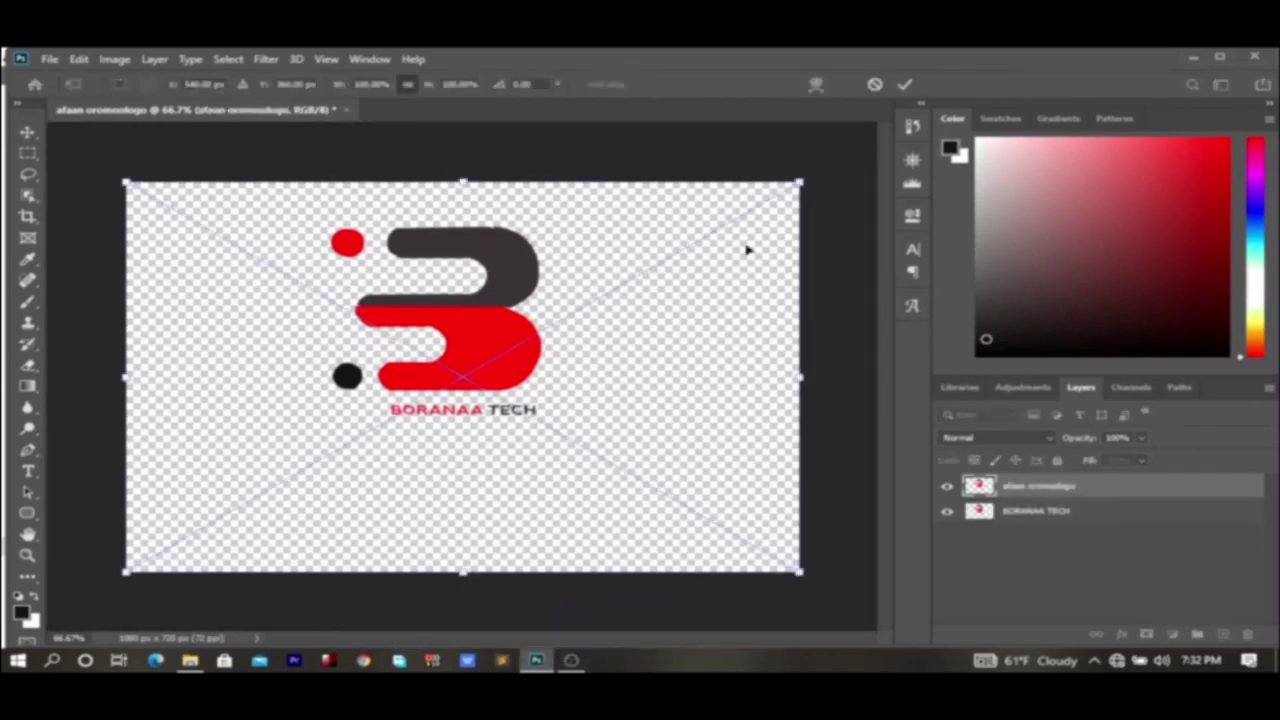
left_click_drag(798, 183, 410, 407)
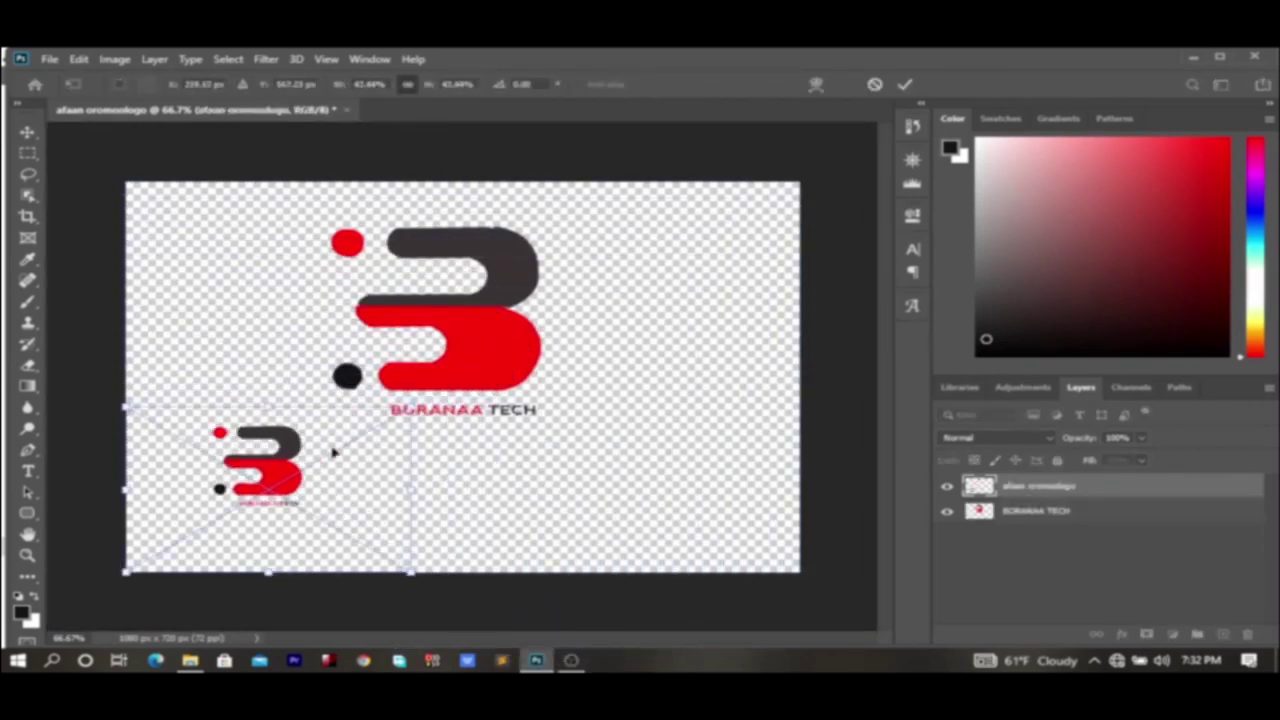
left_click(48, 60)
left_click(397, 138)
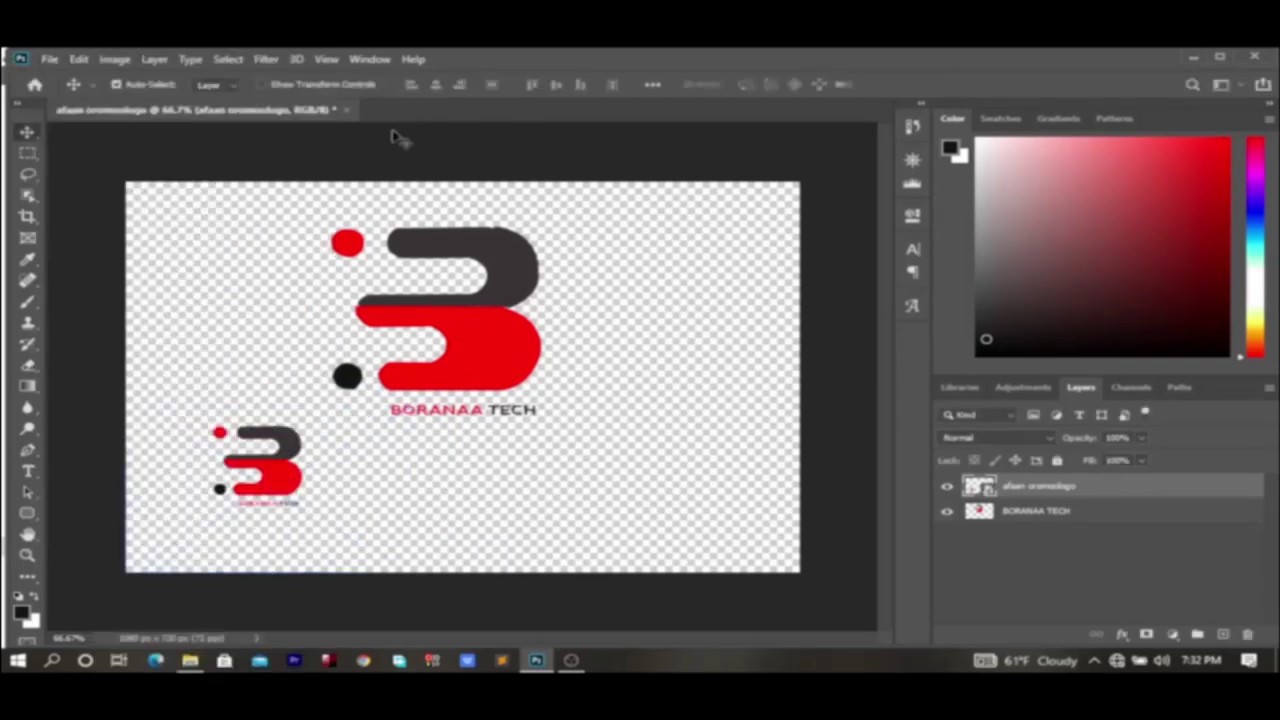
- Create a new 1366 × 768 px RGB document at 72 pixels/inch with a white background
key("ctrl+n")
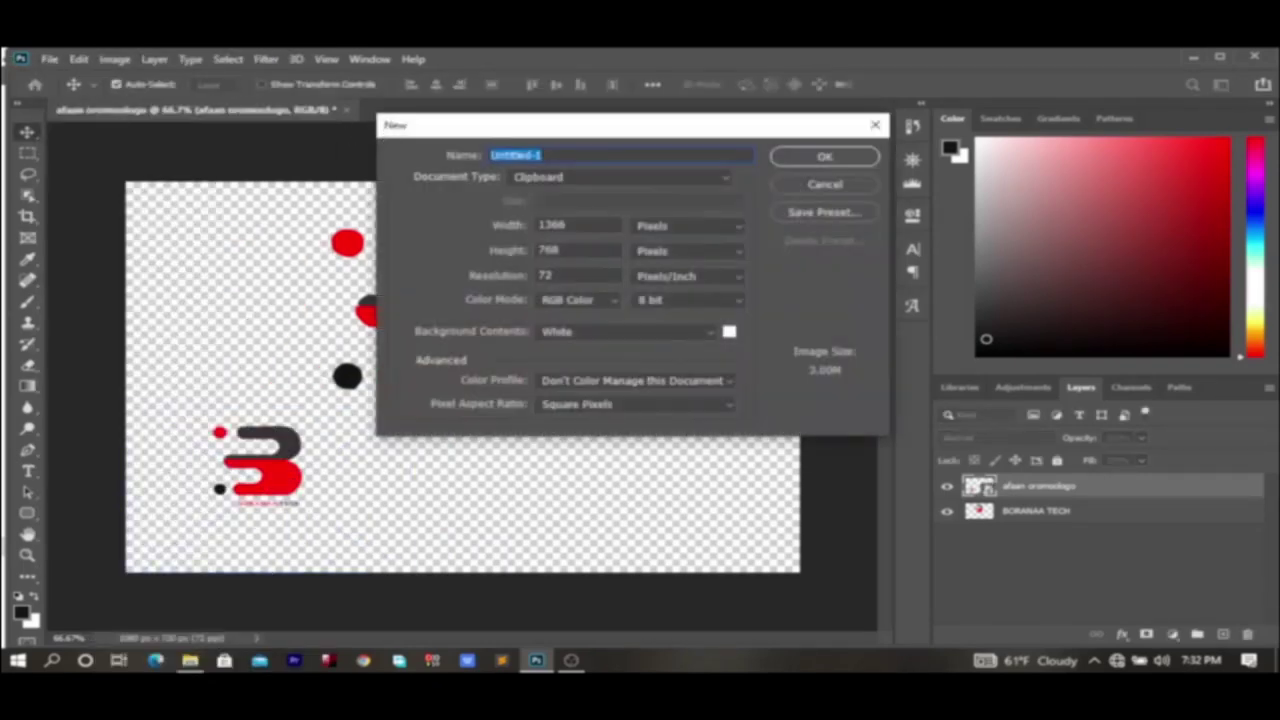
left_click(806, 160)
left_click(443, 111)
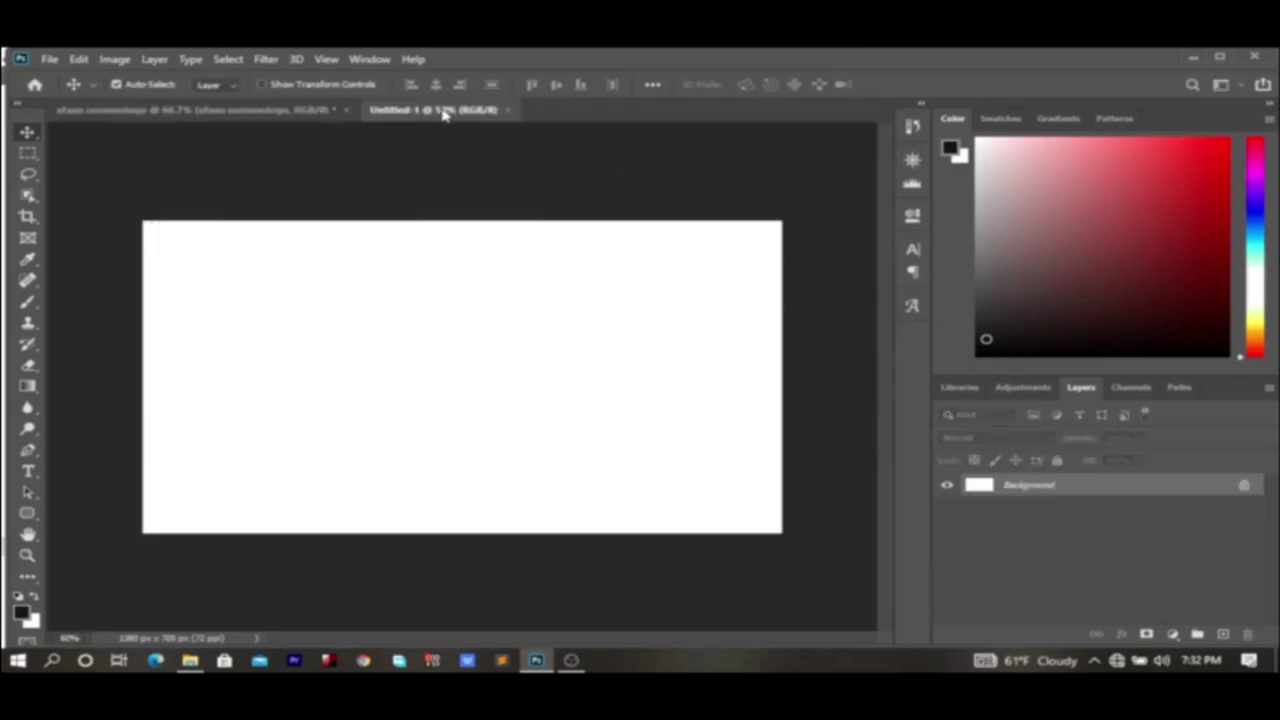
- Place the afaan oromoologo PNG from File Explorer onto the white canvas, scale it to about 87%, and center it horizontally near the bottom edge
left_click(190, 660)
left_click_drag(213, 270, 609, 451)
left_click_drag(714, 517, 651, 486)
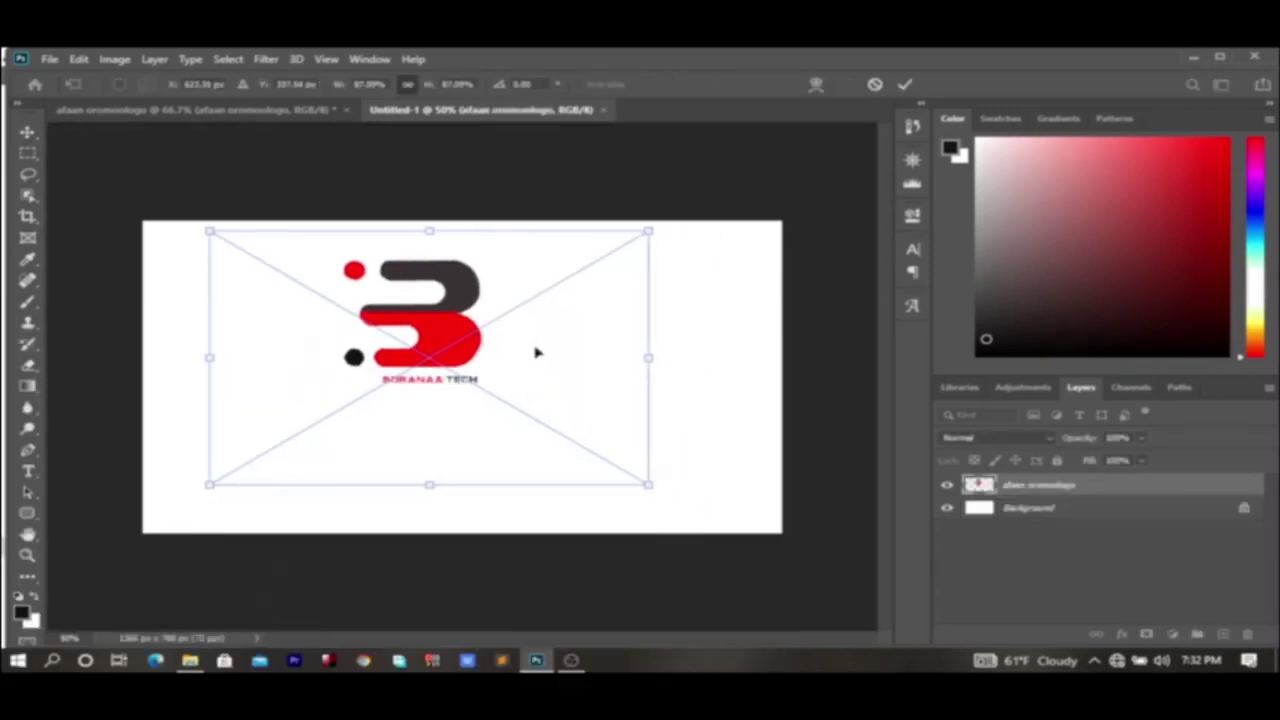
left_click_drag(537, 351, 563, 397)
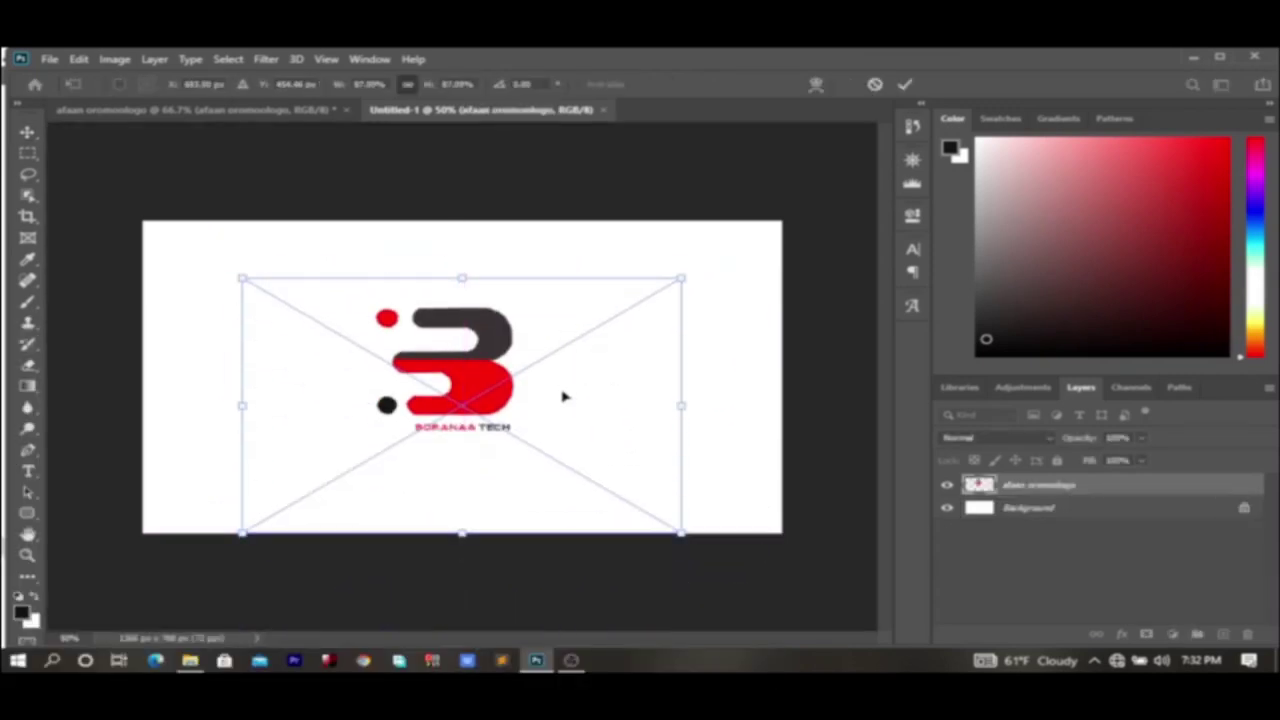